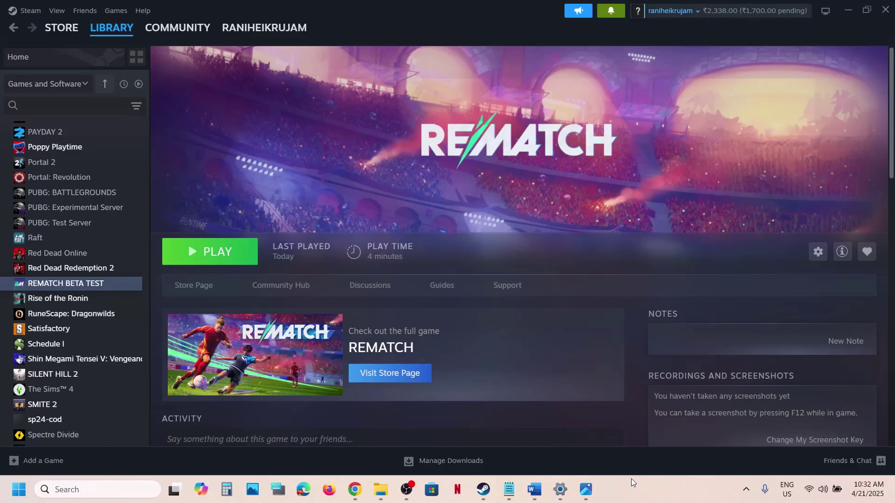
Step: Glance at the saved crash-report screenshot, then return to the REMATCH BETA TEST library page
left_click(591, 484)
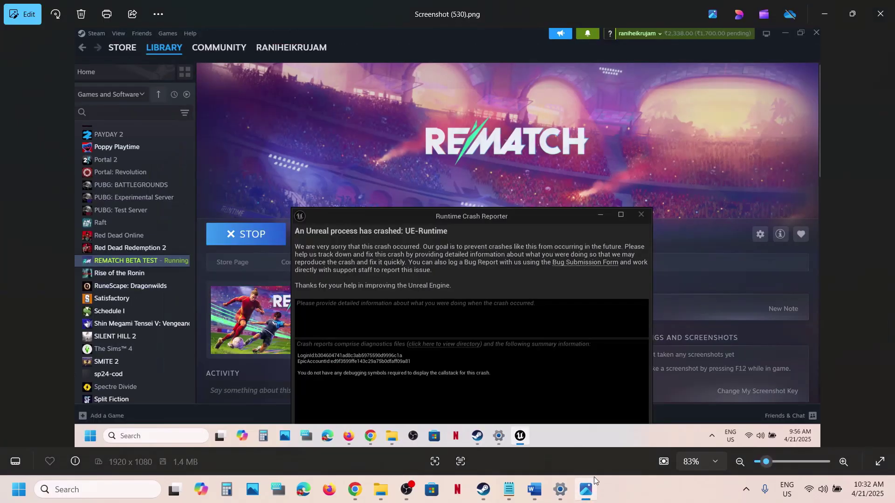
scroll(470, 249, "up", 5)
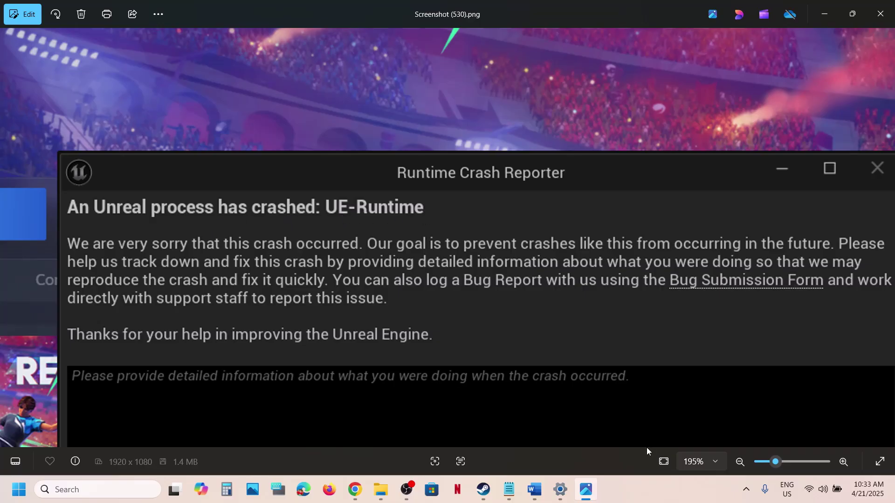
left_click(484, 489)
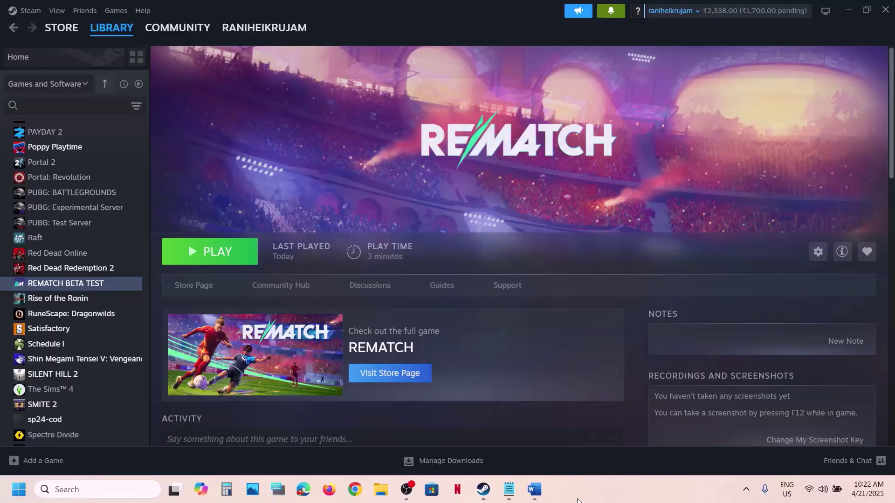
Step: Copy the Visual C++ download link from the Word notes and load it in Chrome
left_click(533, 490)
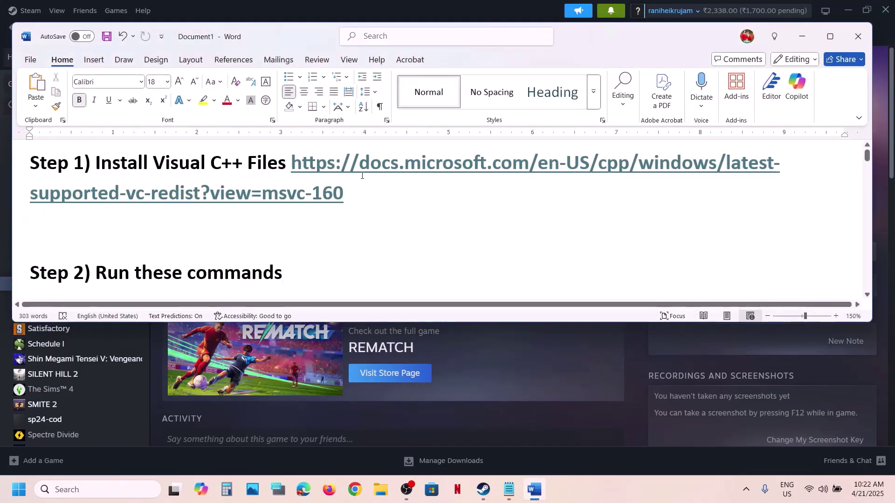
left_click_drag(359, 186, 296, 165)
key("ctrl+c")
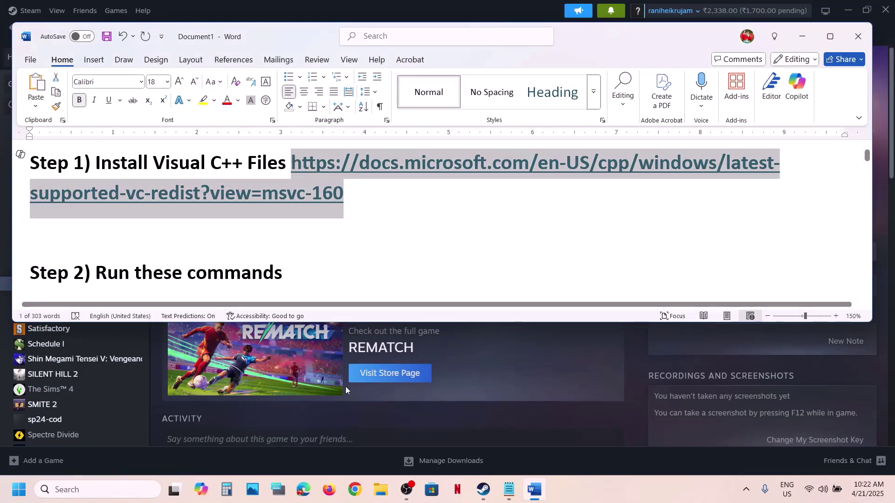
left_click(350, 490)
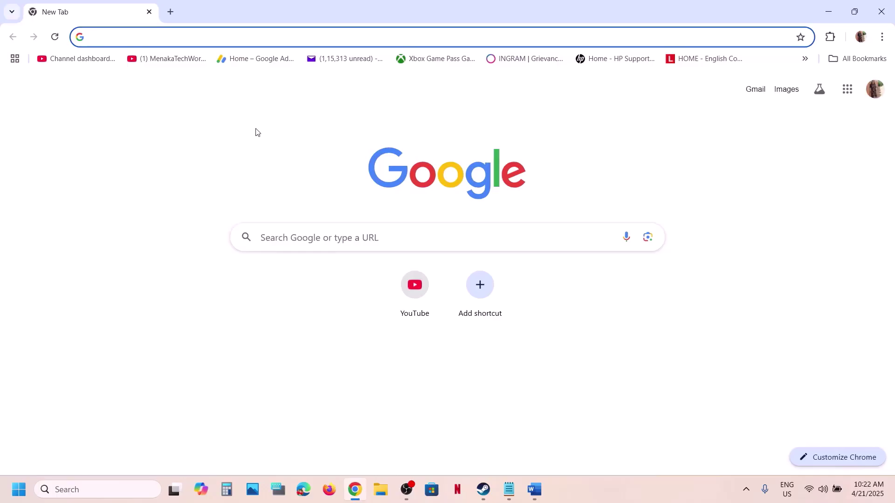
key("ctrl+v")
key("Return")
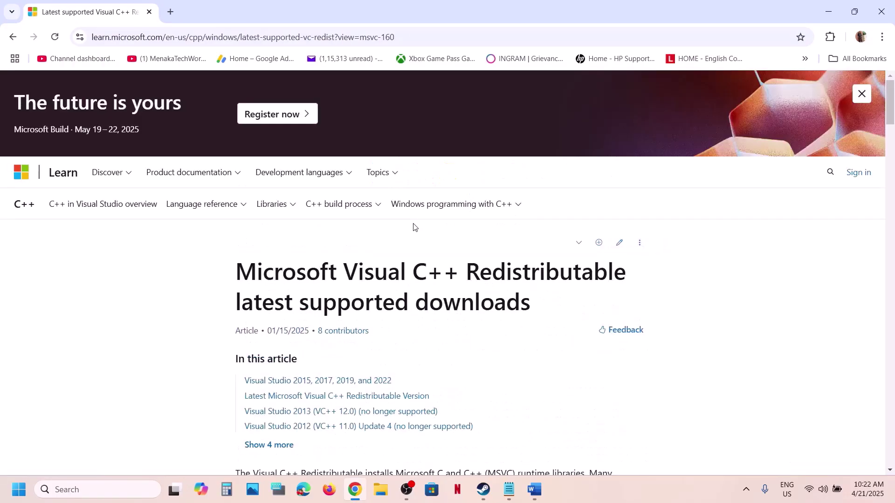
Step: Scroll down to the per-architecture download links table and highlight the X86 entry
scroll(413, 226, "down", 10)
left_click_drag(331, 189, 448, 205)
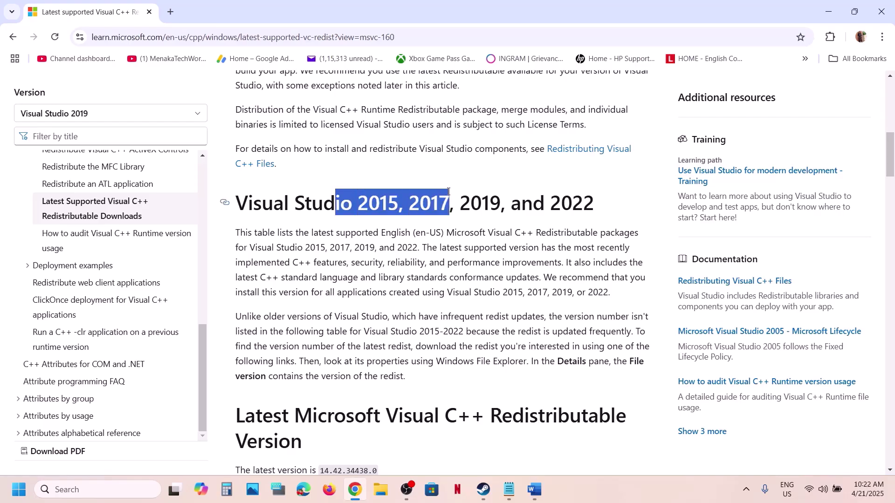
scroll(292, 241, "down", 8)
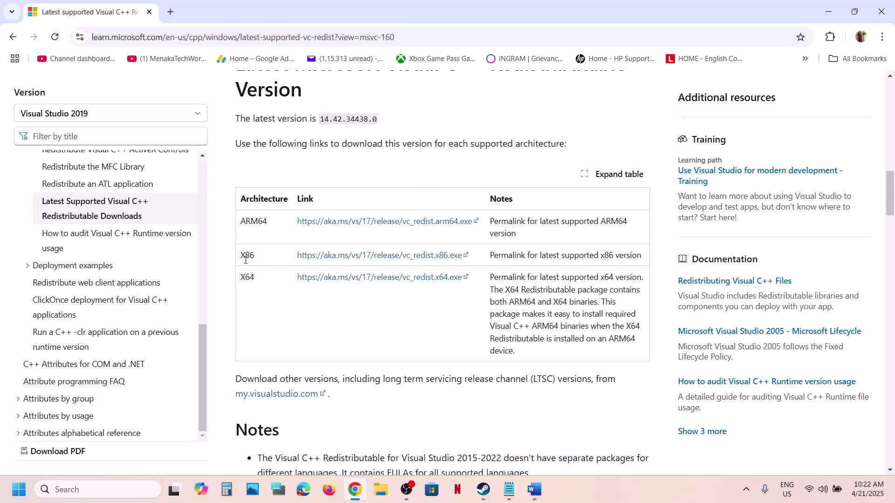
double_click(248, 257)
Step: Download the x86 redistributable, repair it to 14.42.34438, and close the installer
left_click(345, 260)
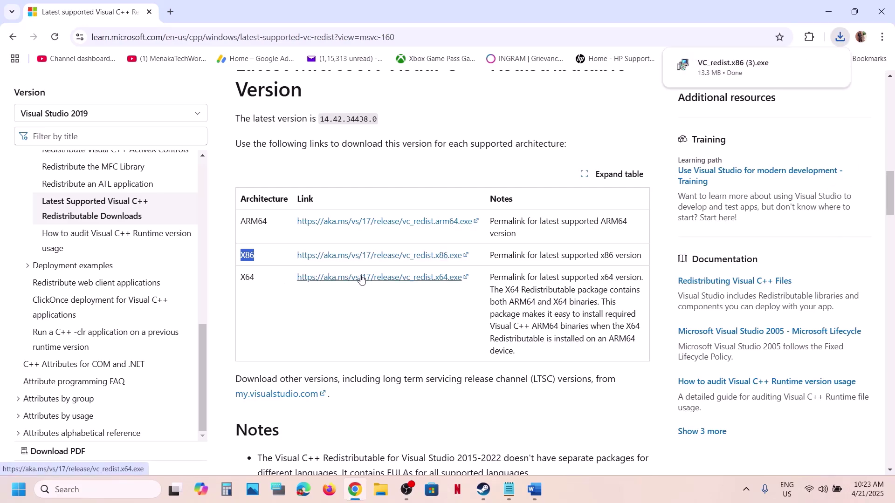
left_click(840, 36)
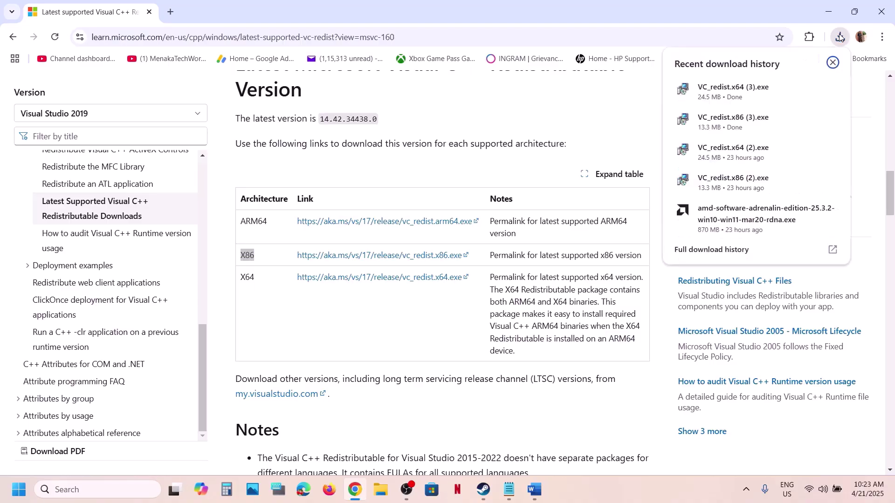
left_click(725, 125)
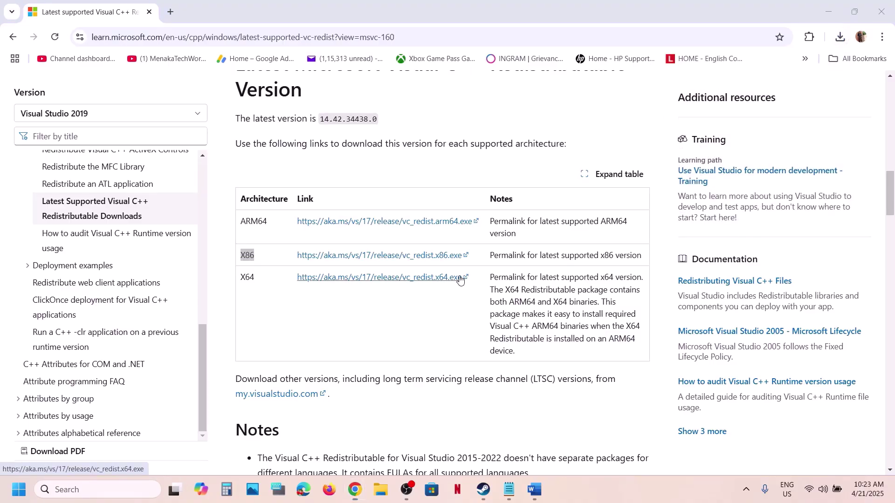
left_click(459, 308)
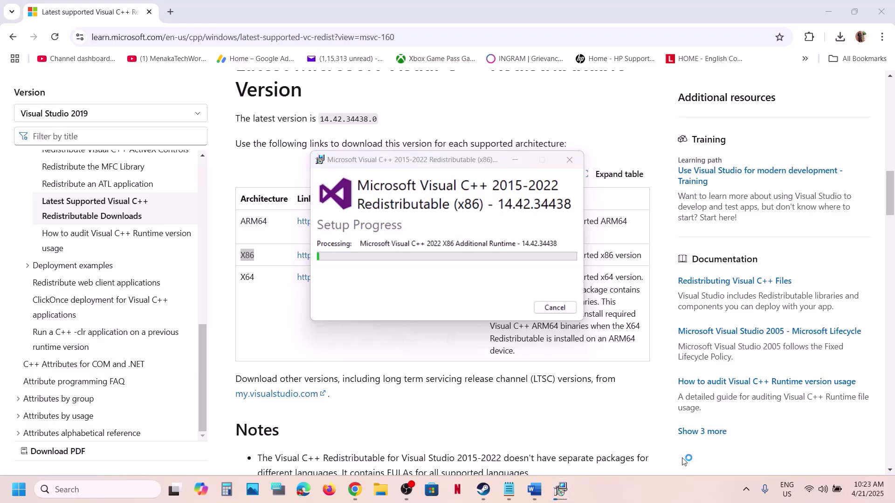
left_click(555, 307)
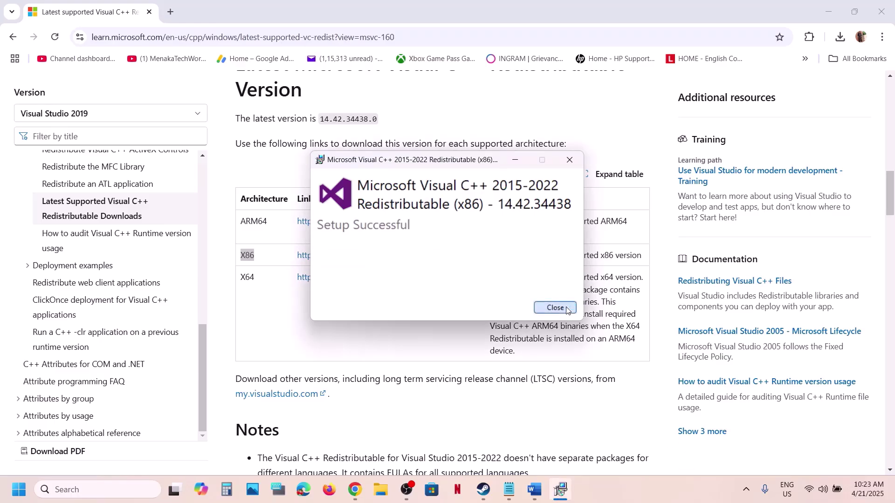
Step: Run the downloaded x64 redistributable, repair it, and close the installer
left_click(839, 36)
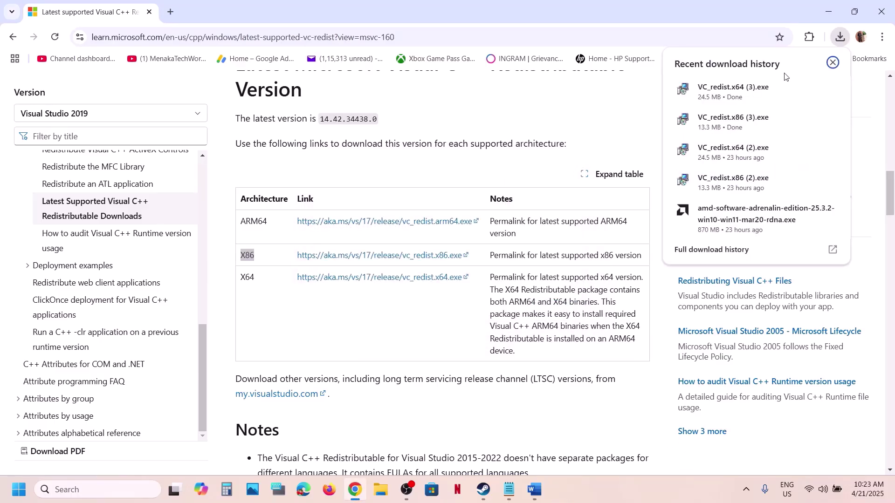
left_click(745, 93)
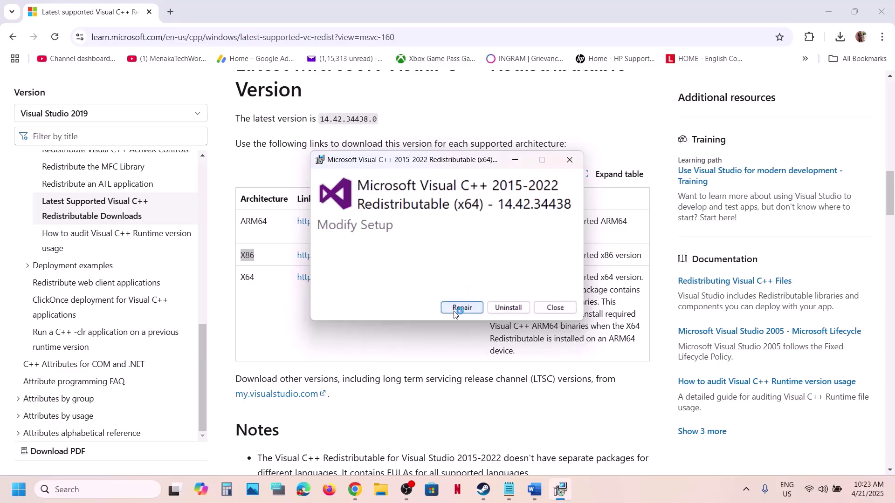
left_click(458, 304)
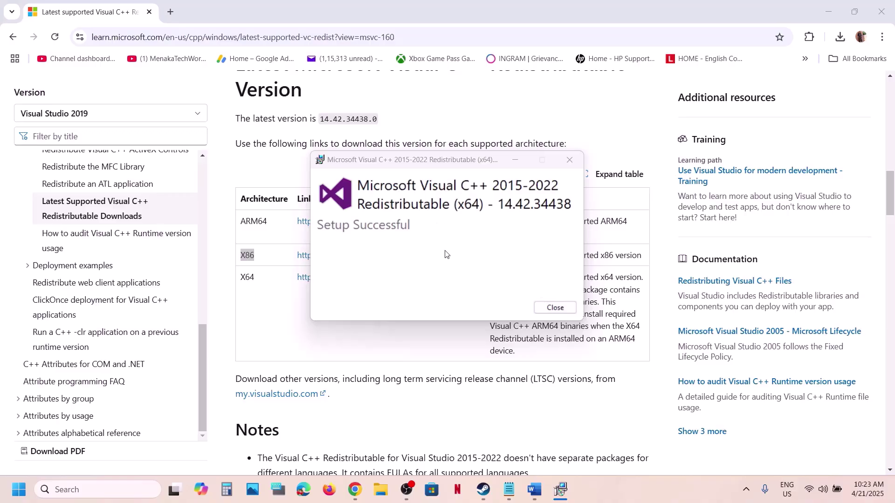
left_click(555, 308)
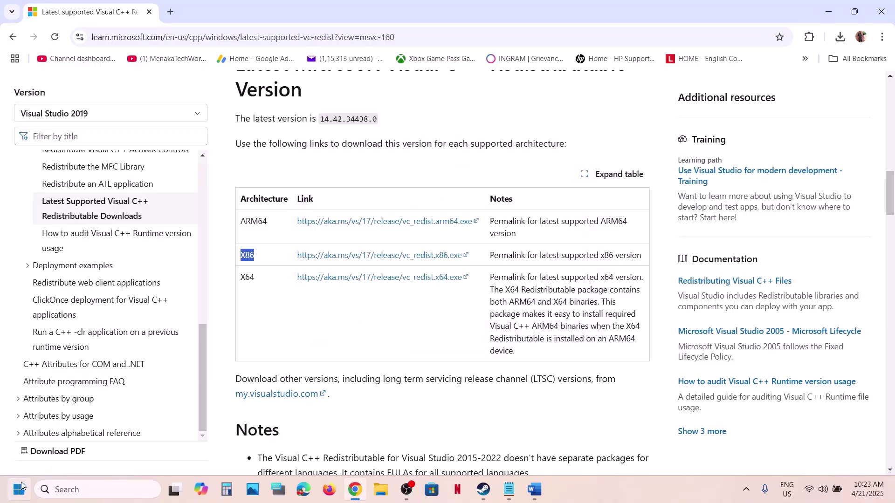
Step: Dismiss the Start power options without restarting and scroll the Word notes to Step 2's ipconfig commands
left_click(21, 487)
left_click(338, 449)
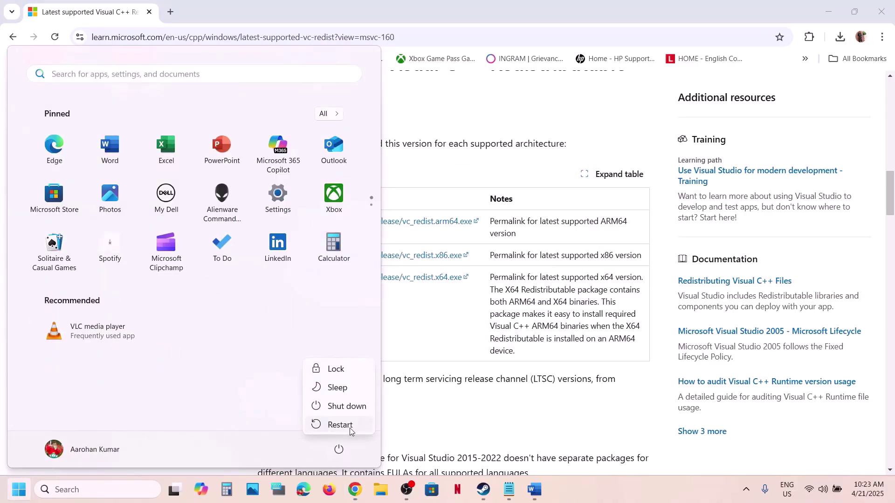
left_click(341, 425)
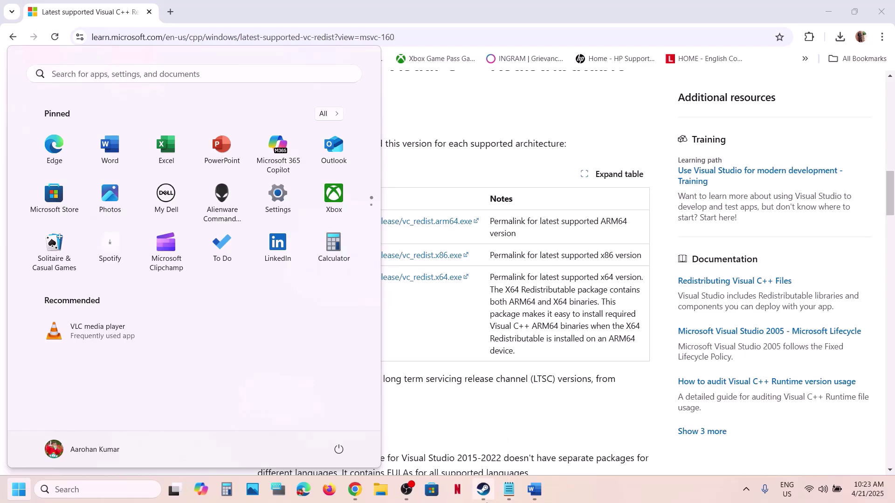
left_click(483, 489)
mouse_move(535, 490)
left_click(535, 441)
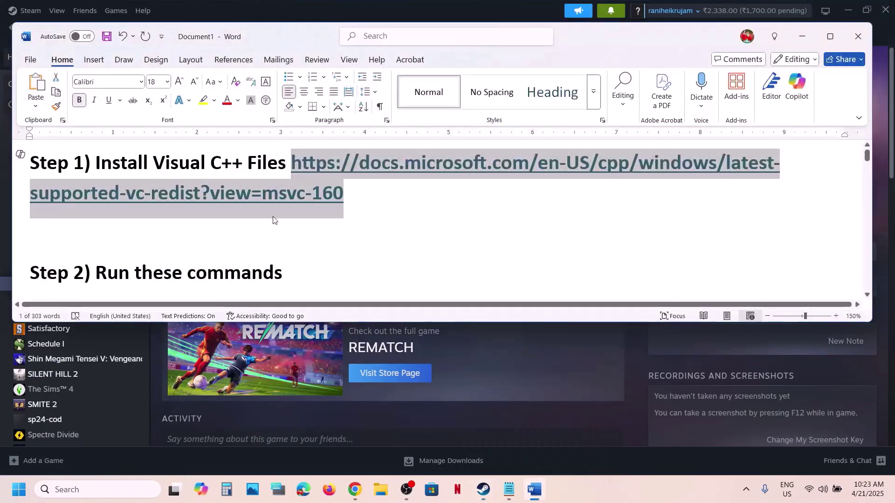
scroll(273, 220, "down", 3)
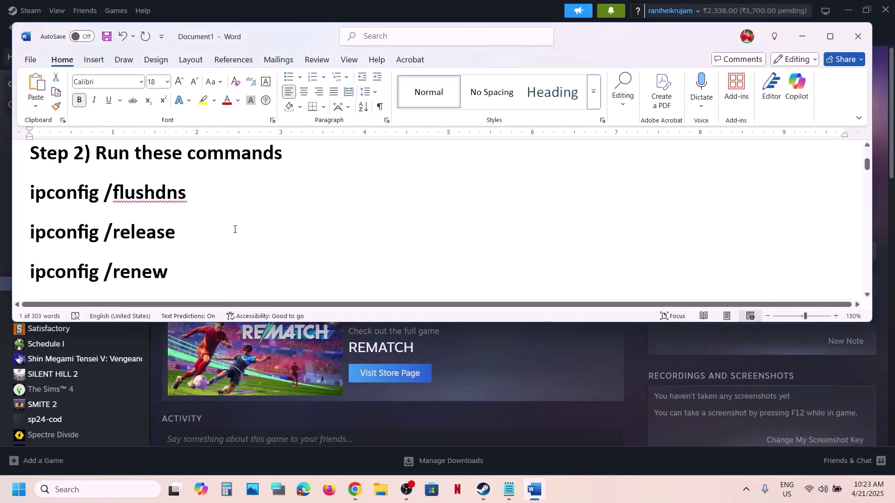
Step: Search for cmd and launch Command Prompt as administrator
left_click(119, 490)
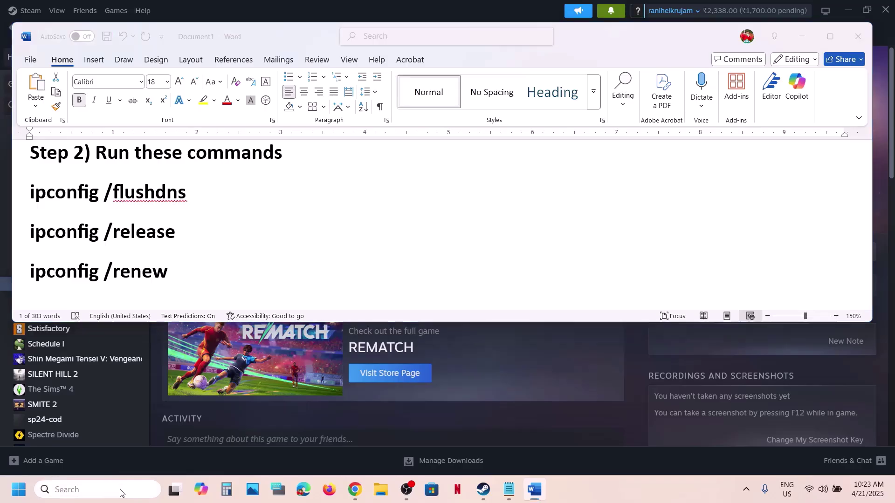
type("cmd")
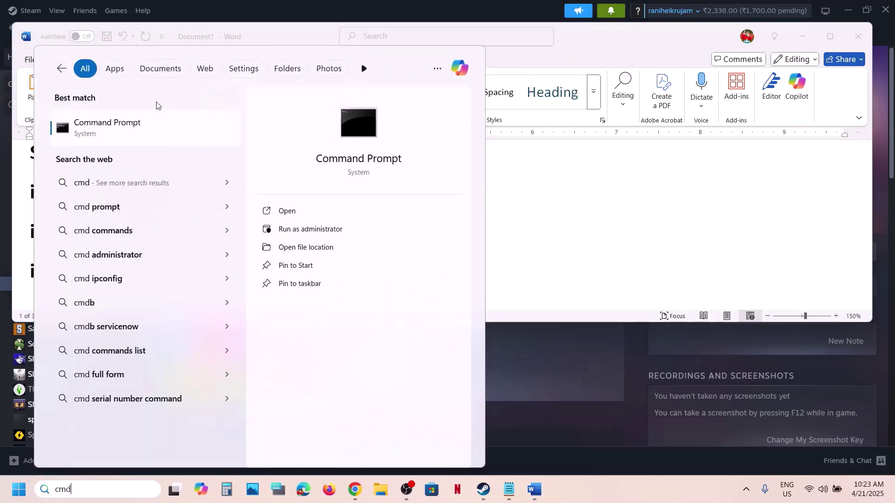
right_click(119, 142)
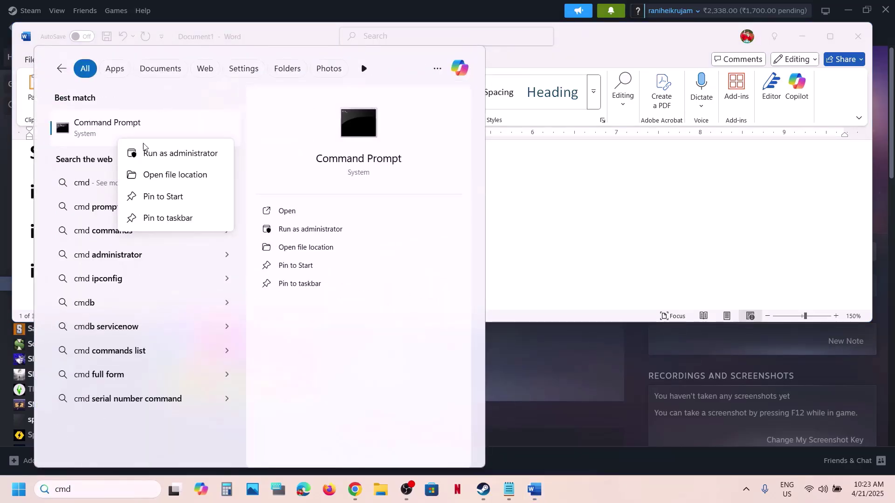
left_click(191, 160)
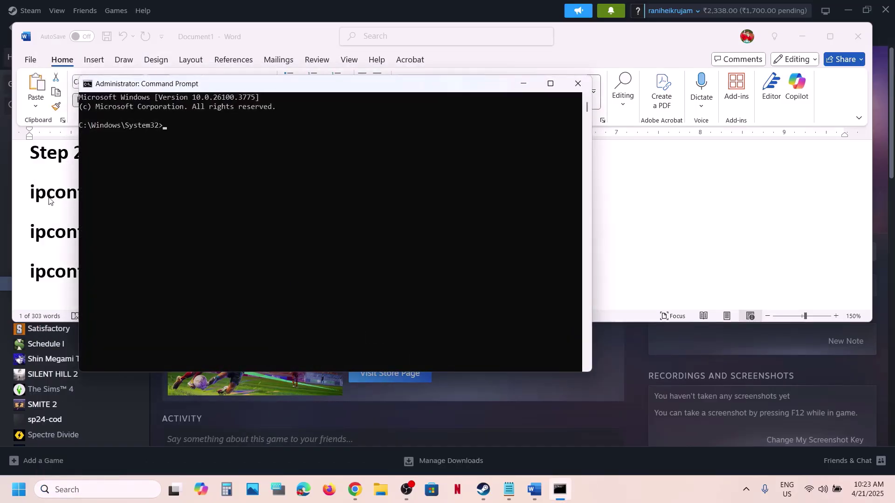
Step: Copy ipconfig /flushdns from the notes and run it in the admin console
double_click(49, 201)
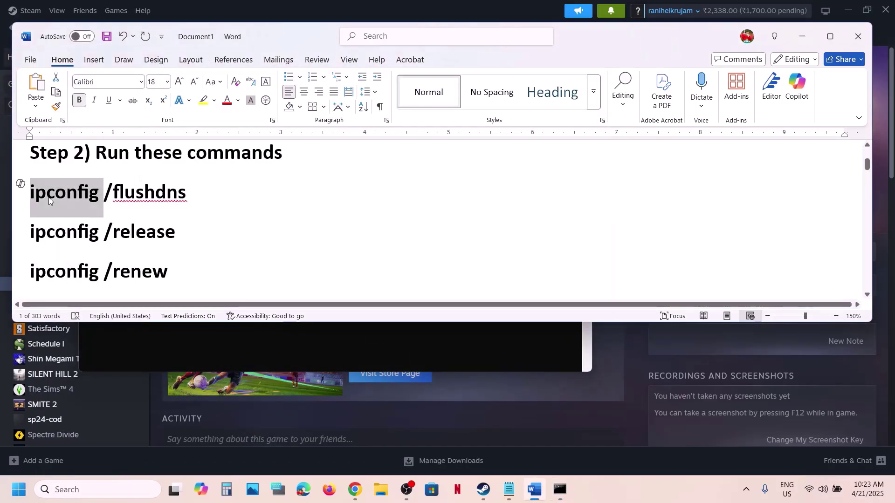
triple_click(49, 200)
left_click(566, 485)
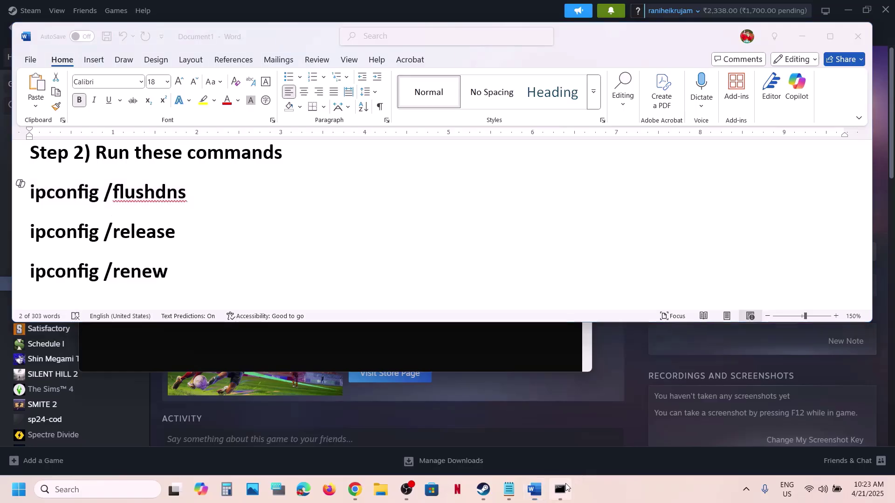
type("ipconfig /flushdns")
key("Return")
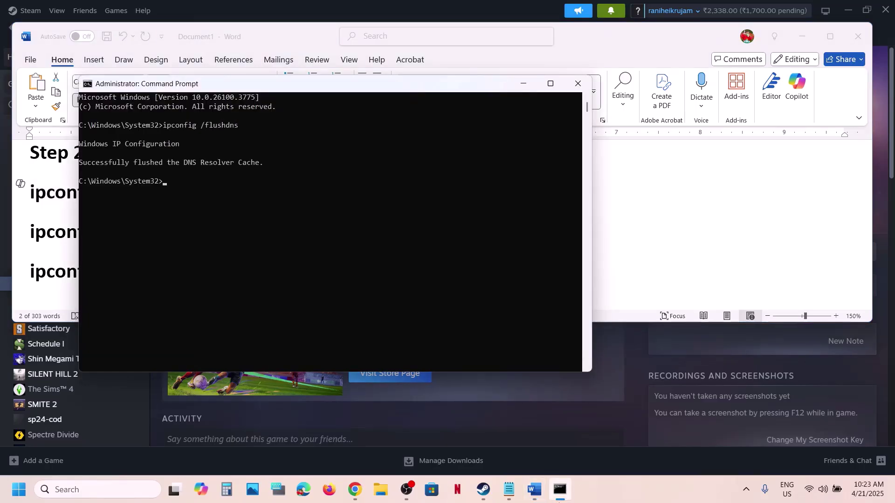
Step: Copy and run ipconfig /release, then ipconfig /renew, in the admin console
left_click(58, 239)
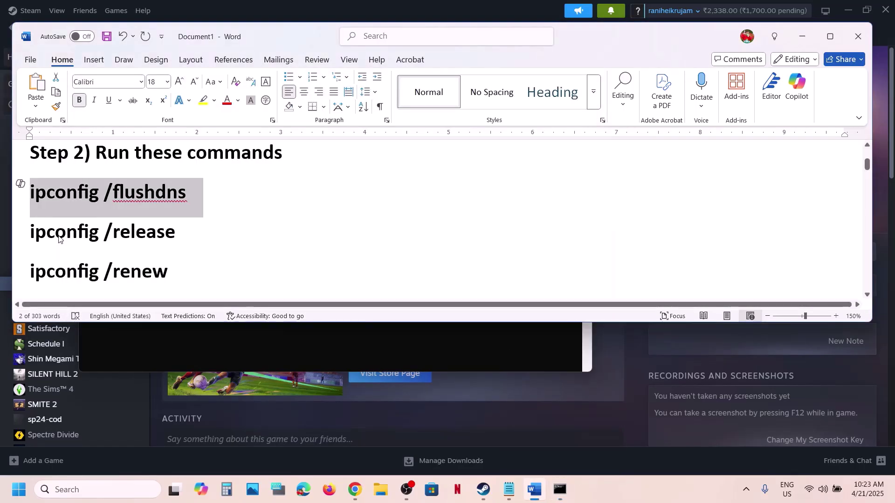
triple_click(58, 233)
left_click(568, 501)
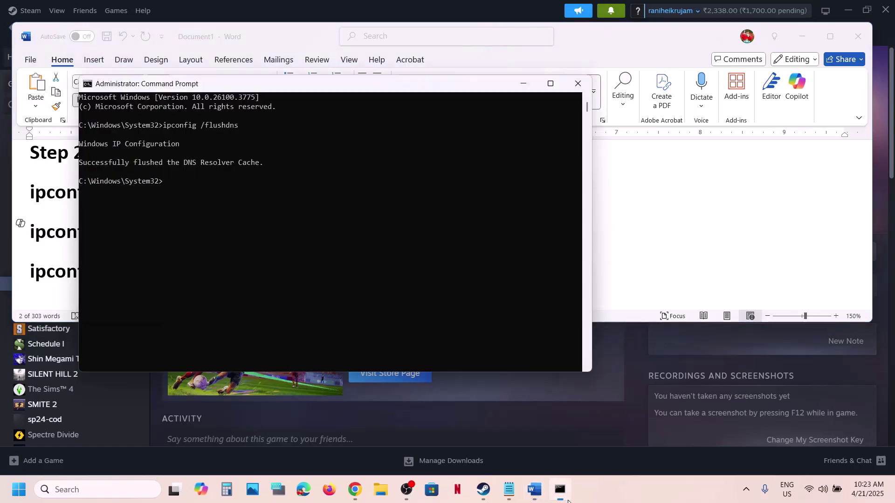
type("ipconfig /release")
key("Return")
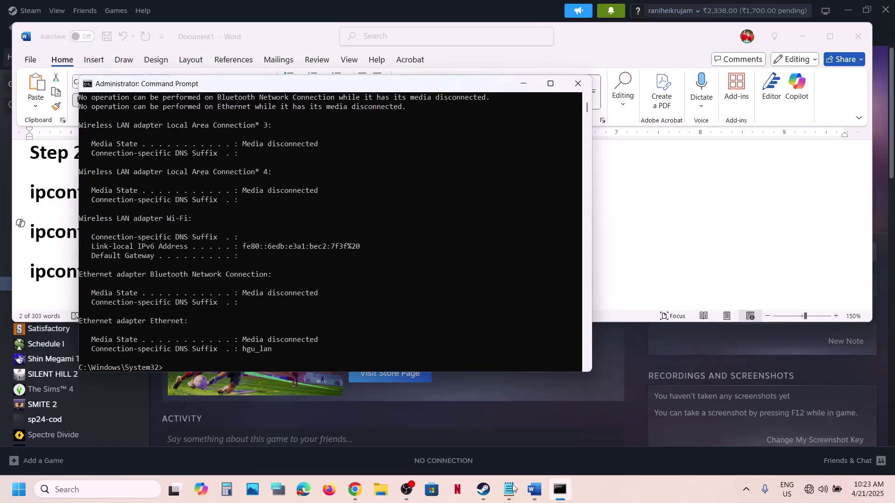
left_click(41, 273)
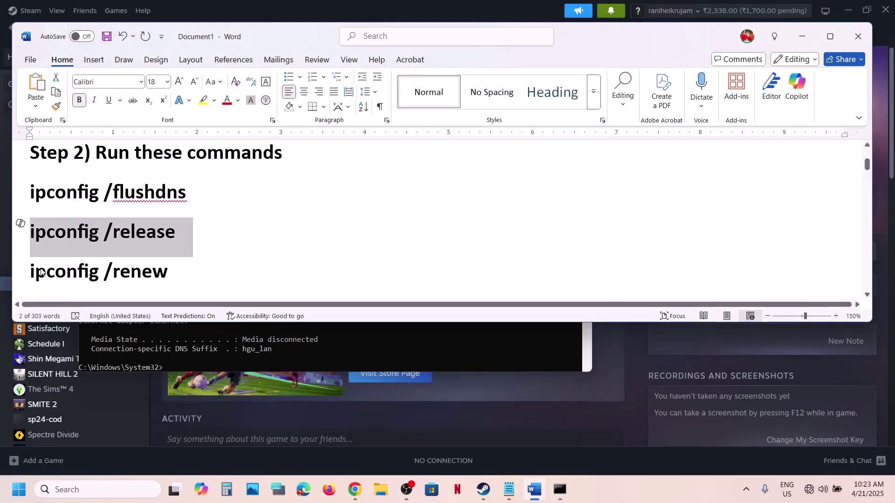
triple_click(41, 272)
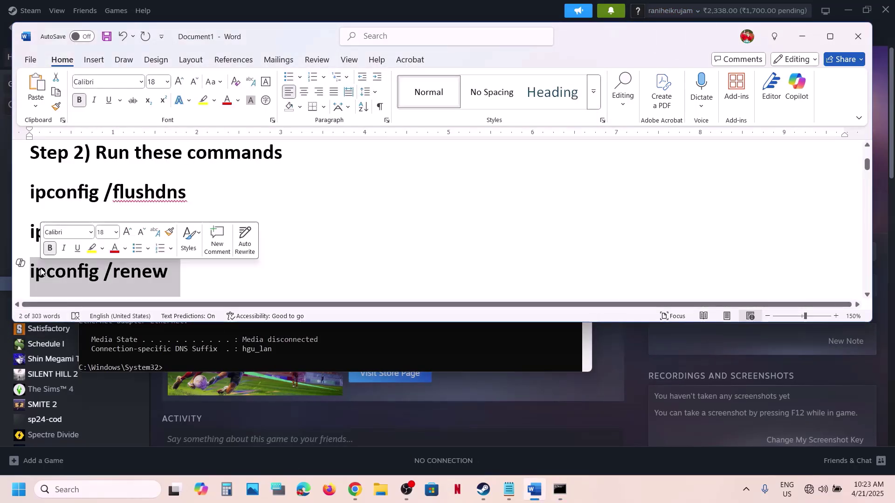
left_click(560, 489)
type("ipconfig /renew")
key("Return")
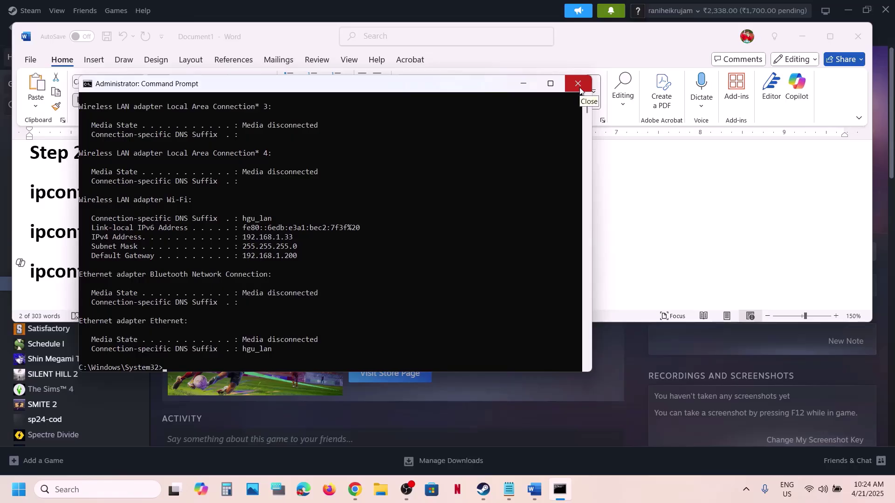
Step: Close the console, scroll the notes to Step 3, and highlight the driver wording and NVIDIA/AMD links
left_click(580, 90)
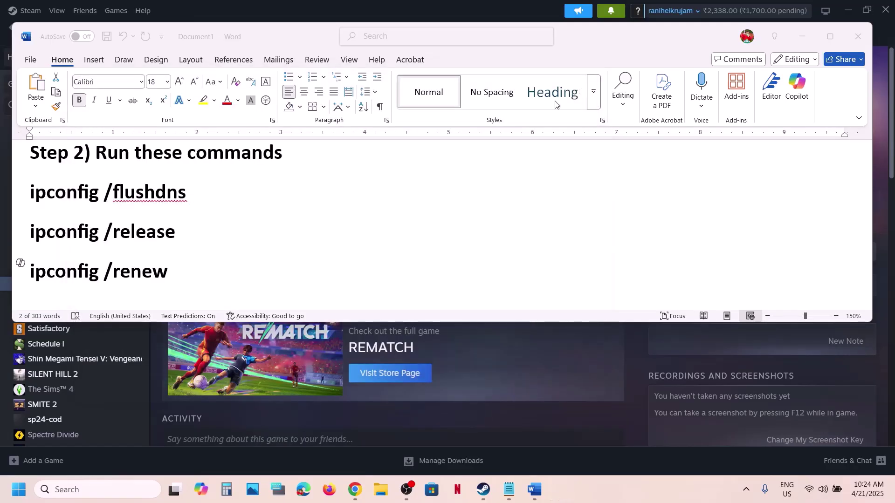
scroll(303, 246, "down", 3)
scroll(322, 246, "down", 3)
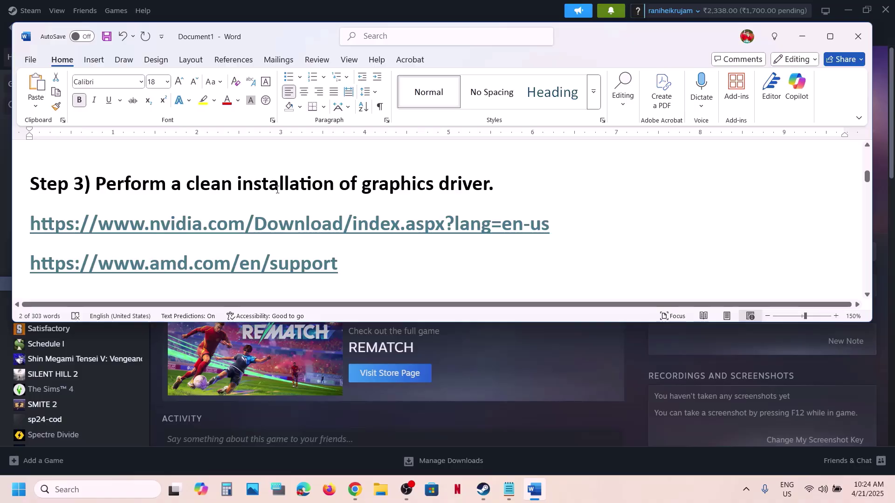
left_click_drag(237, 186, 510, 186)
left_click_drag(549, 225, 446, 217)
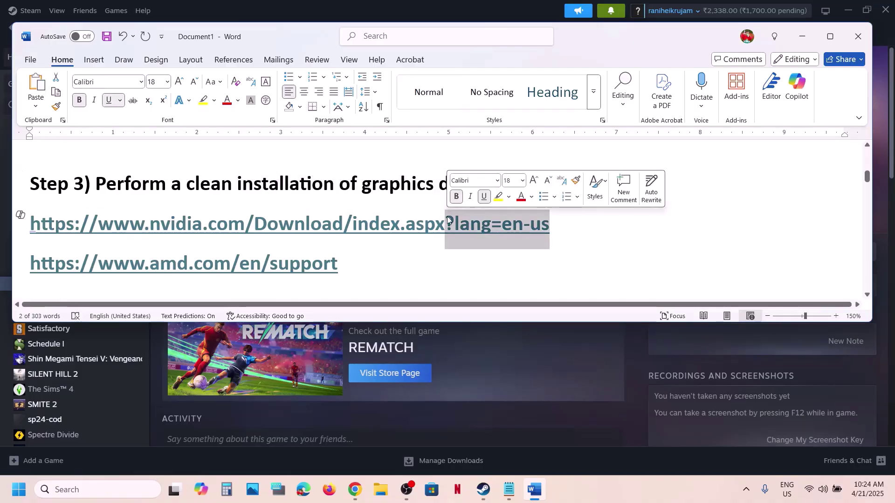
left_click_drag(244, 259, 270, 262)
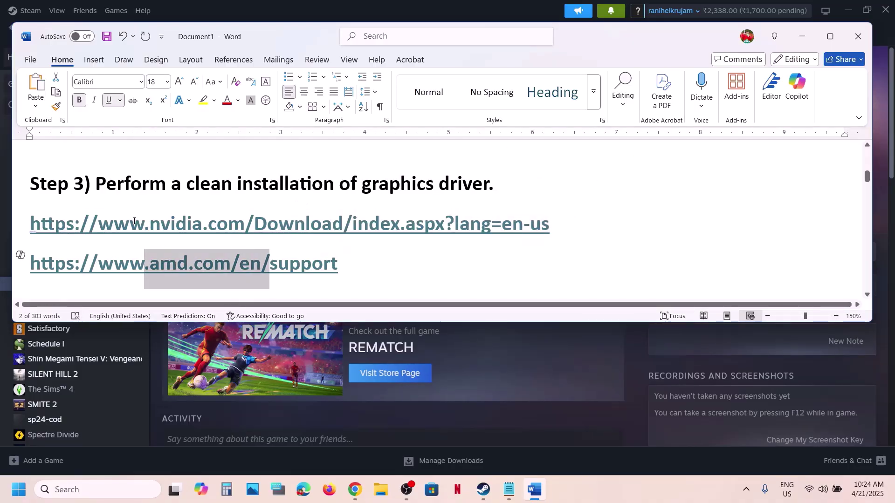
left_click_drag(362, 185, 550, 226)
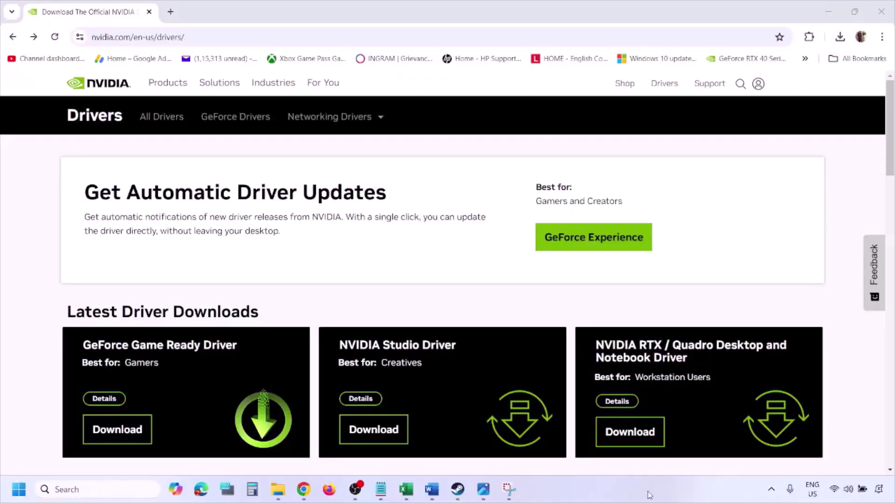
Step: Run NVIDIA's manual driver search for the RTX 3050 Laptop GPU on Windows 11, then view 1.png
scroll(209, 285, "down", 8)
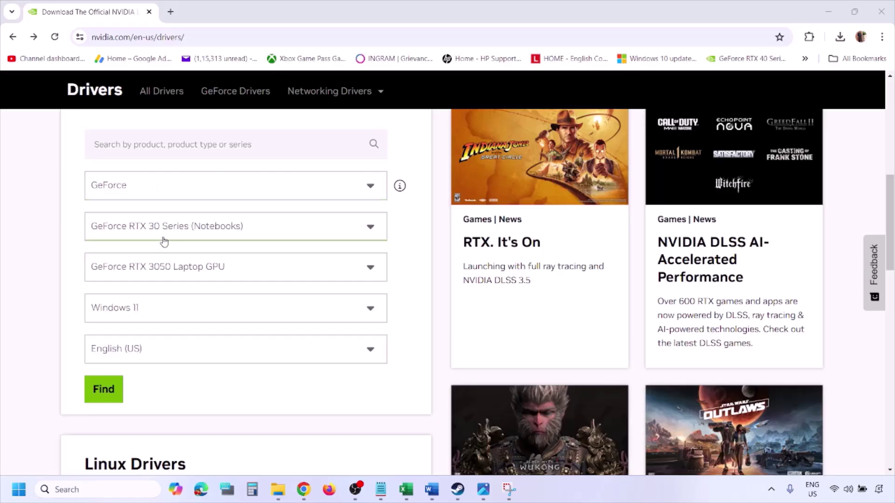
left_click(148, 310)
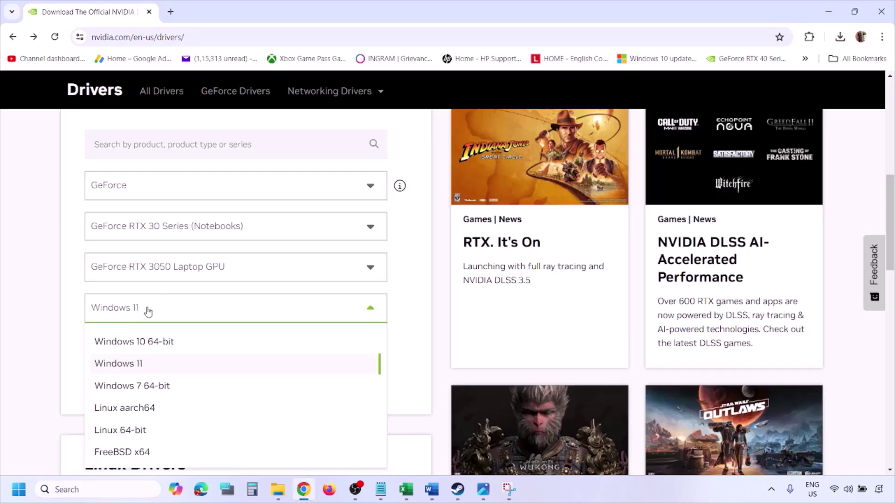
left_click(130, 364)
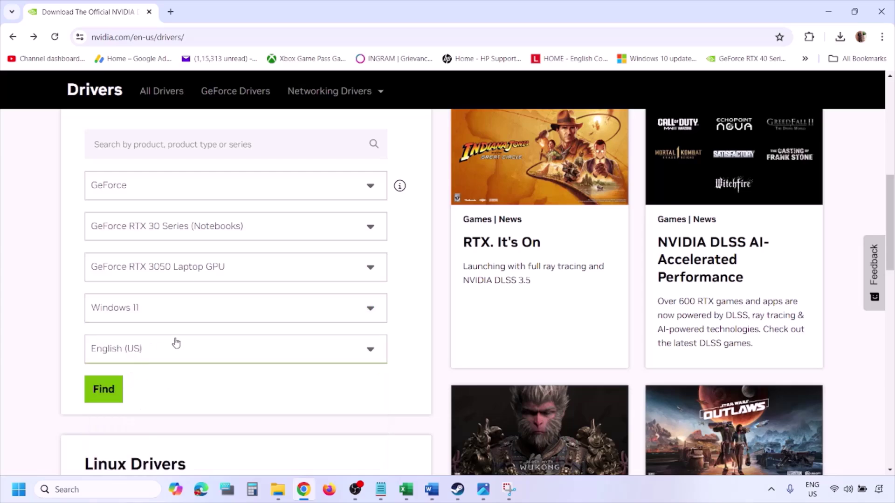
left_click(107, 393)
left_click(485, 495)
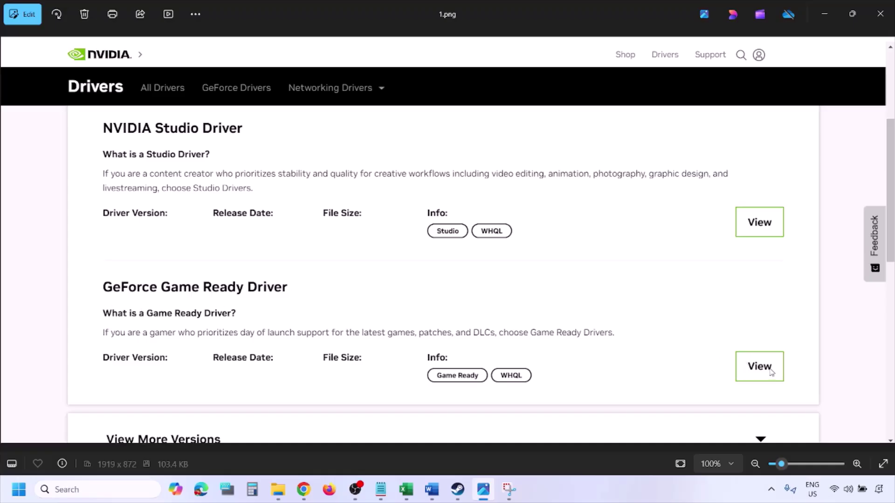
Step: Advance from 1.png to 5.png, the custom install options with clean installation checked
key("Right")
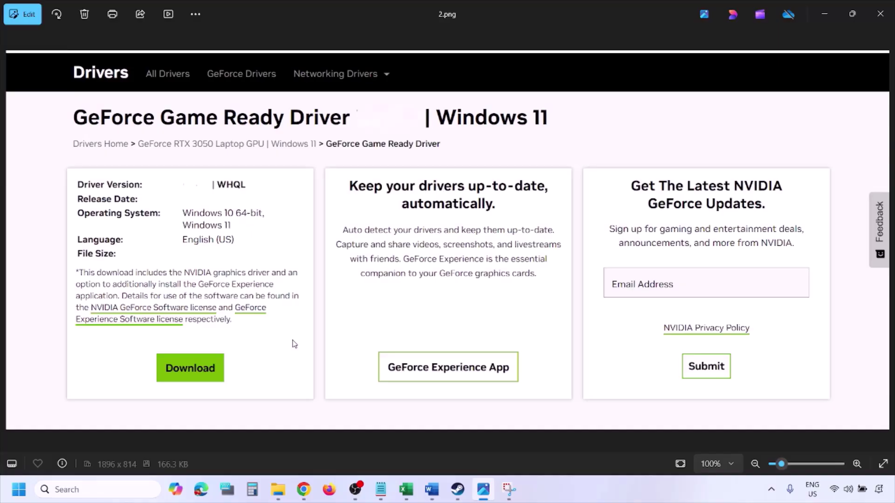
key("Right")
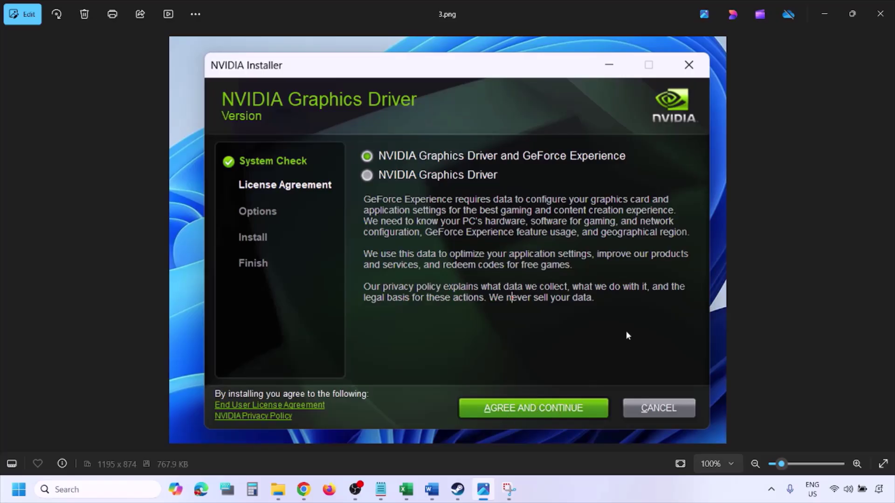
key("Right")
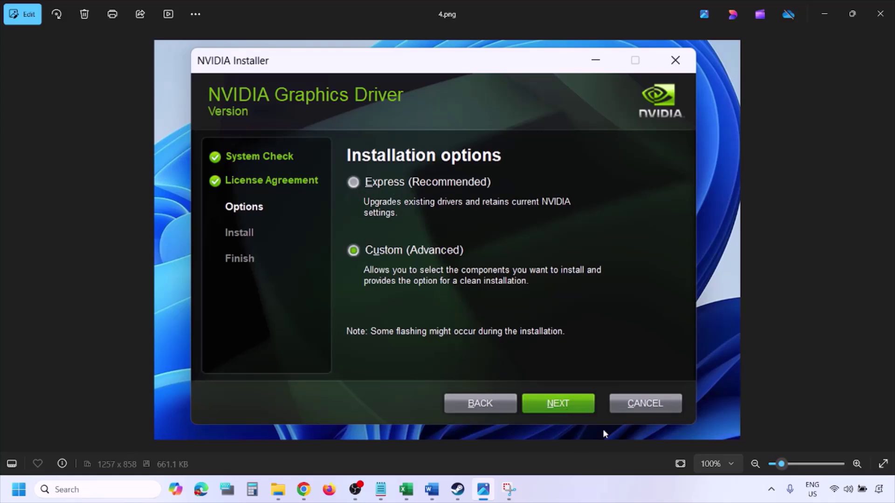
key("Right")
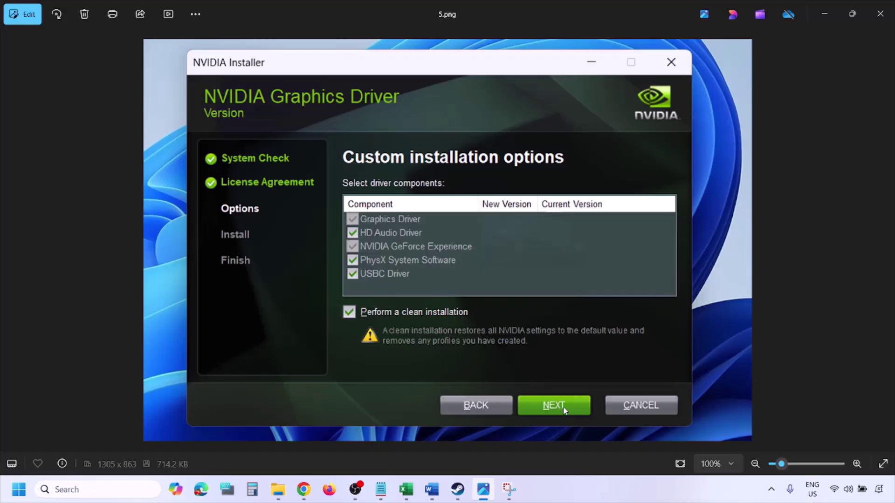
Step: Show the Start menu's power options and dismiss them without restarting
left_click(18, 489)
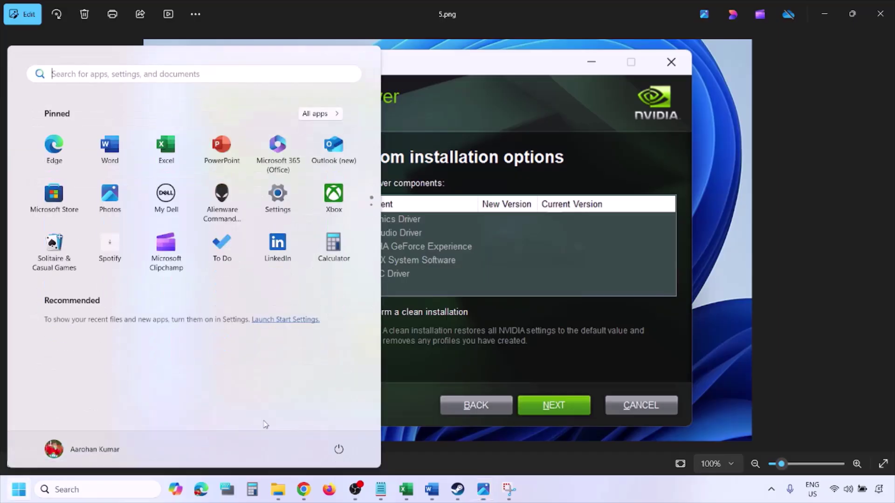
left_click(343, 454)
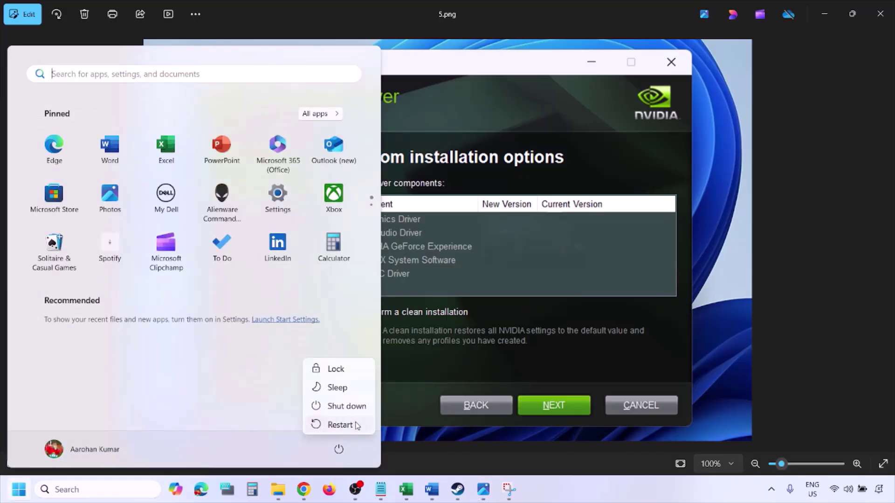
left_click(355, 424)
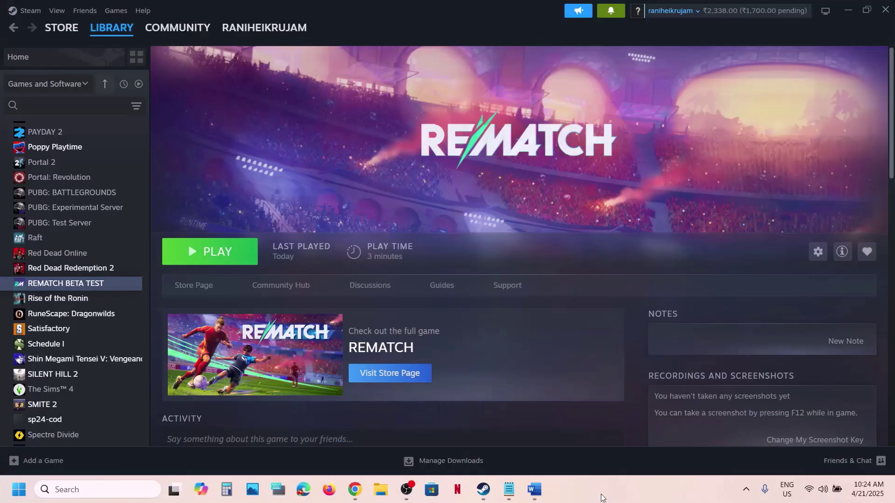
Step: In the Word notes, select the AMD support link and scroll to Step 4's dedicated graphics heading
left_click(534, 490)
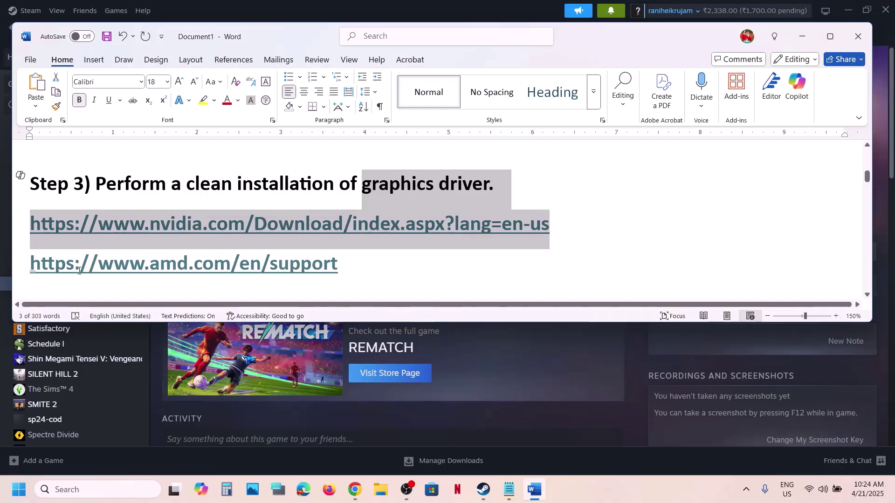
left_click(157, 252)
triple_click(157, 253)
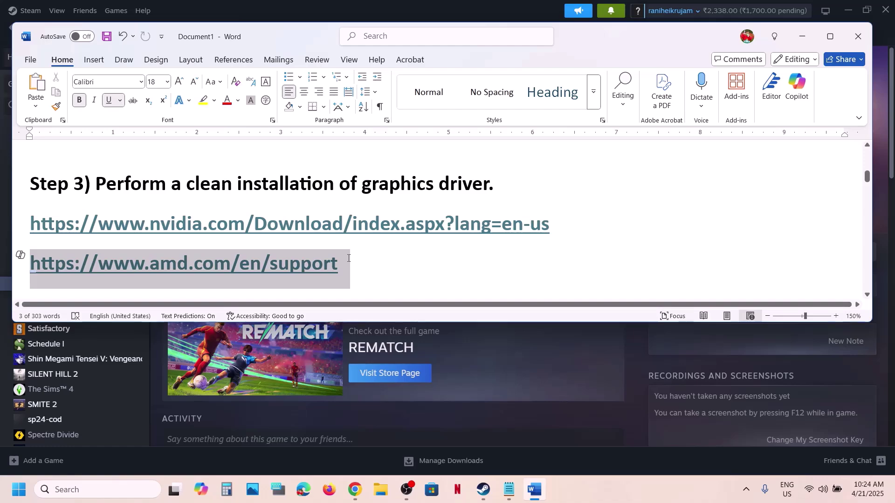
mouse_move(348, 261)
scroll(348, 258, "down", 3)
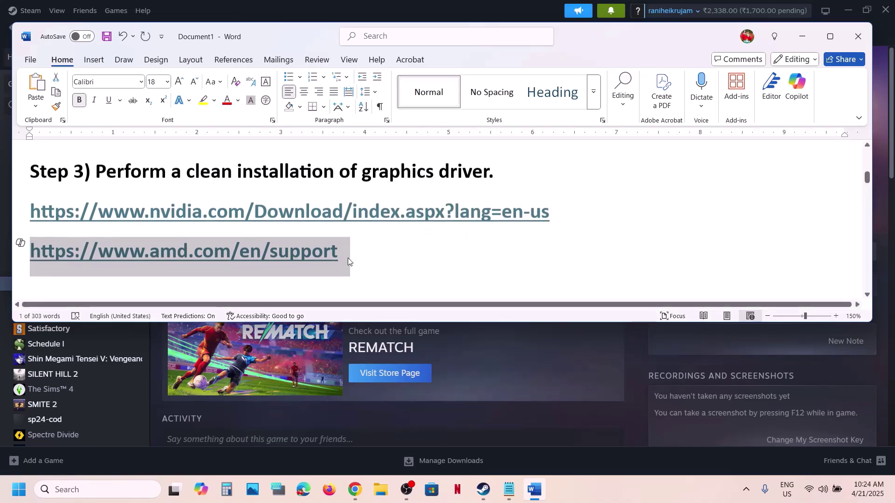
scroll(348, 258, "down", 2)
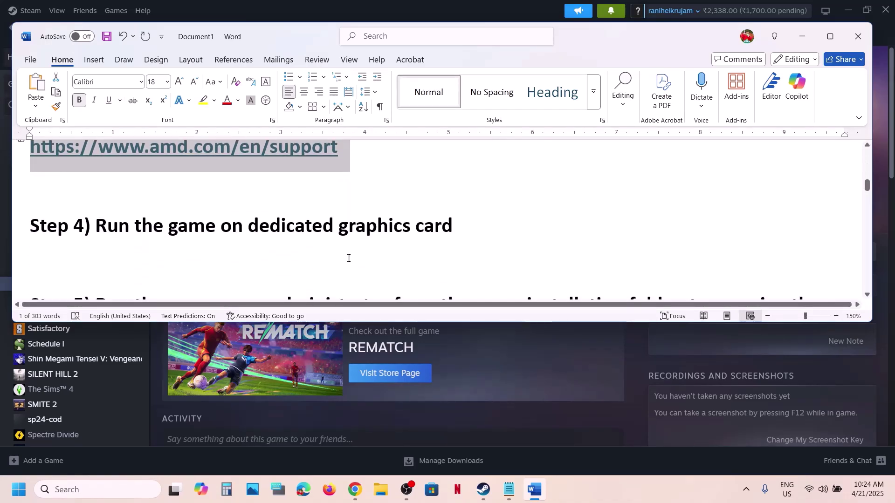
double_click(360, 227)
Step: Search for graphics and open the Windows Graphics settings page
left_click(343, 424)
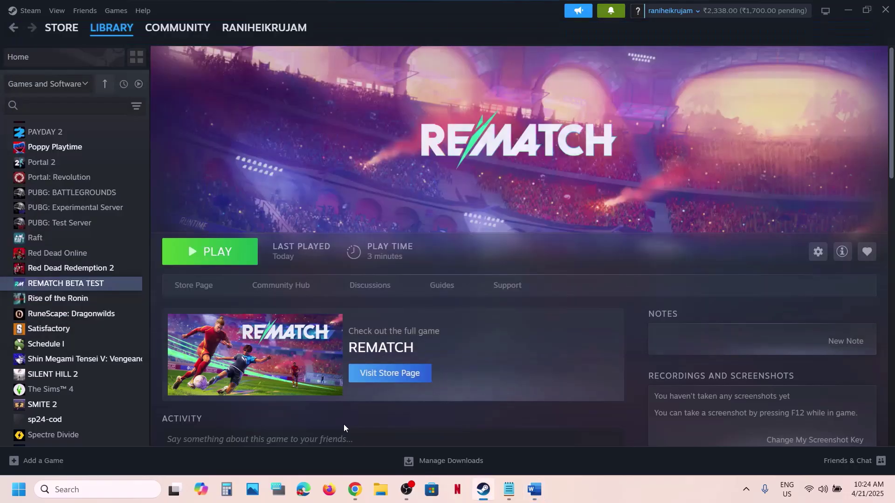
left_click(99, 491)
type("graphics")
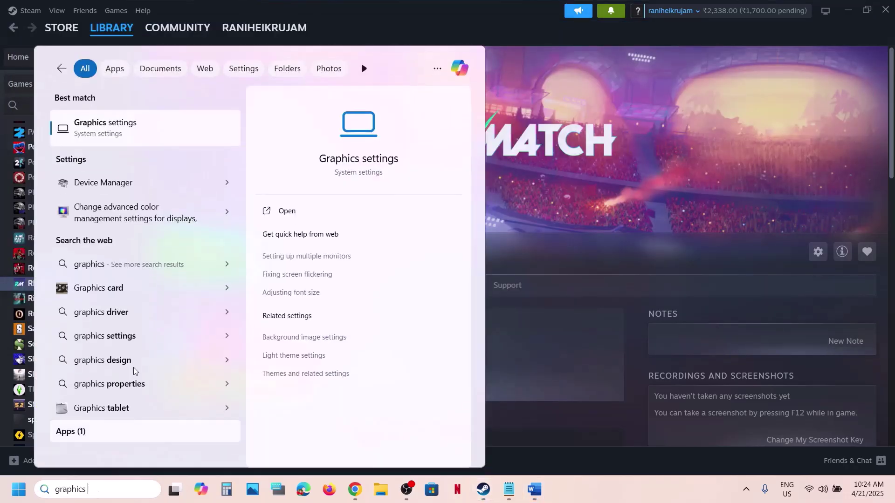
left_click(135, 140)
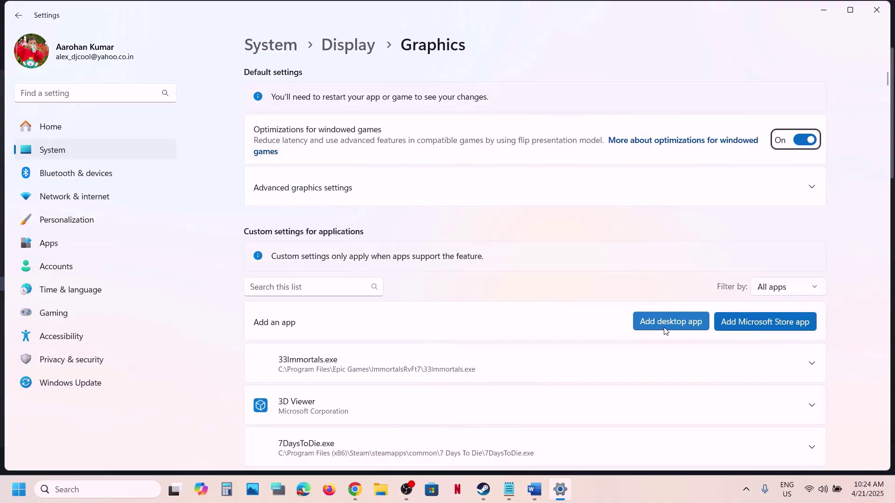
Step: Add RuntimeClient from steamapps\common\REMATCH Playtest as a desktop app
left_click(666, 331)
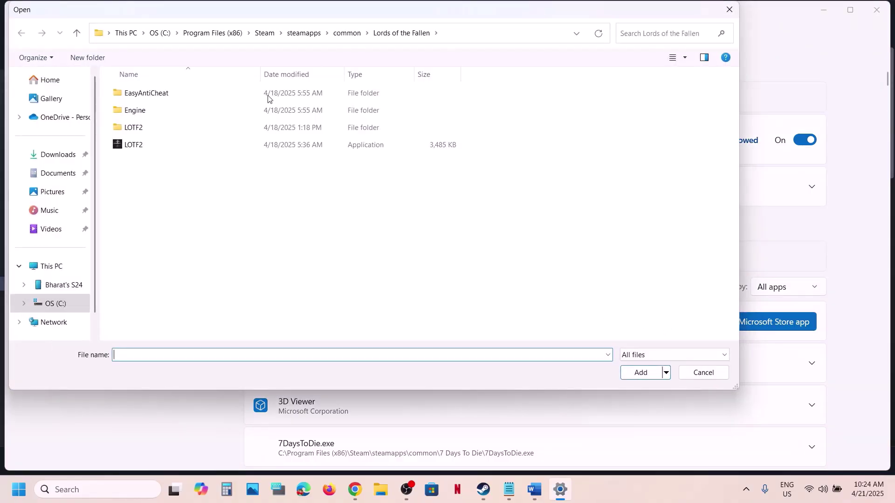
left_click(347, 33)
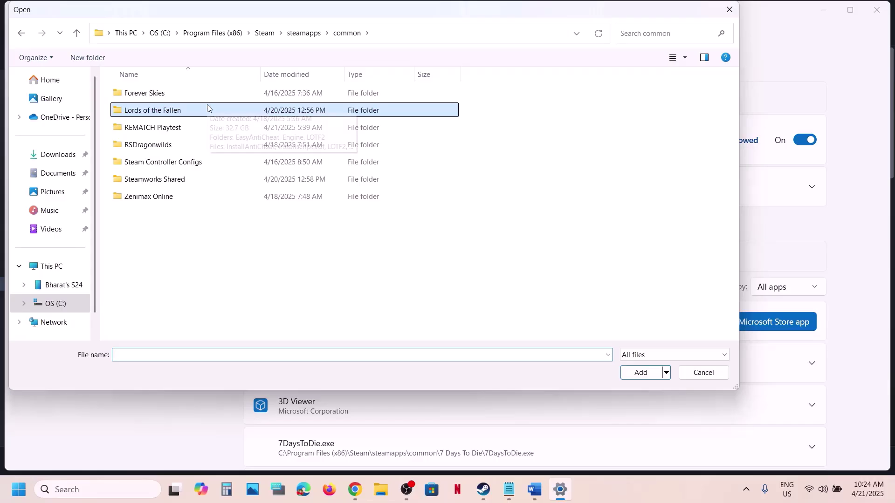
left_click(168, 135)
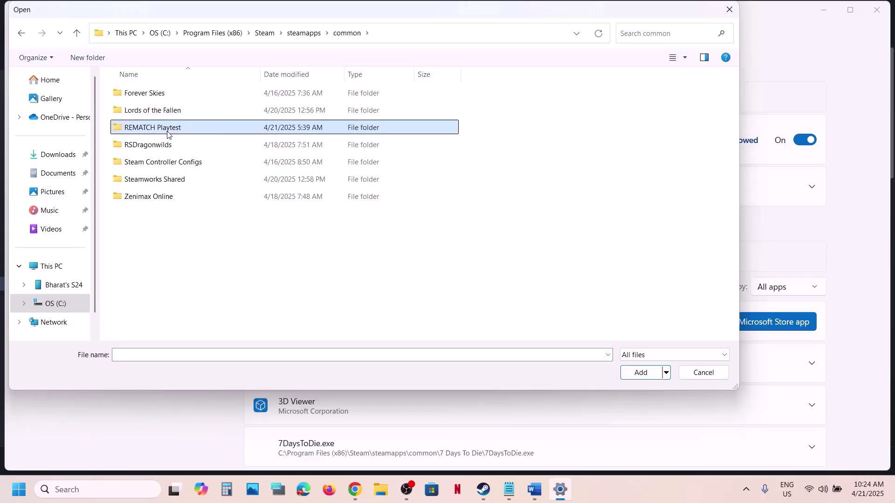
left_click(383, 41)
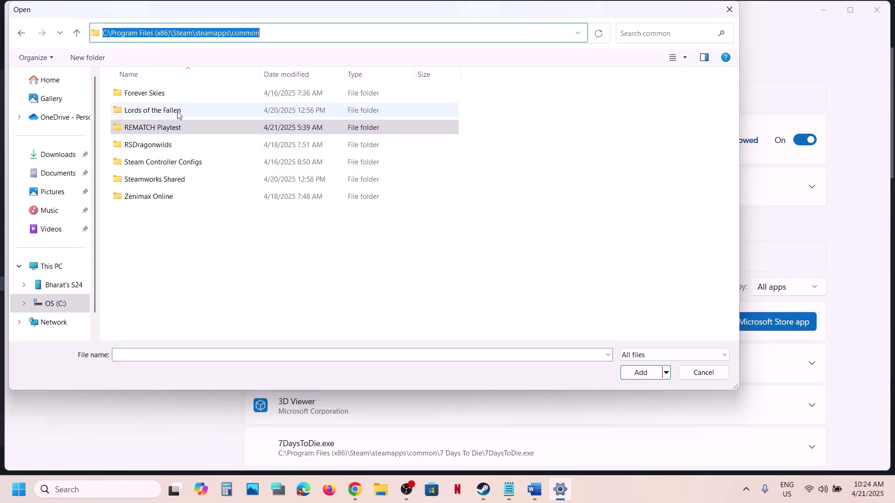
double_click(164, 128)
left_click(151, 132)
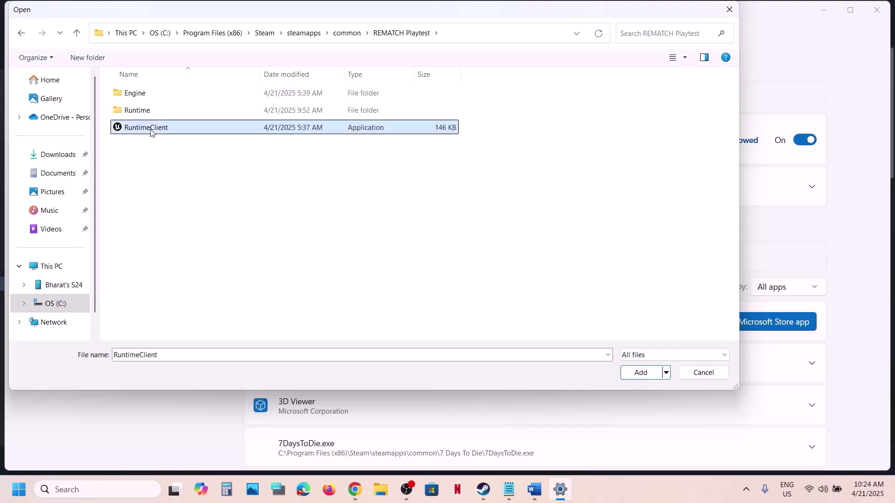
left_click(641, 372)
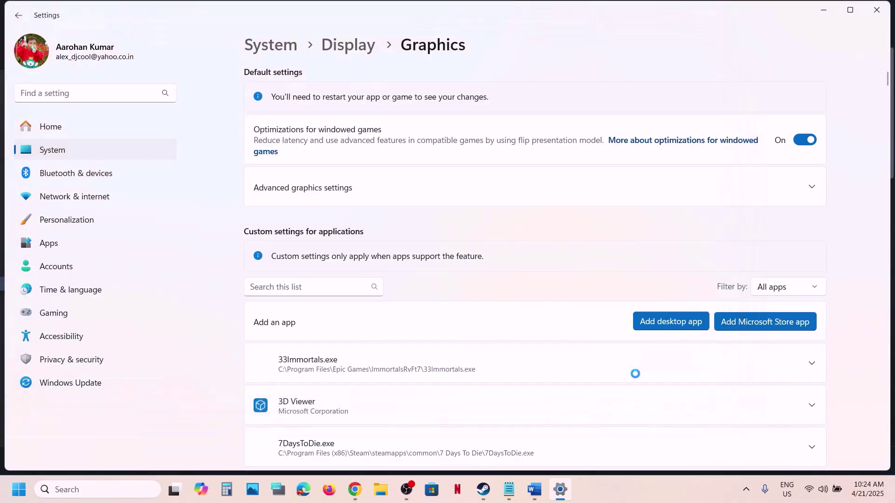
Step: Set BootstrapPackagedGame's GPU preference to High Performance
scroll(422, 361, "down", 10)
scroll(423, 361, "down", 5)
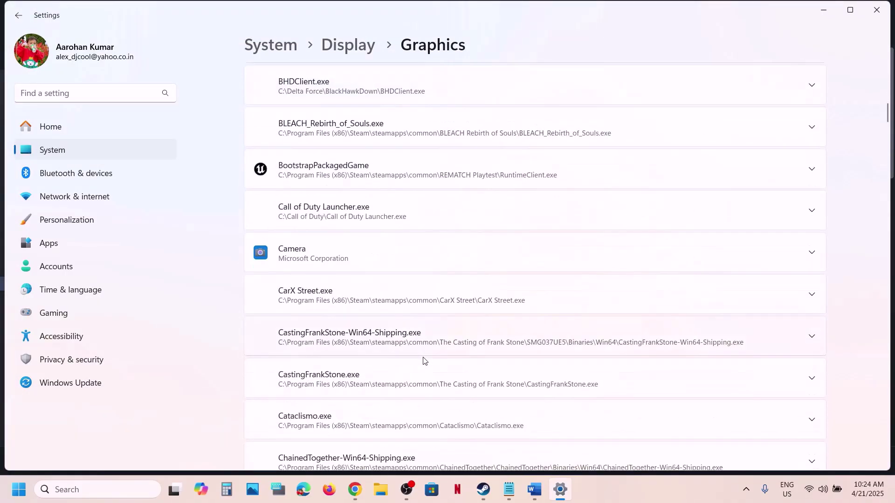
left_click(368, 172)
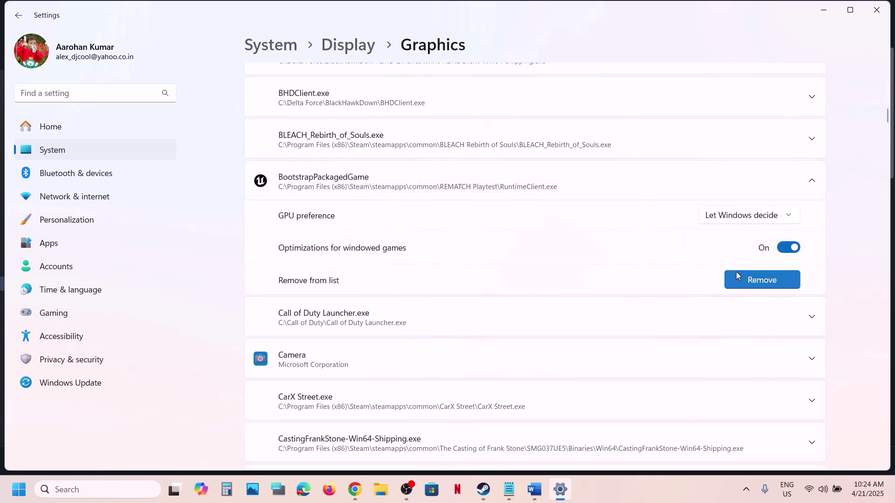
left_click(751, 213)
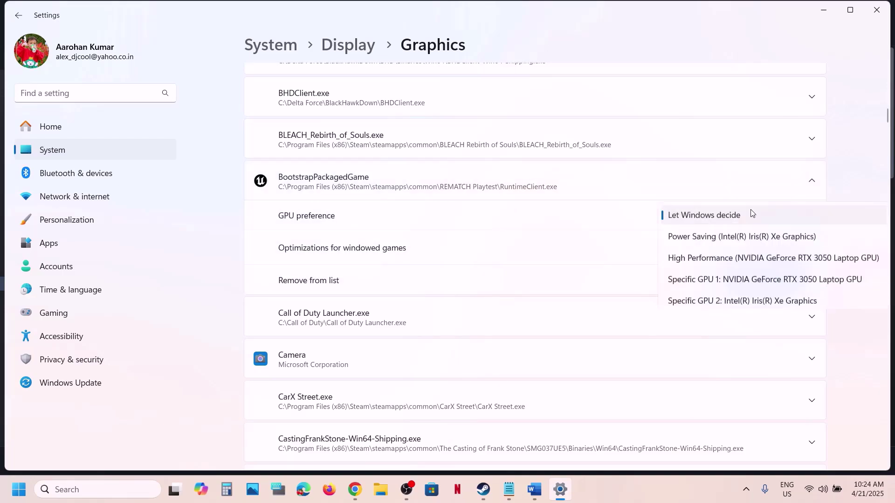
left_click(758, 259)
scroll(543, 237, "up", 15)
scroll(543, 238, "up", 7)
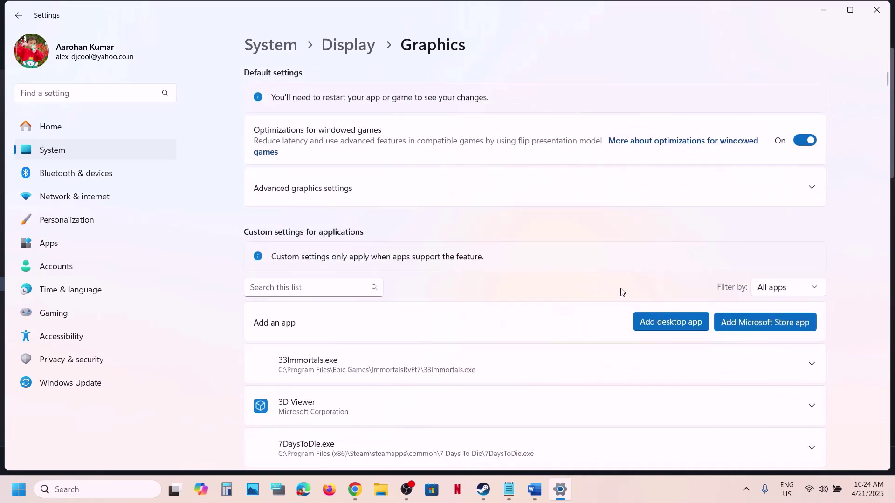
Step: Add RuntimeClient-Win64-Shipping from REMATCH Playtest\Runtime\Binaries\Win64 as a desktop app
left_click(657, 325)
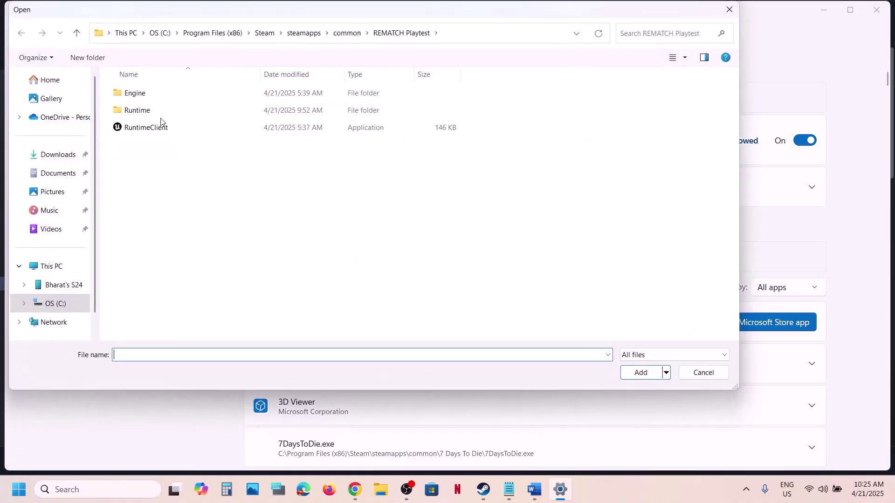
double_click(136, 111)
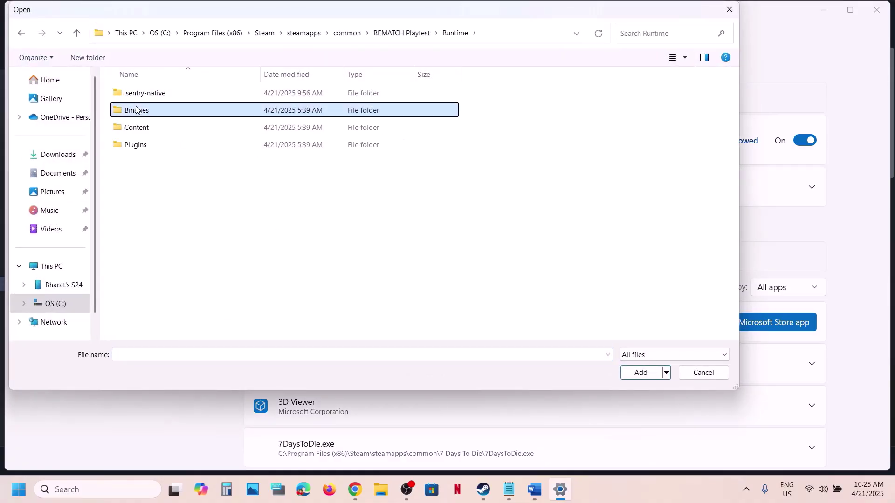
double_click(137, 110)
double_click(134, 94)
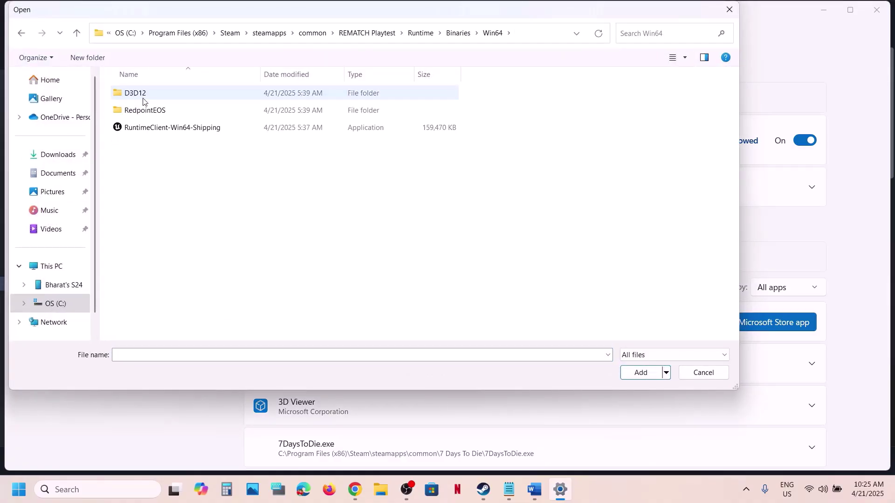
left_click(173, 128)
left_click(635, 372)
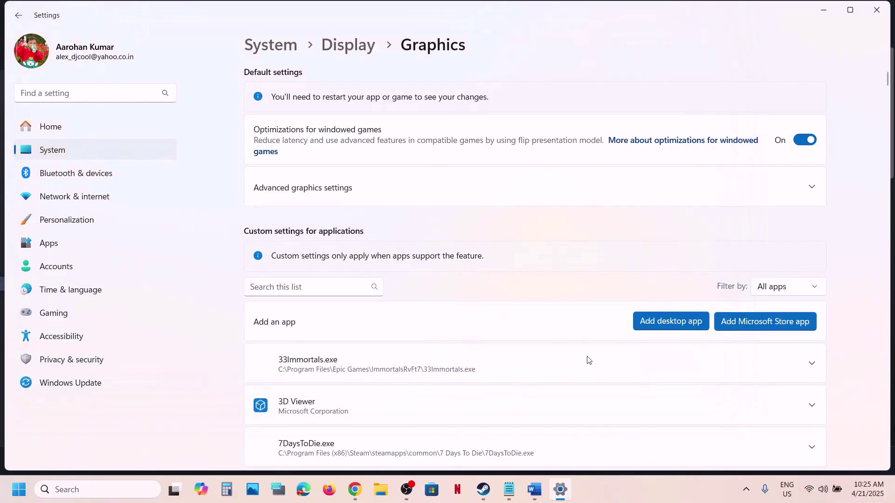
Step: Give the Runtime entry the High Performance GPU preference and close Settings
scroll(586, 359, "down", 10)
scroll(386, 343, "down", 20)
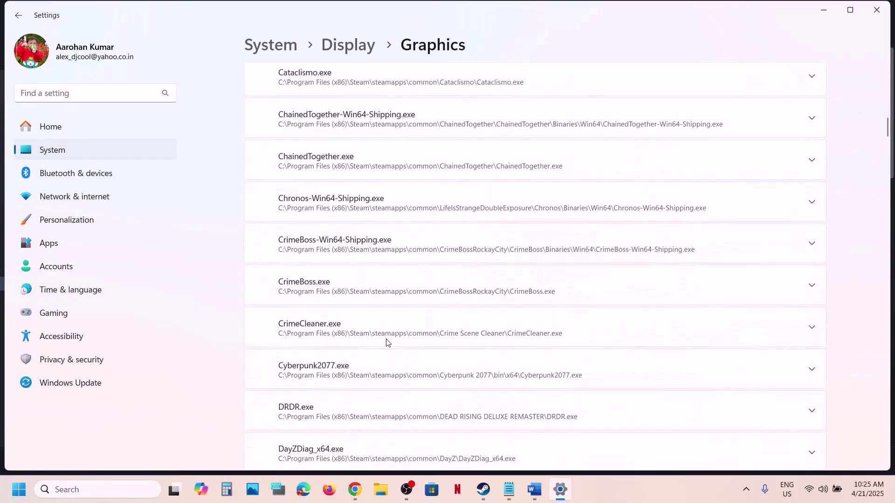
scroll(386, 343, "up", 6)
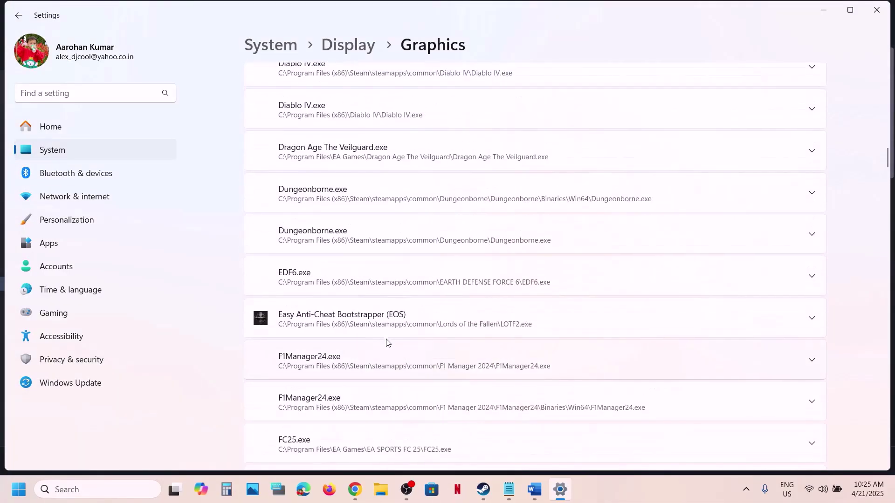
scroll(386, 342, "down", 20)
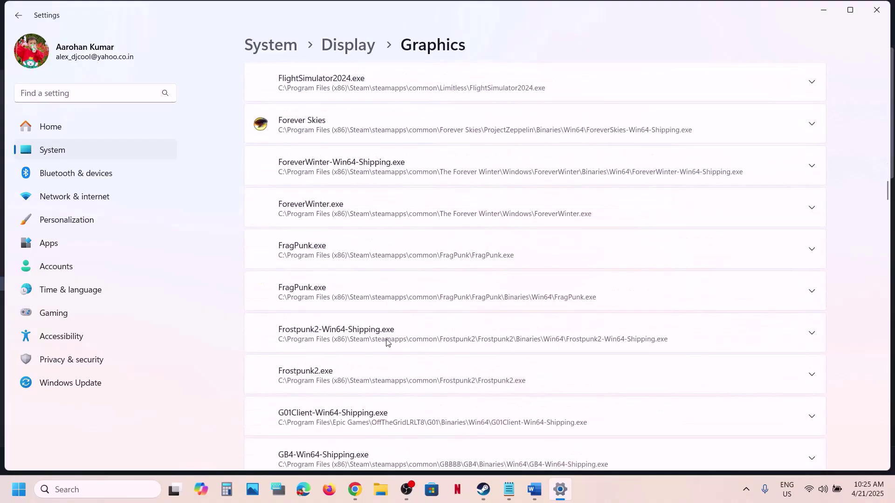
scroll(386, 342, "down", 20)
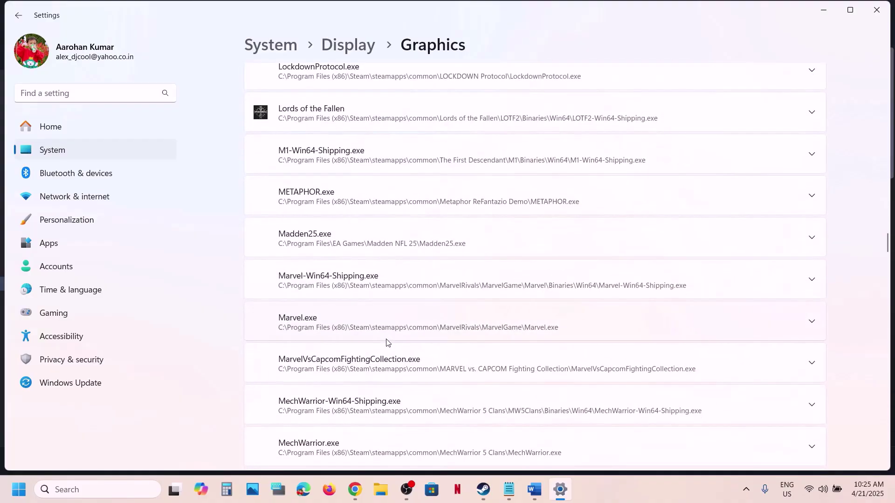
scroll(387, 342, "down", 20)
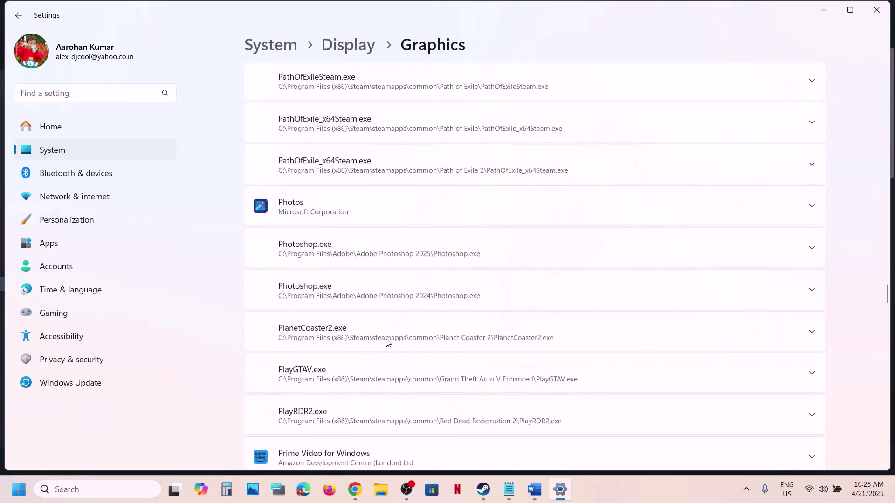
scroll(386, 343, "down", 20)
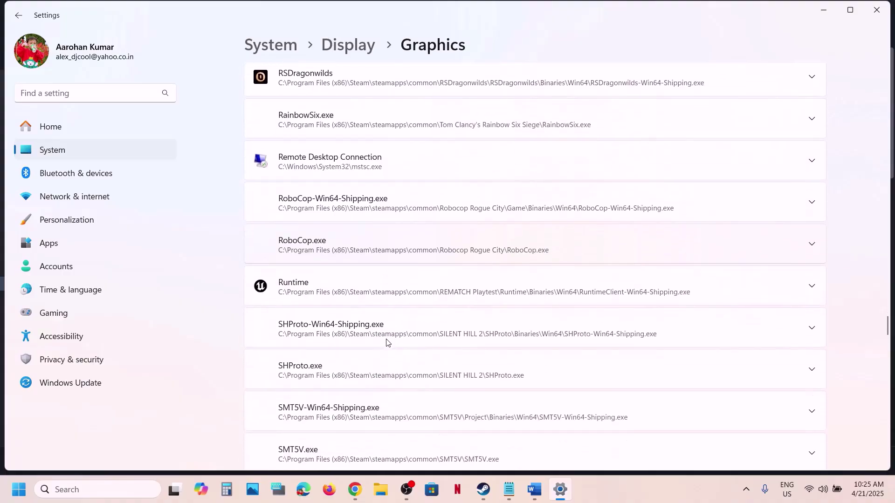
left_click(456, 220)
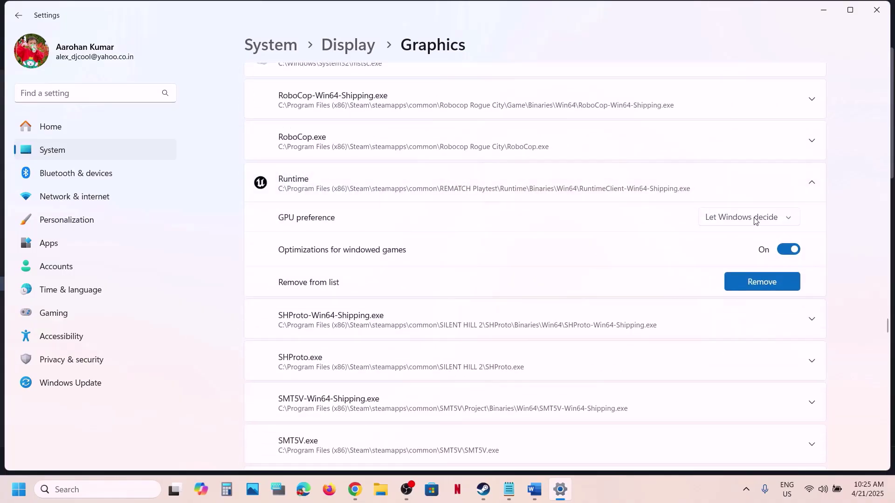
left_click(756, 219)
left_click(774, 260)
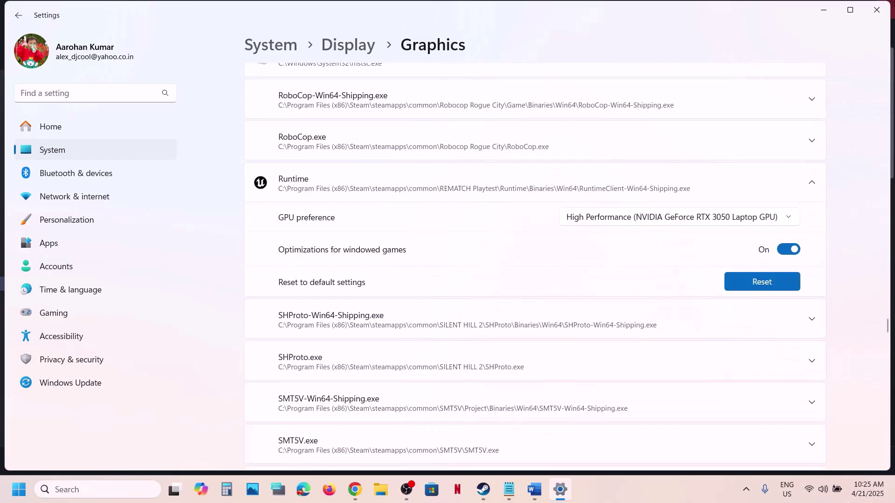
left_click(884, 10)
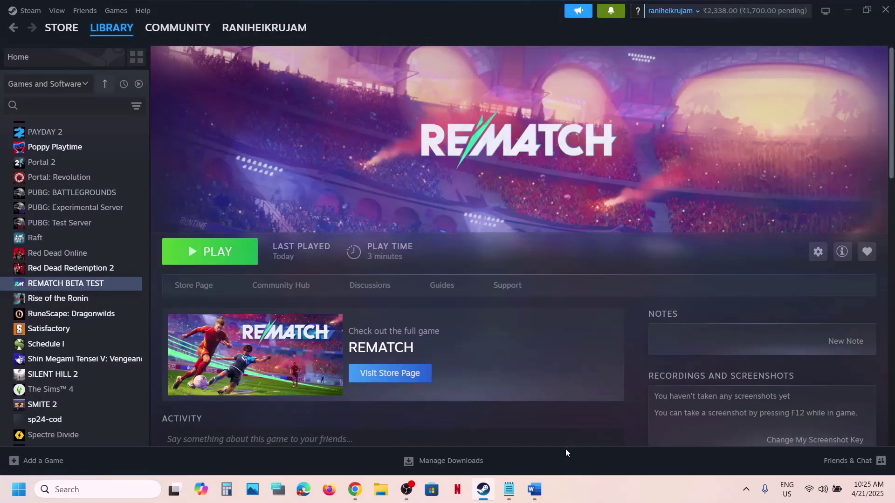
Step: Find and select the Step 5 instruction in the troubleshooting document
left_click(534, 490)
scroll(193, 205, "down", 3)
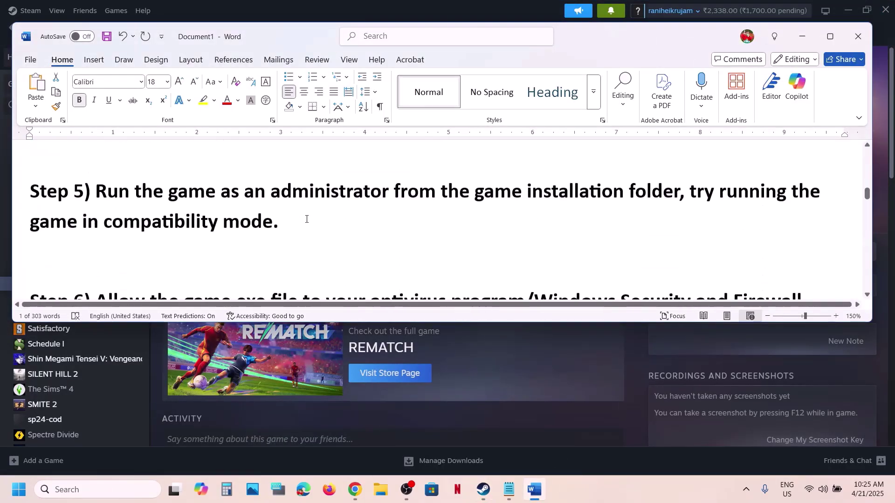
left_click_drag(96, 189, 615, 199)
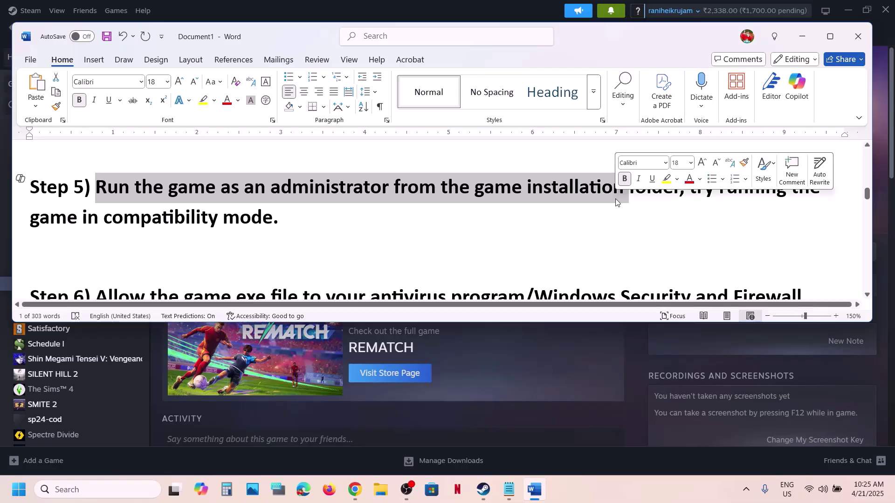
Step: Open REMATCH BETA TEST's local files from the Steam library via Manage > Browse local files
left_click(640, 396)
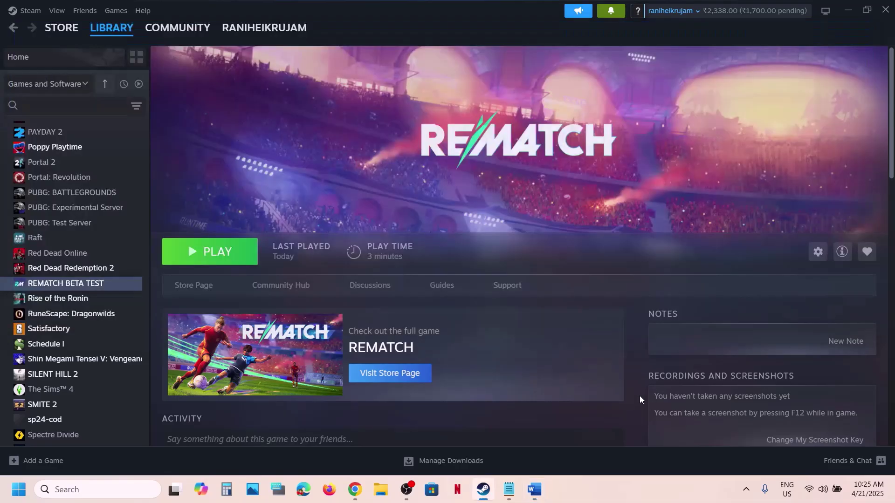
right_click(86, 284)
mouse_move(133, 352)
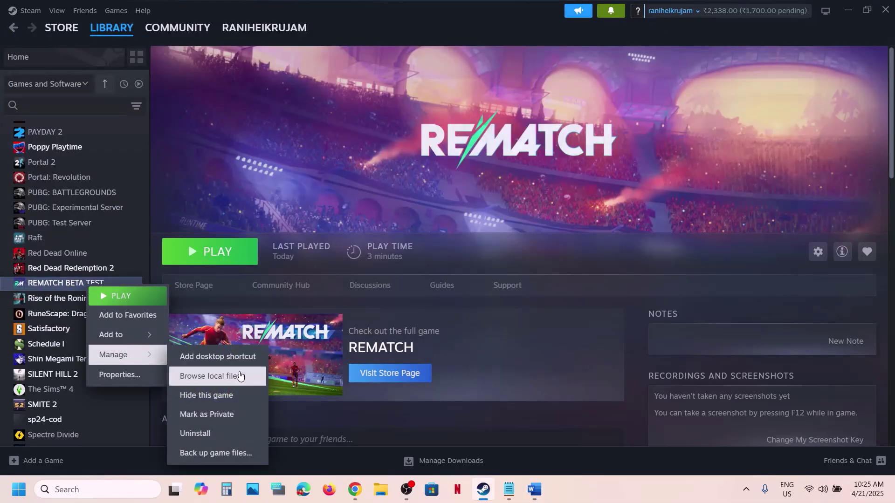
left_click(228, 381)
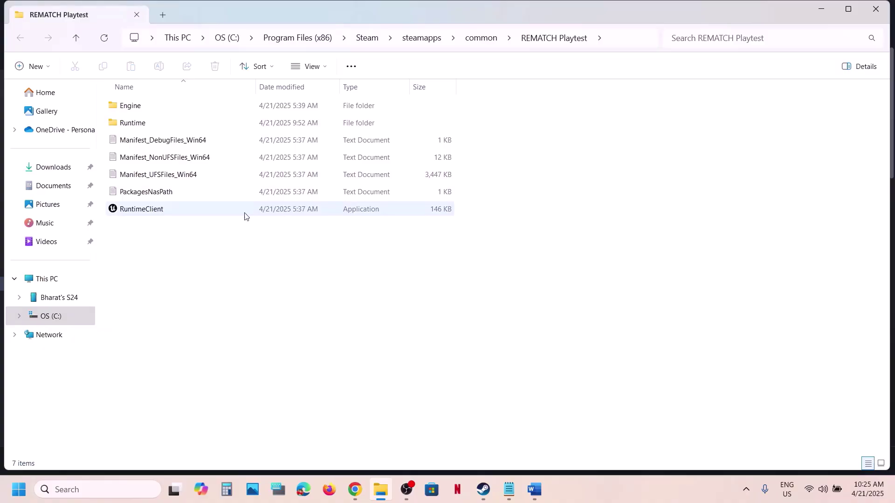
Step: Check RuntimeClient's compatibility properties, then browse into Runtime\Binaries\Win64
left_click(160, 214)
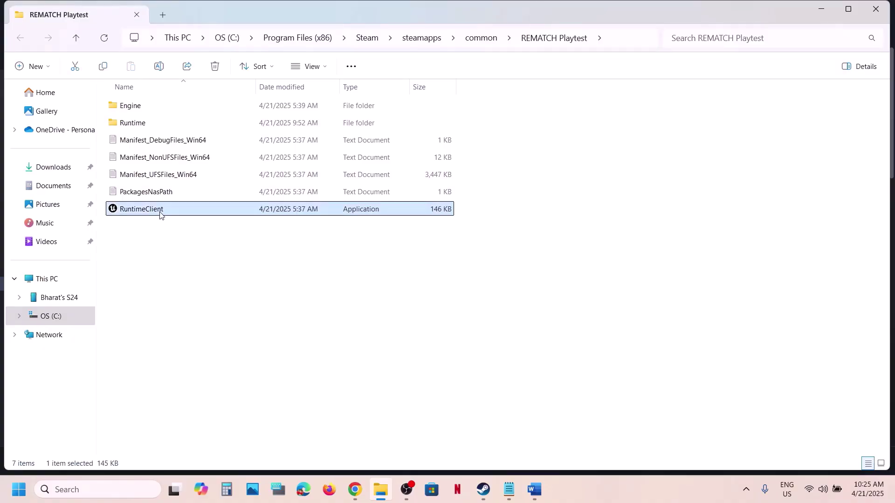
right_click(160, 215)
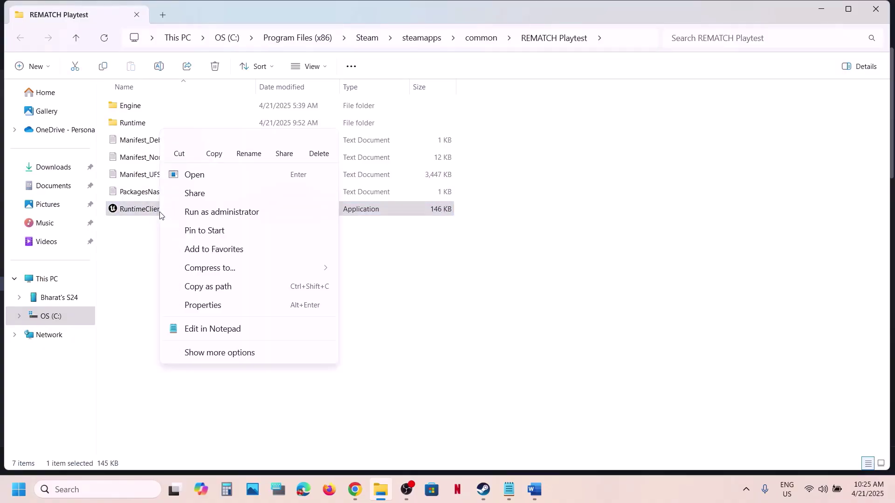
left_click(242, 307)
left_click(288, 185)
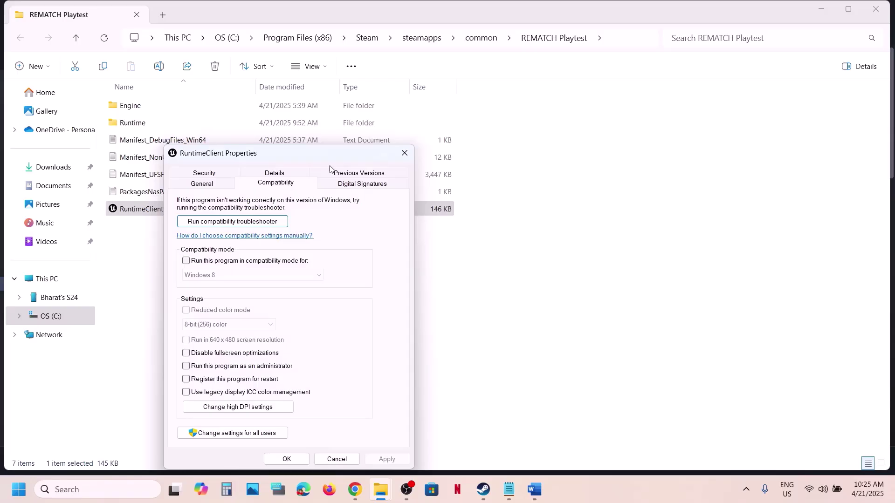
left_click(414, 154)
double_click(136, 123)
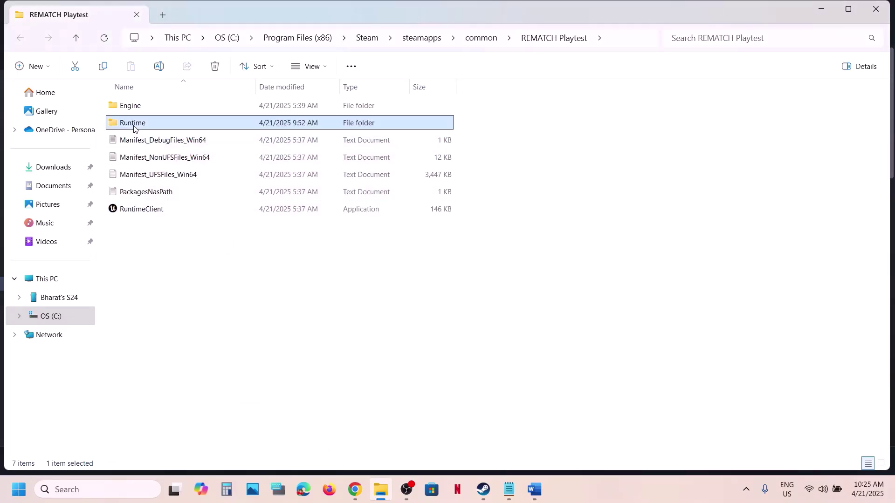
double_click(140, 121)
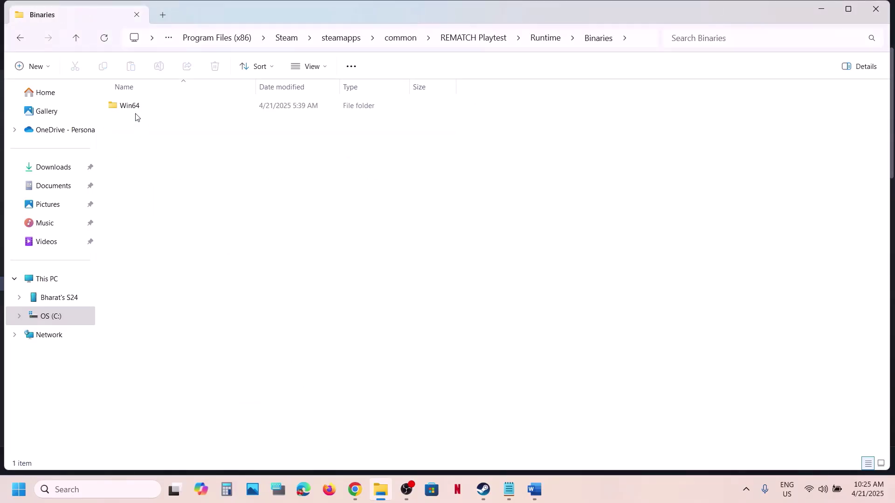
double_click(134, 109)
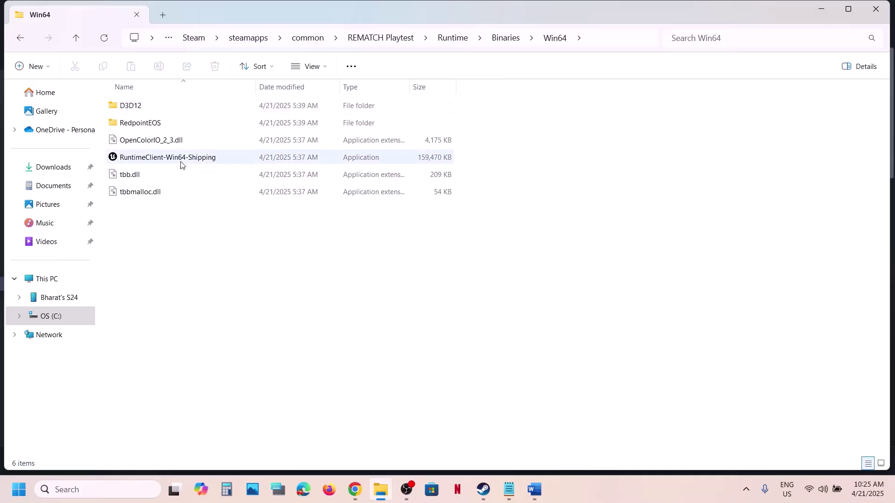
Step: Open RuntimeClient-Win64-Shipping's Compatibility properties and apply the settings
left_click(180, 161)
right_click(179, 161)
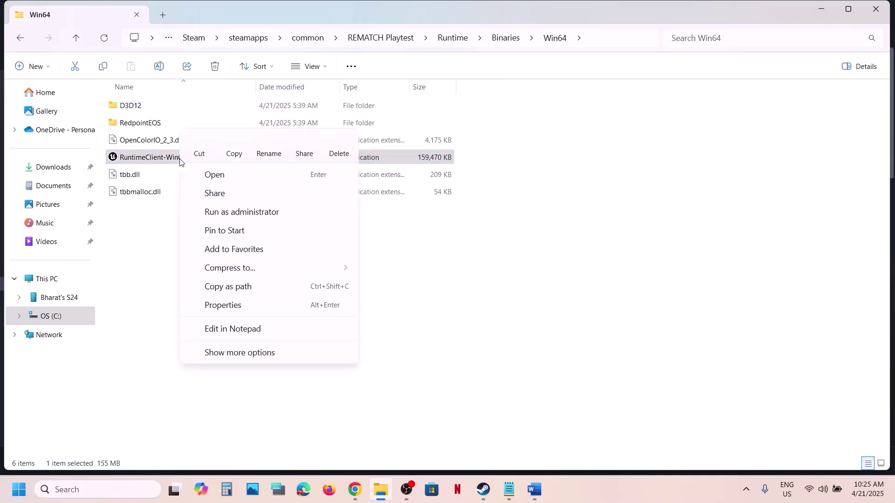
left_click(223, 306)
left_click(297, 184)
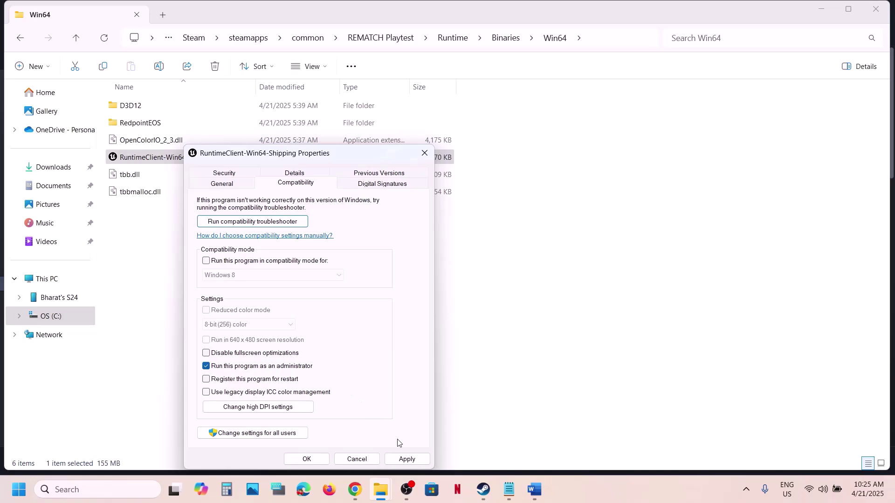
left_click(402, 459)
left_click(308, 460)
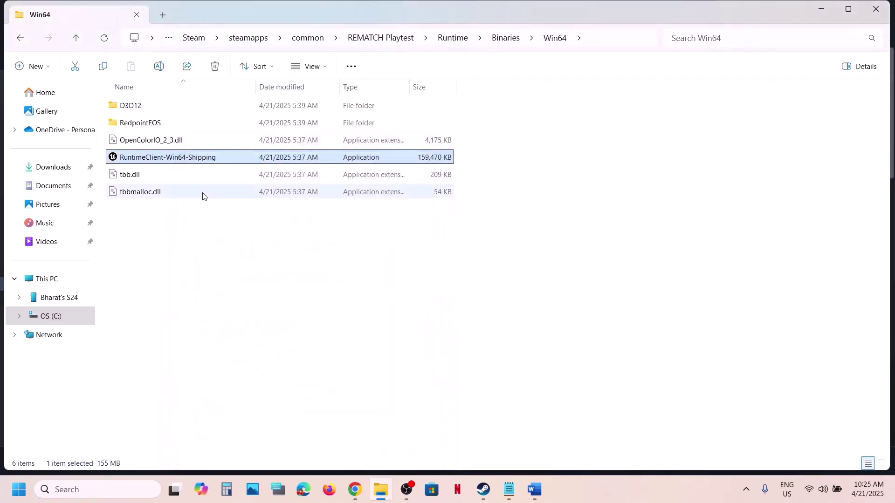
Step: Enable Windows 7 compatibility mode for RuntimeClient-Win64-Shipping and apply it
right_click(183, 161)
left_click(263, 308)
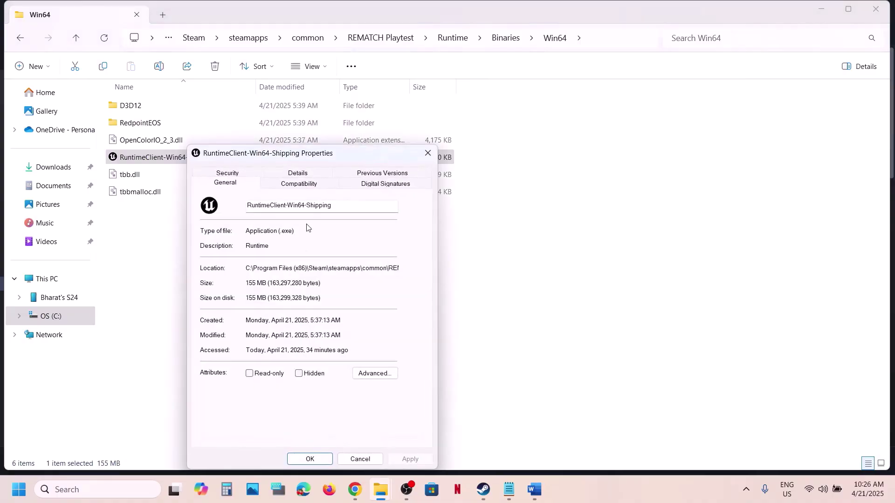
left_click(290, 186)
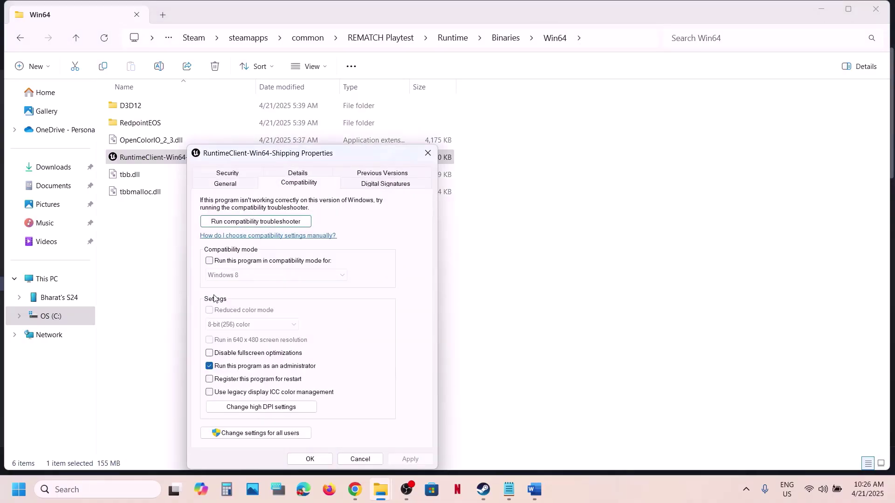
left_click(210, 261)
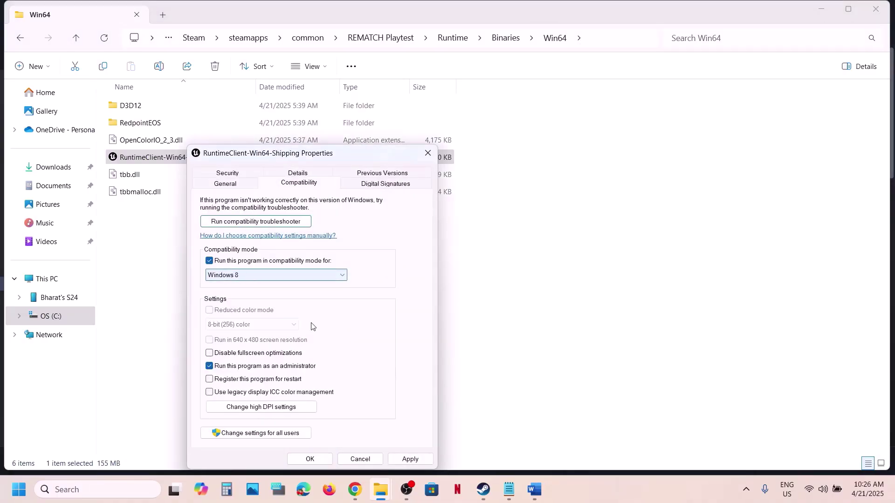
left_click(419, 461)
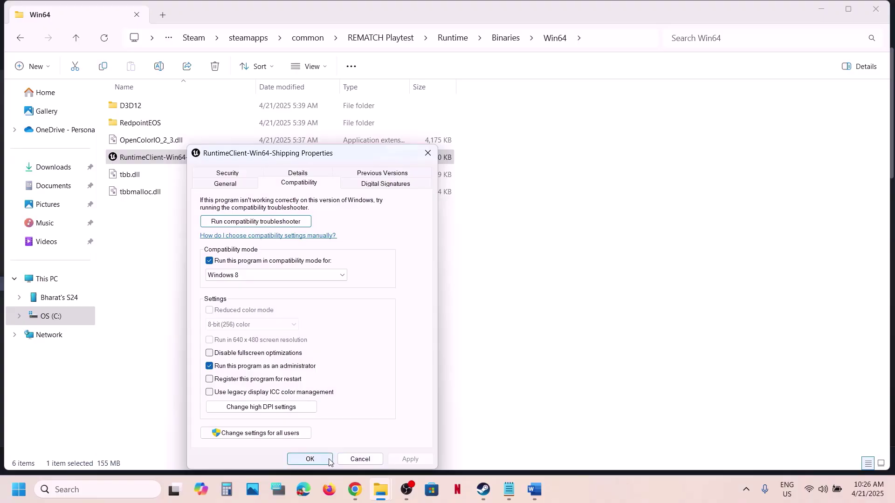
left_click(288, 276)
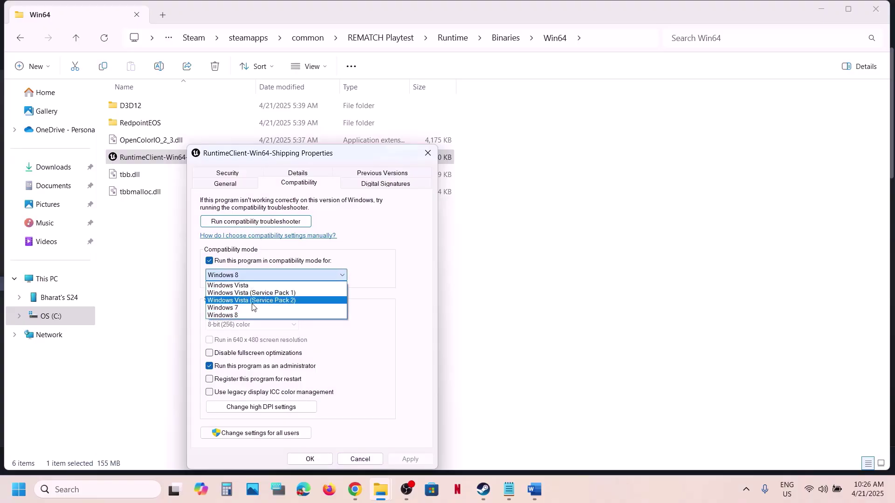
left_click(252, 308)
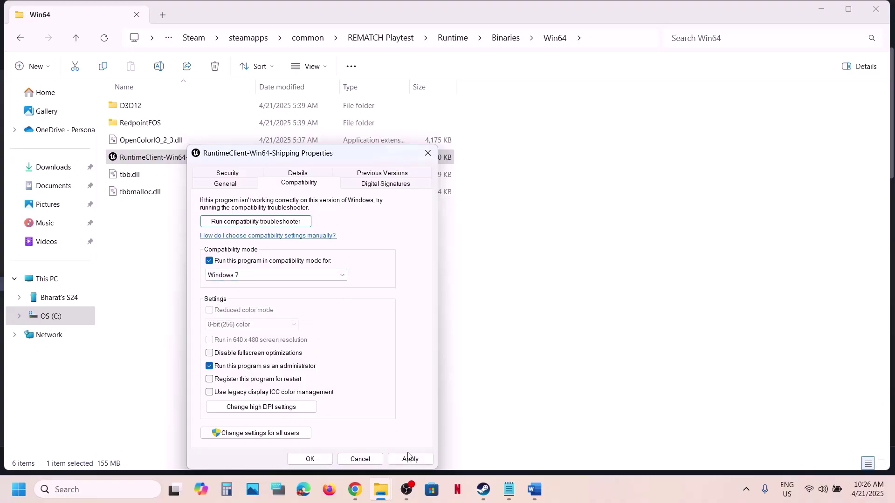
left_click(409, 458)
left_click(410, 459)
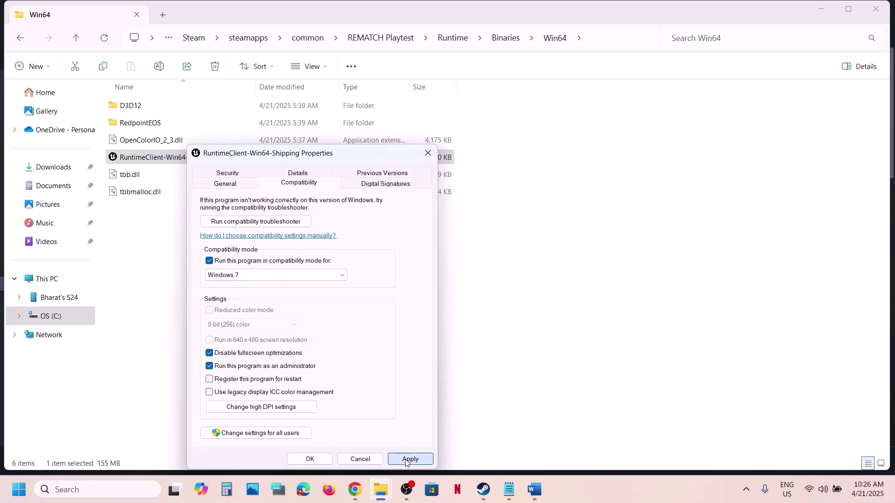
left_click(315, 462)
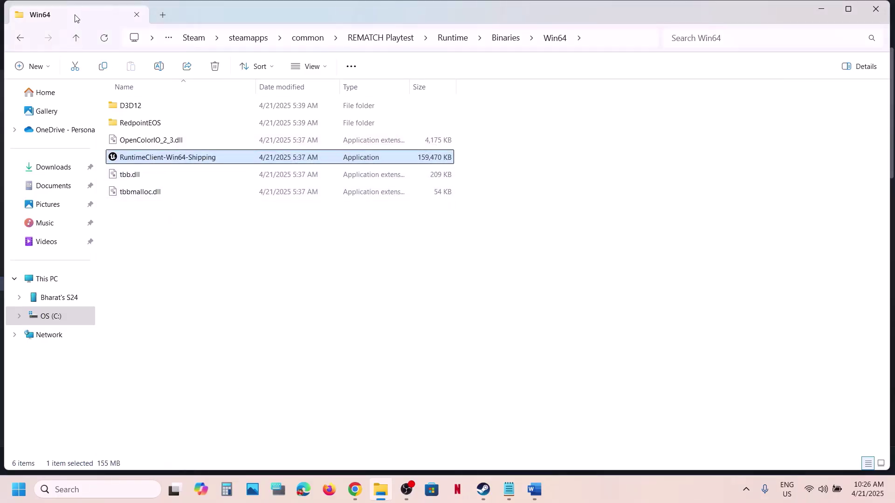
Step: Go up to REMATCH Playtest and back down into Runtime\Binaries\Win64
left_click(76, 39)
left_click(76, 40)
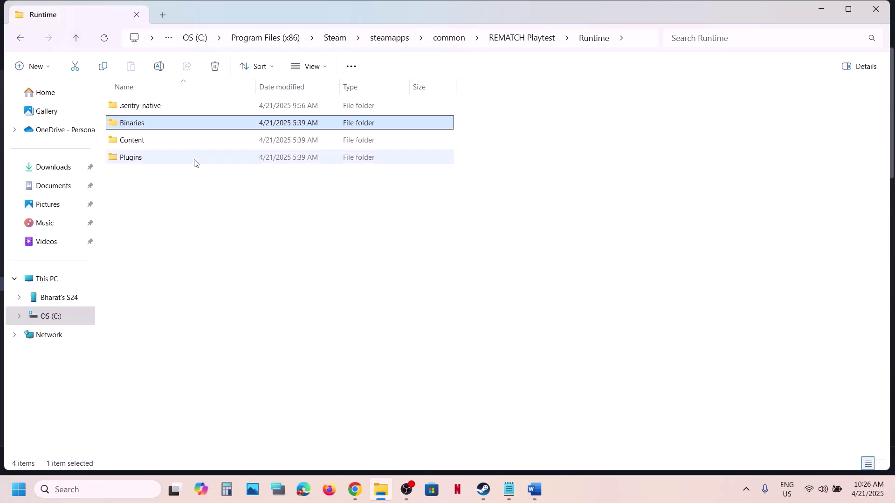
left_click(83, 37)
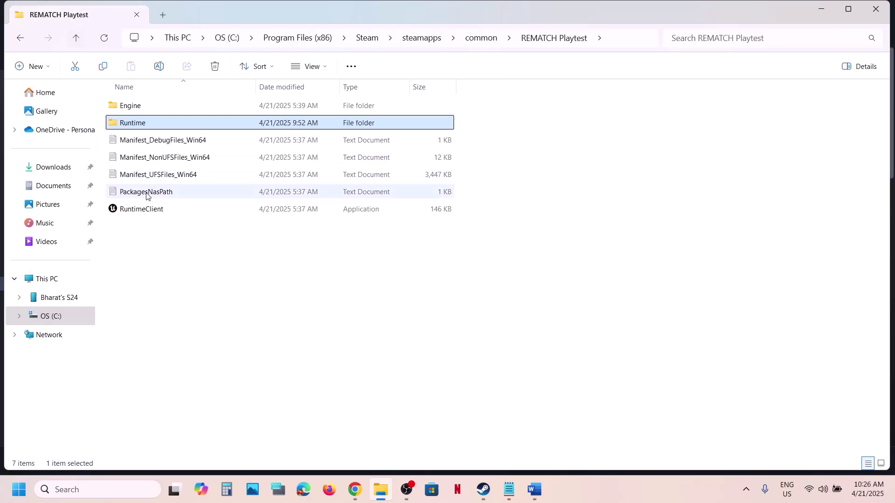
double_click(132, 128)
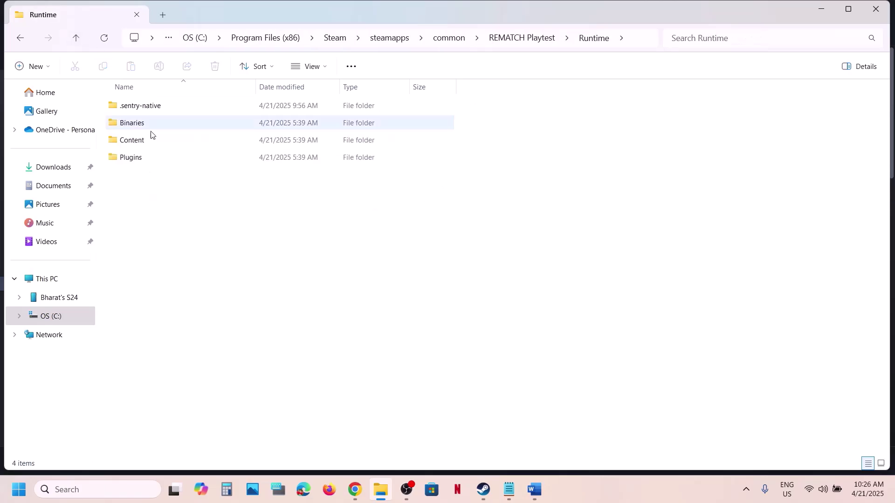
double_click(133, 123)
double_click(151, 110)
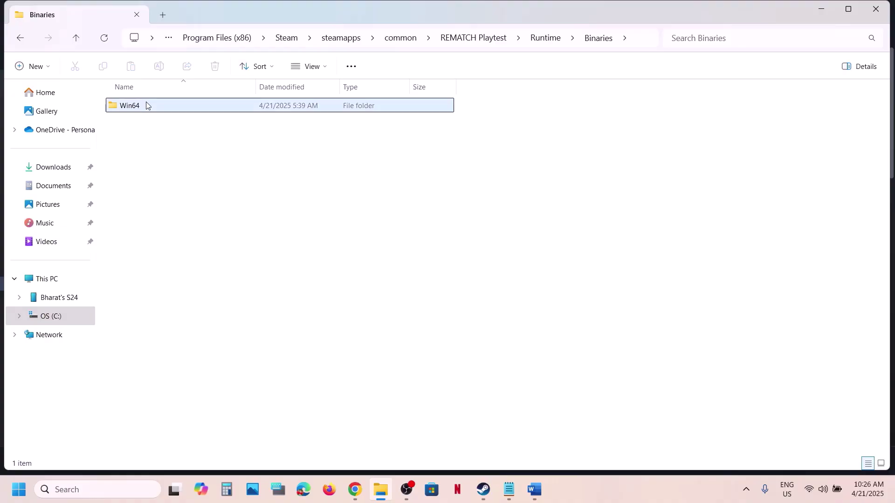
Step: Untick compatibility mode and Run as administrator for RuntimeClient-Win64-Shipping, and apply
left_click(162, 156)
right_click(163, 156)
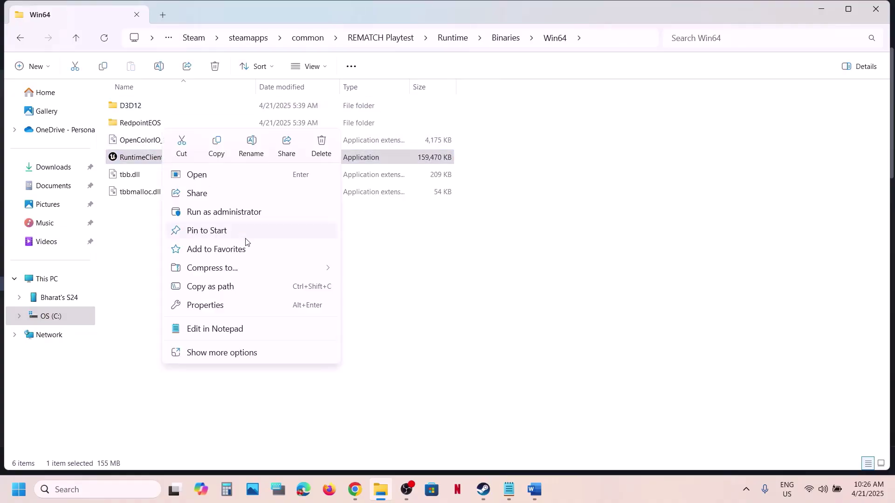
left_click(226, 304)
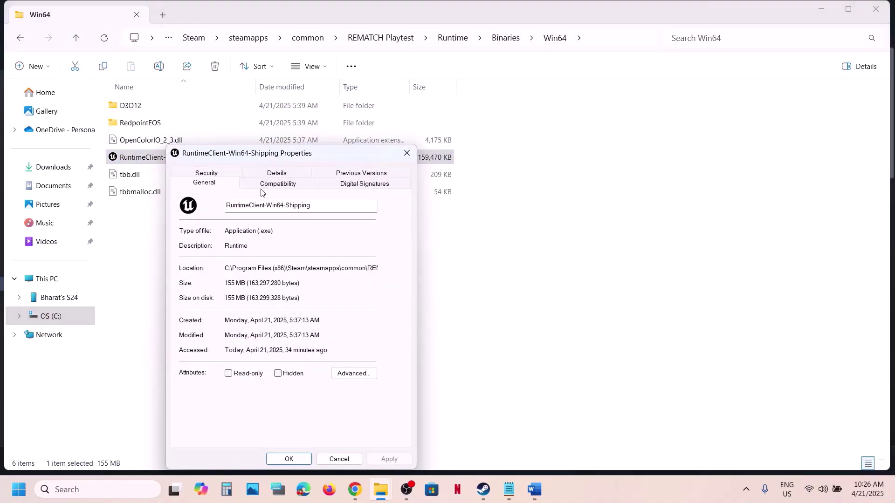
left_click(261, 185)
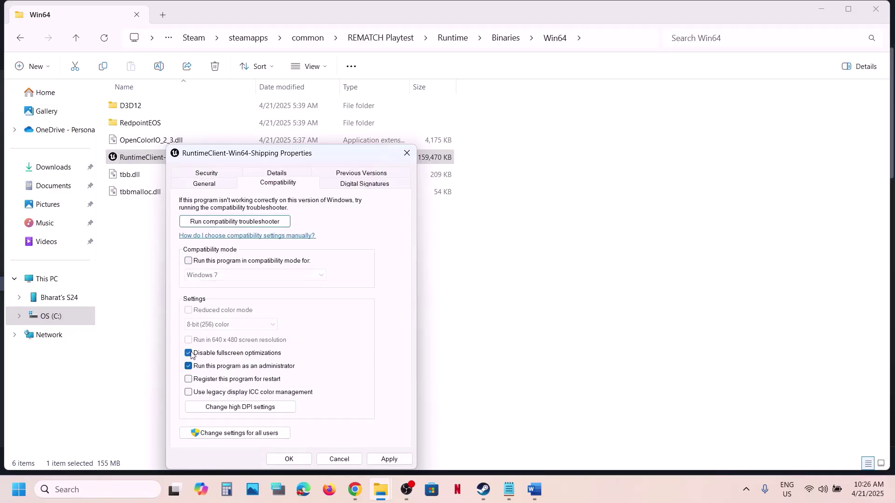
left_click(390, 459)
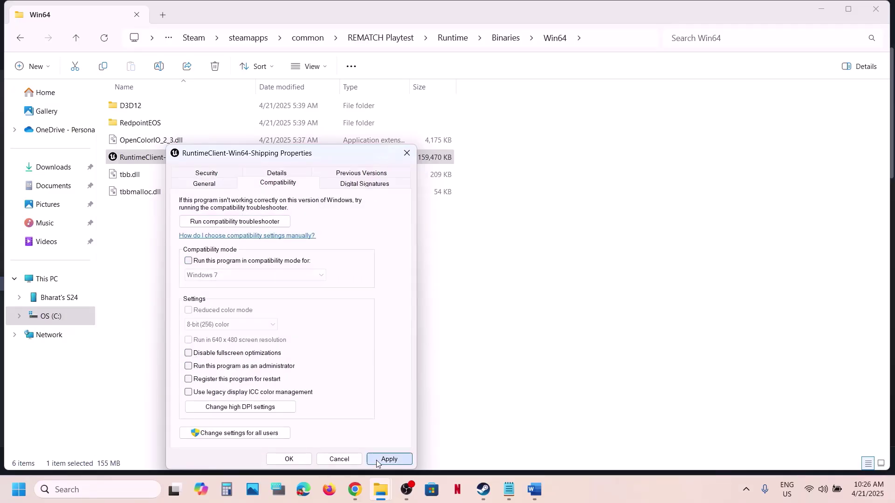
left_click(289, 459)
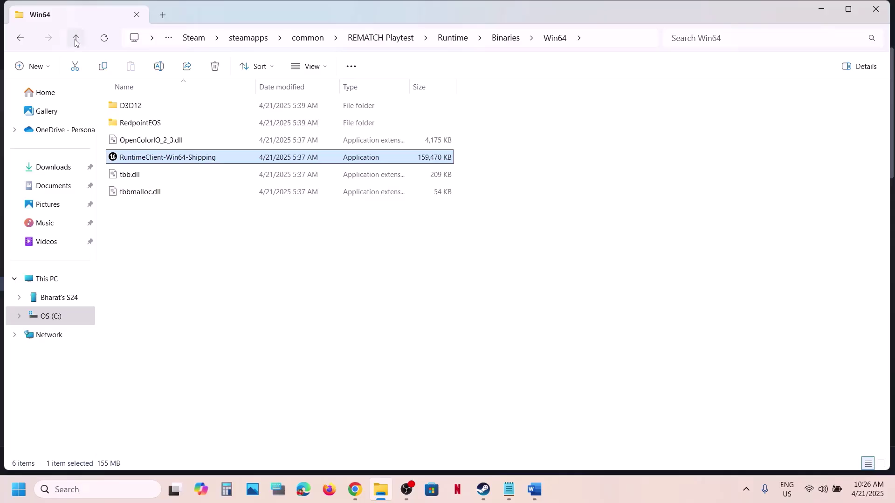
Step: Return to the REMATCH Playtest folder and bring the Word fix-steps document forward
left_click(76, 39)
left_click(76, 39)
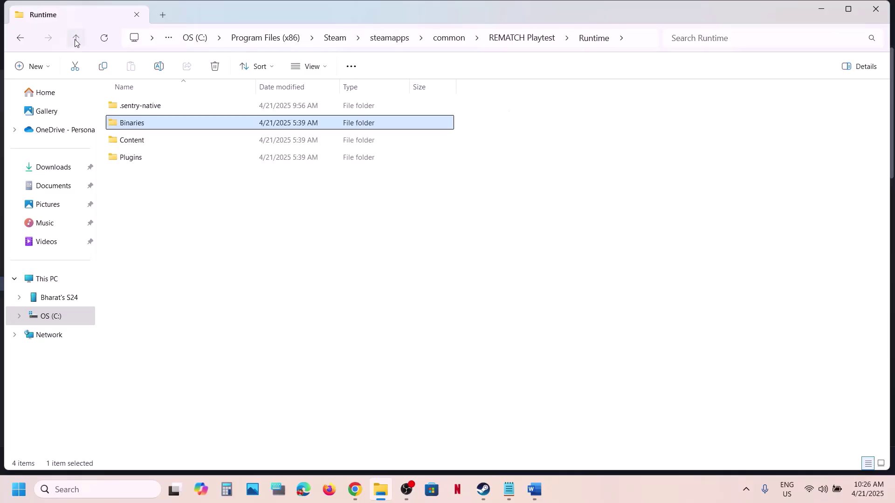
left_click(76, 39)
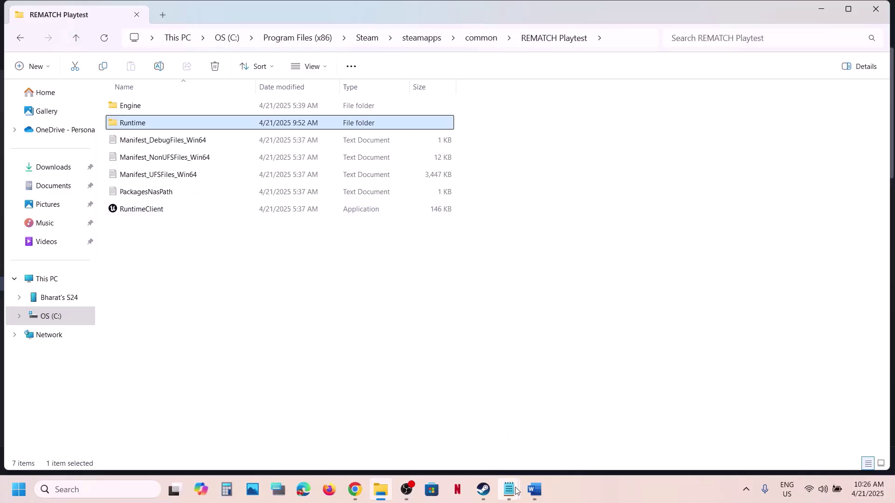
left_click(534, 490)
Step: Select Step 6's Windows Security instruction in Word, then switch to Steam's REMATCH page
scroll(361, 286, "down", 5)
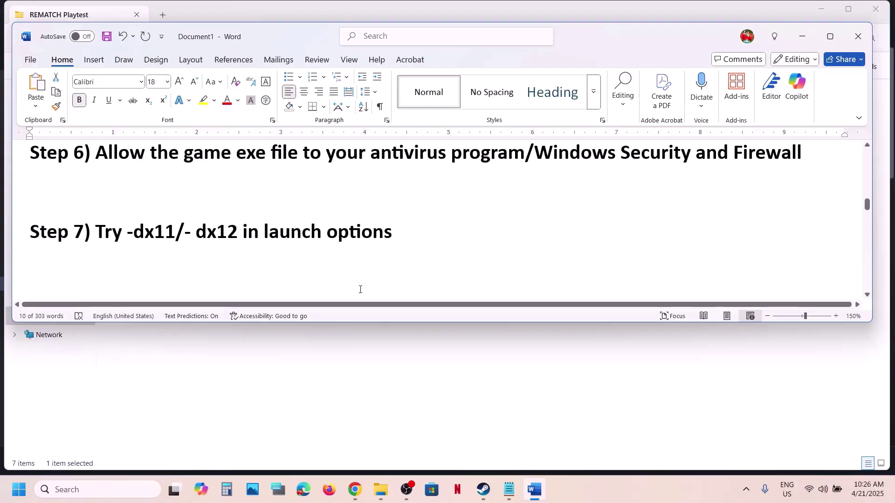
scroll(360, 289, "up", 3)
left_click_drag(96, 228, 524, 233)
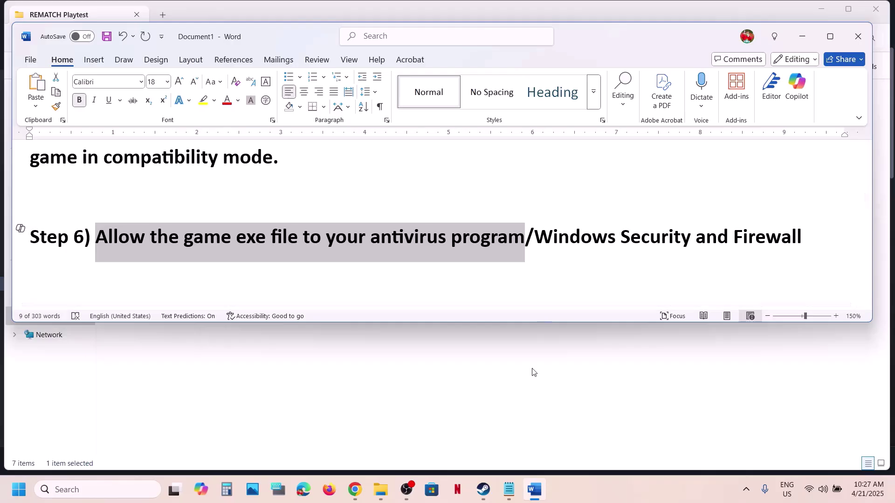
left_click(484, 489)
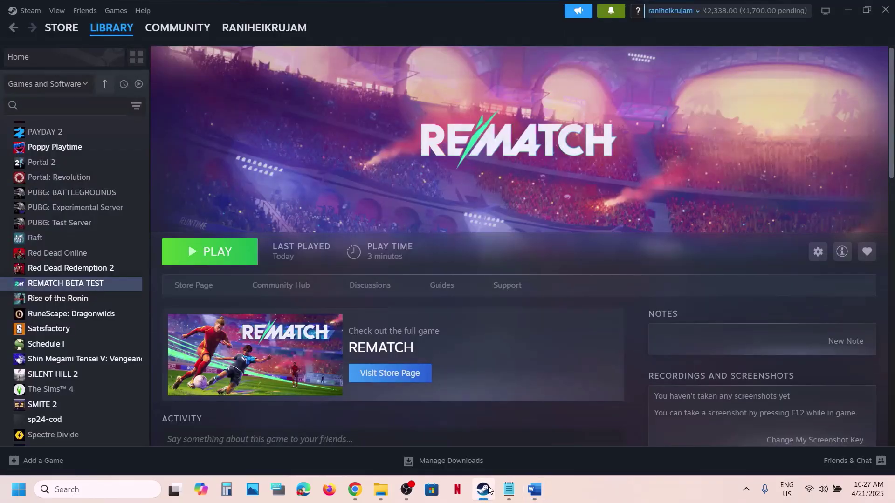
Step: Reach Windows Security's Allow an app through Controlled folder access page from Settings
key("super+i")
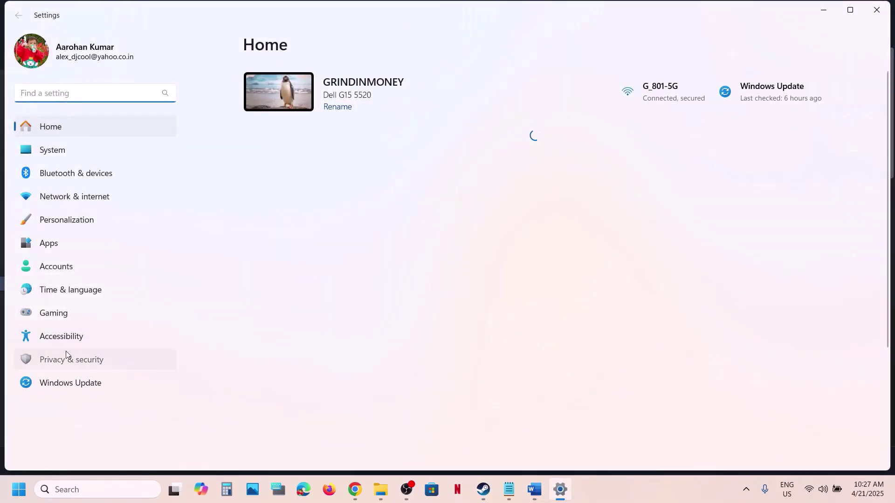
left_click(67, 358)
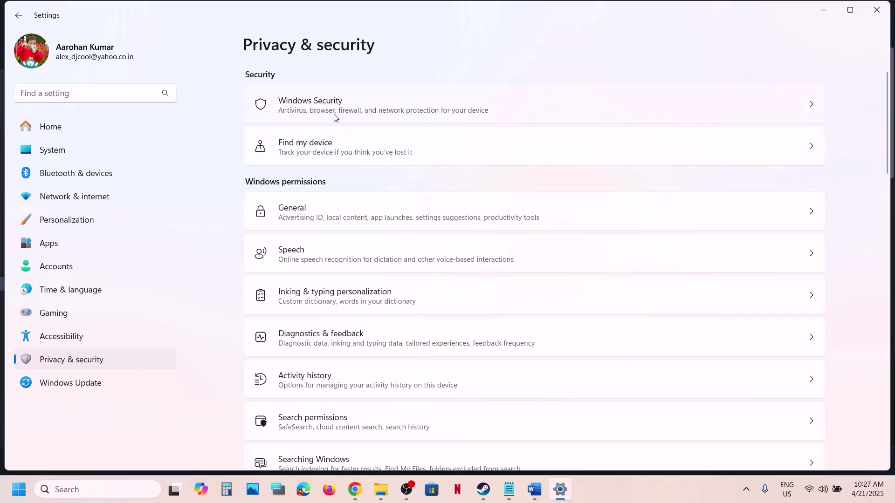
left_click(334, 117)
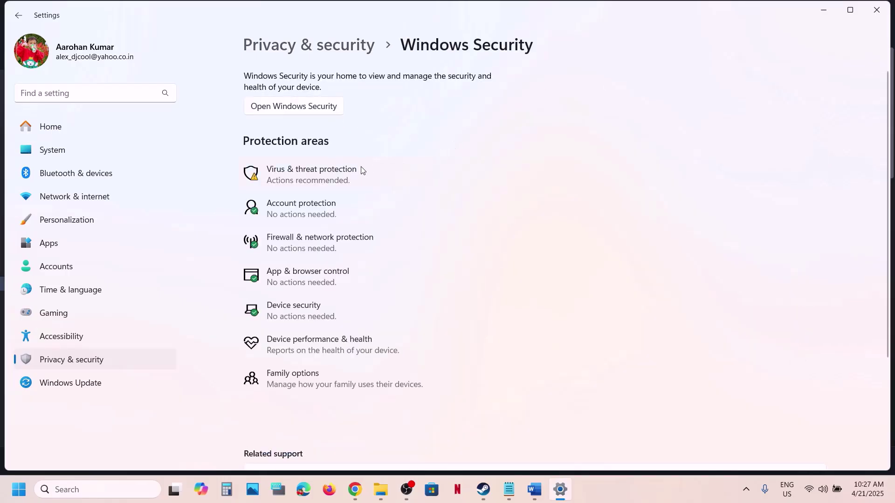
left_click(319, 180)
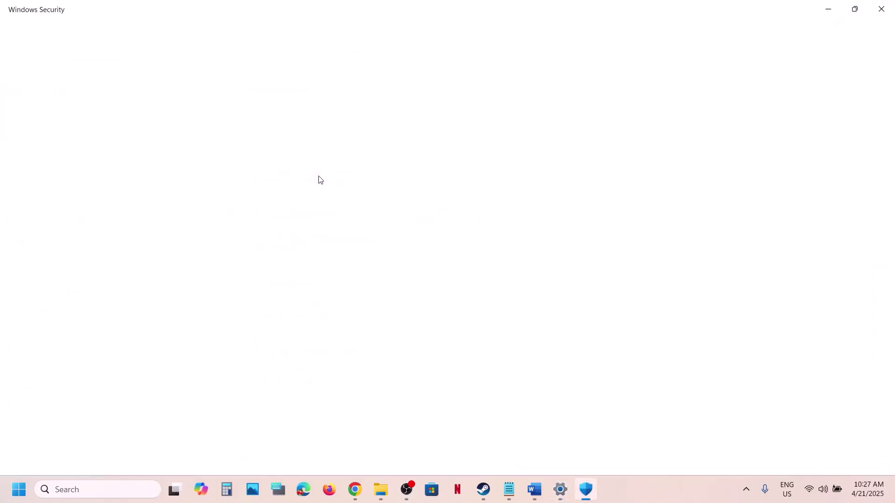
scroll(318, 180, "down", 3)
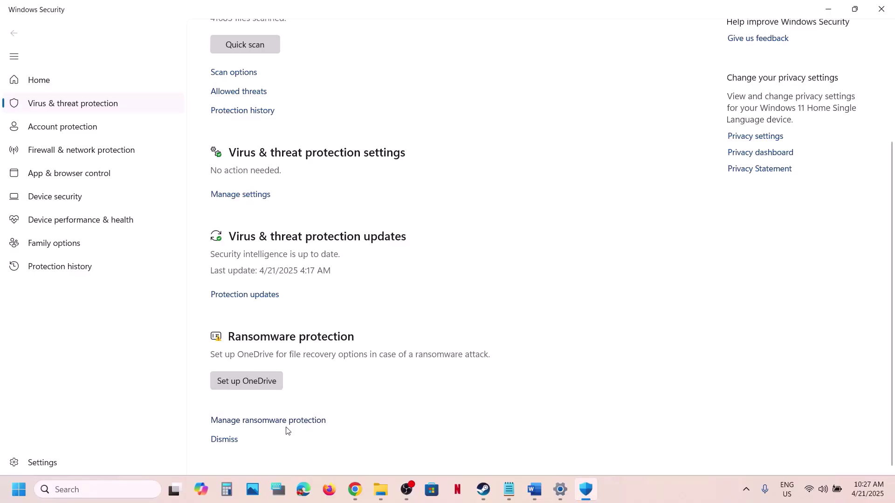
left_click(283, 422)
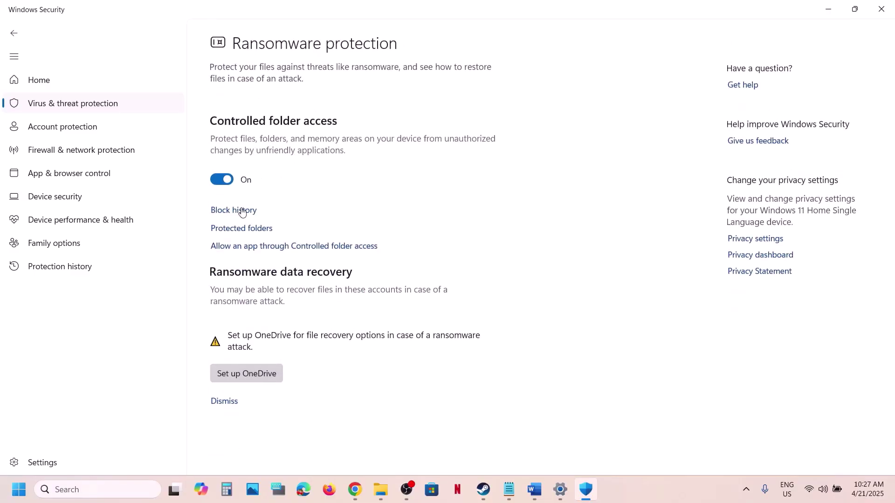
left_click(301, 247)
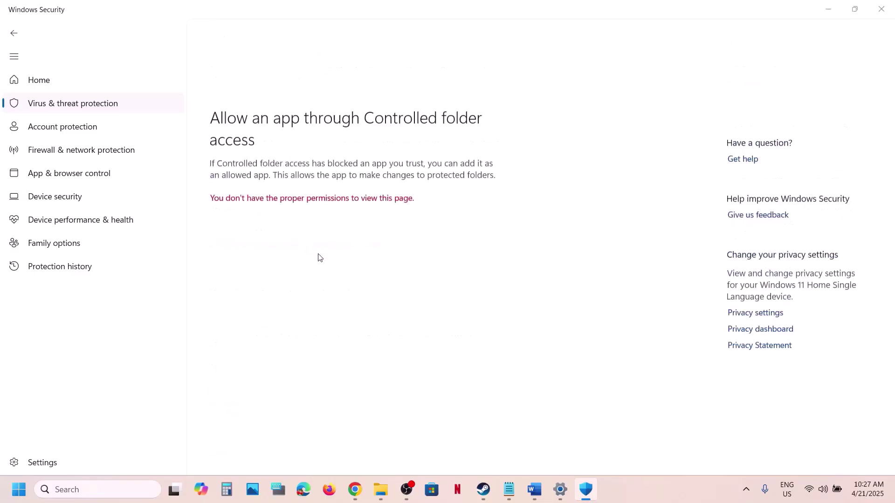
scroll(303, 163, "down", 4)
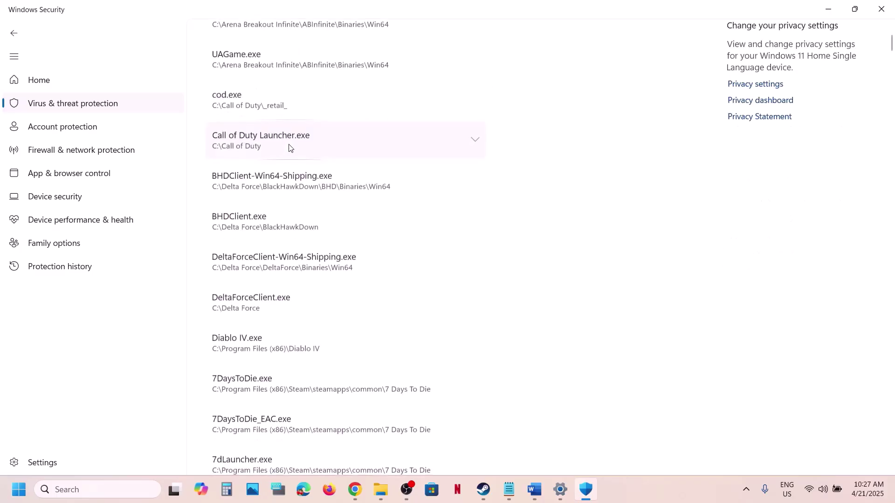
scroll(286, 136, "up", 3)
Step: Add RuntimeClient-Win64-Shipping from Runtime\Binaries\Win64 as an allowed app
left_click(268, 130)
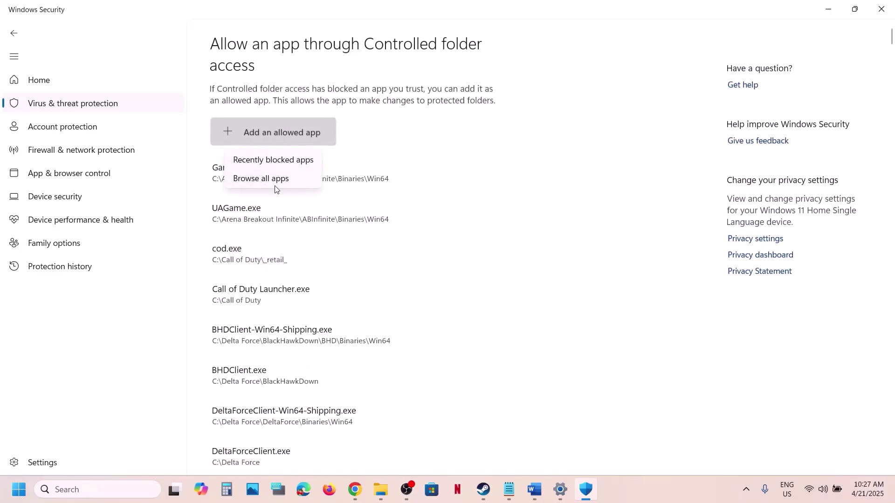
left_click(274, 179)
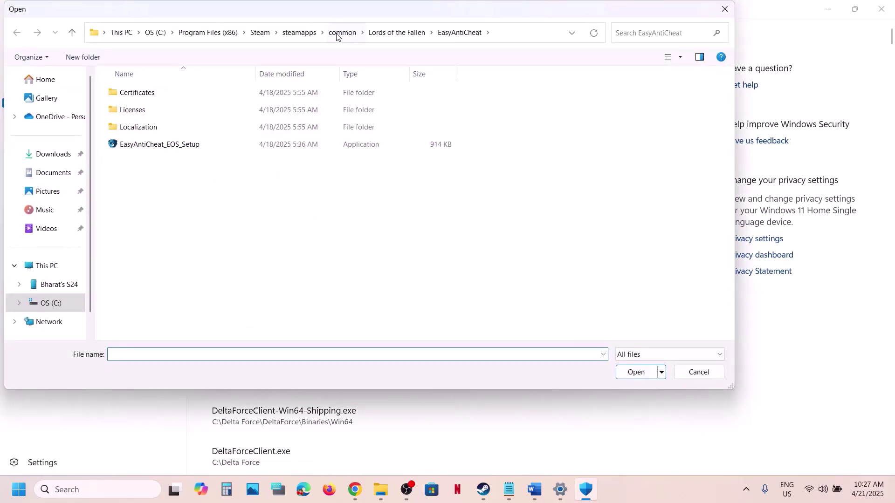
left_click(337, 33)
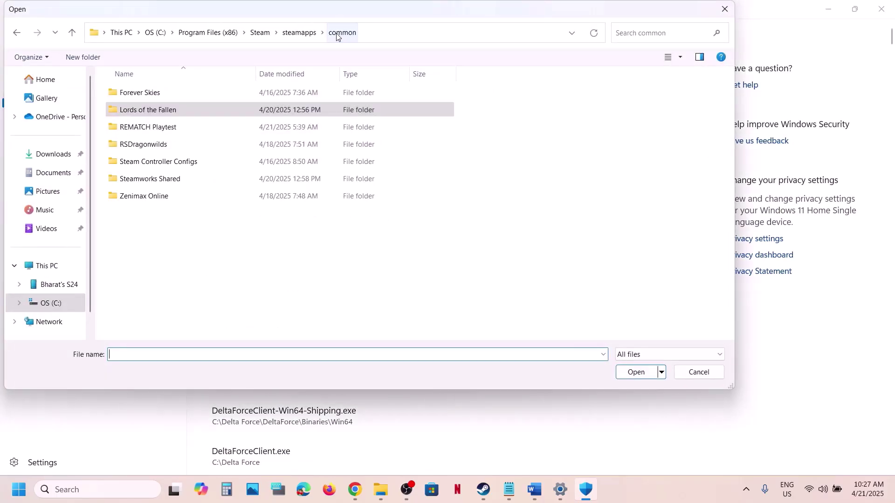
double_click(163, 128)
left_click(164, 127)
left_click(147, 110)
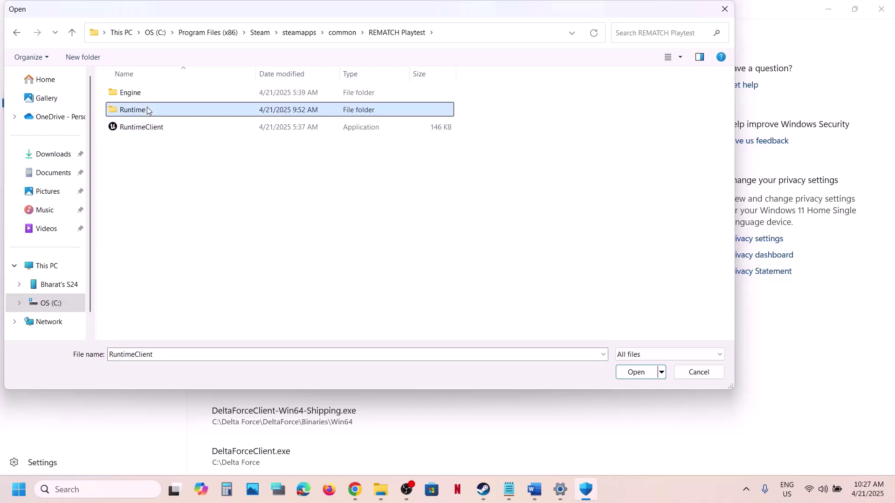
double_click(147, 110)
double_click(143, 112)
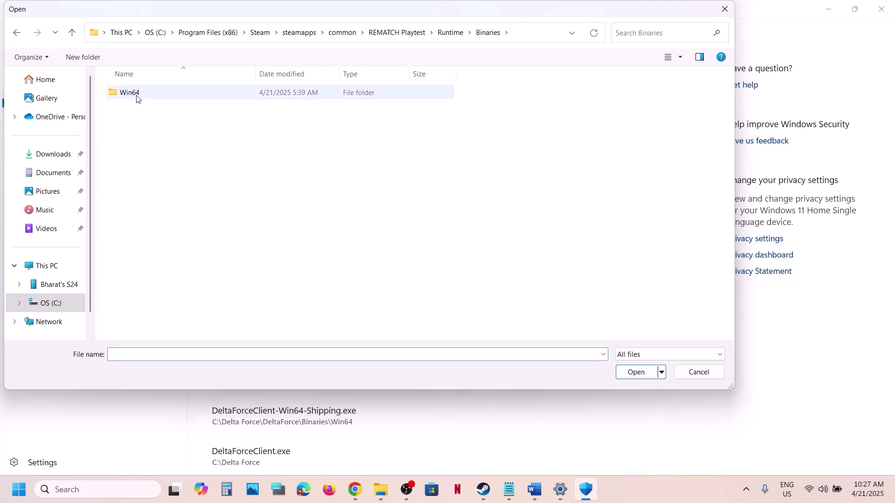
double_click(136, 98)
left_click(155, 126)
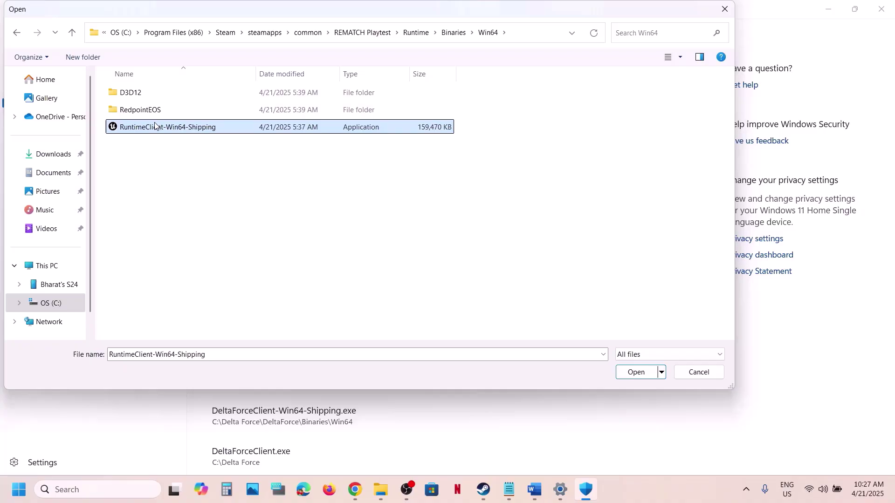
left_click(630, 374)
Step: Add RuntimeClient from the REMATCH Playtest folder as an allowed app
left_click(295, 135)
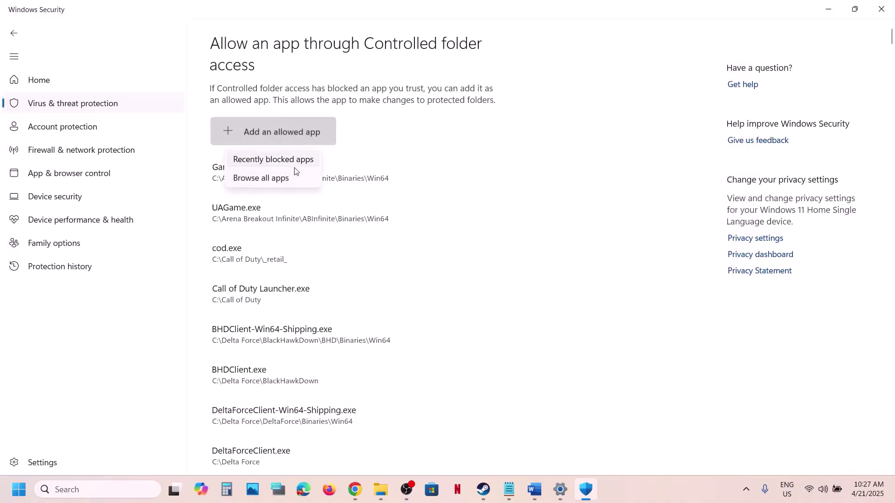
left_click(280, 178)
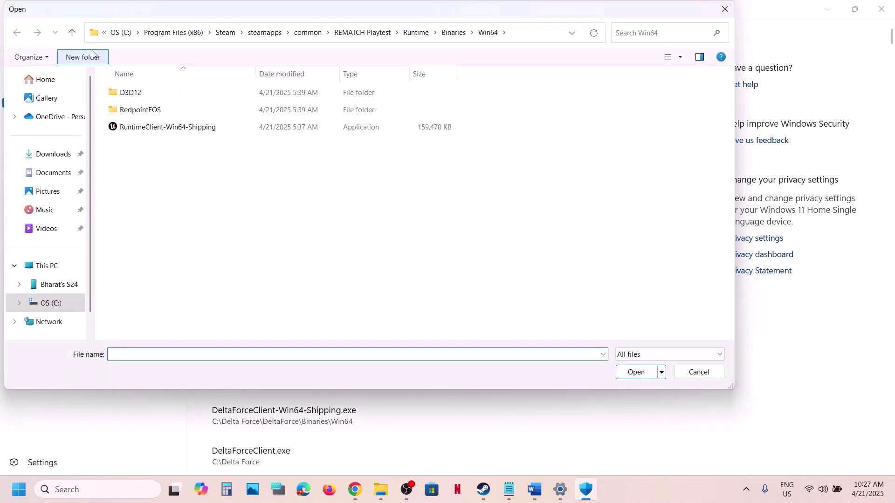
double_click(71, 34)
left_click(72, 34)
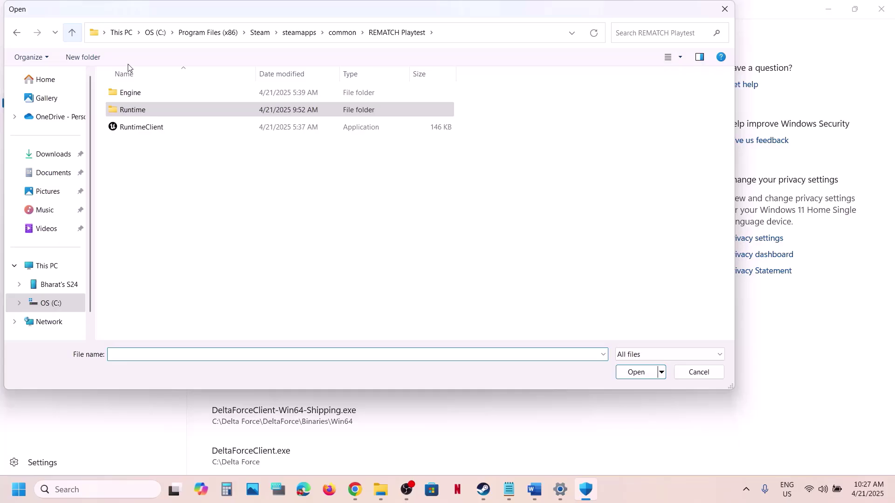
left_click(125, 129)
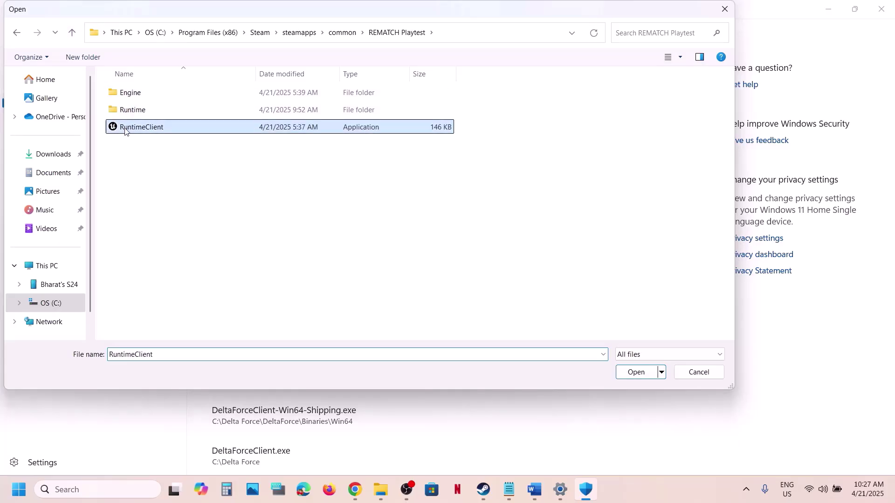
left_click(630, 379)
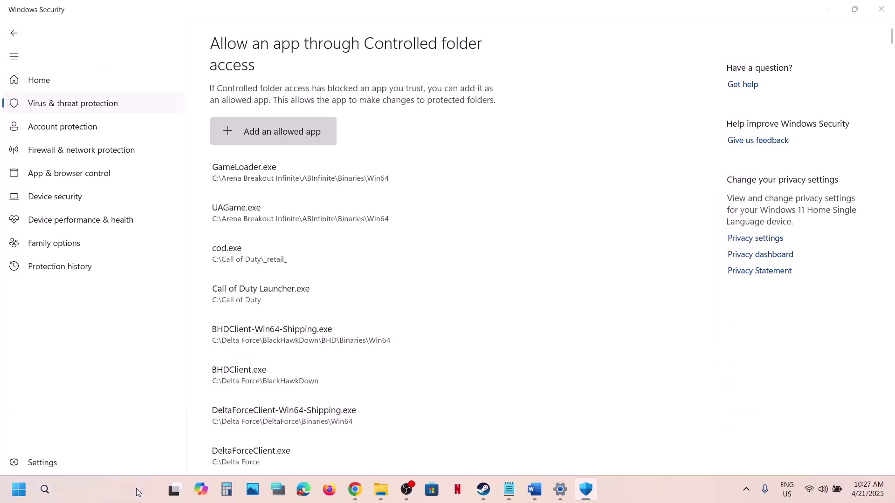
left_click(136, 488)
Step: Open Windows Defender Firewall's allowed apps list in Control Panel and unlock it for editing
type("control")
key("Return")
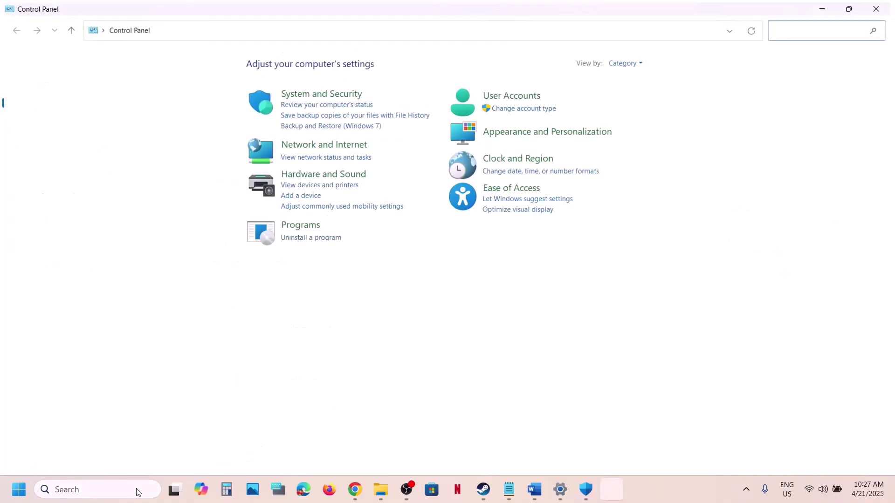
left_click(341, 93)
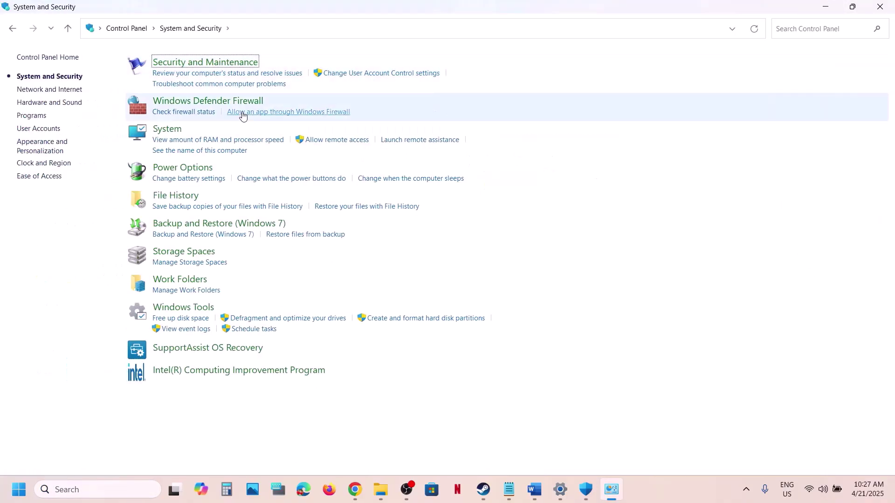
left_click(196, 106)
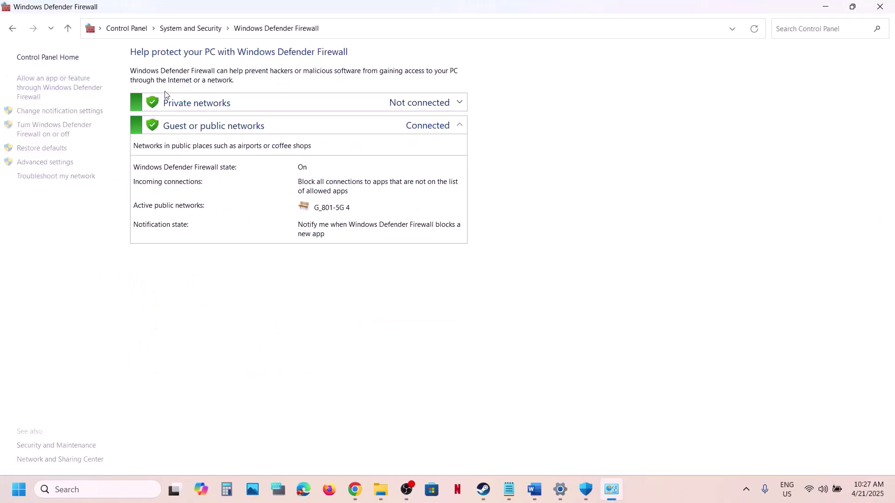
left_click(45, 84)
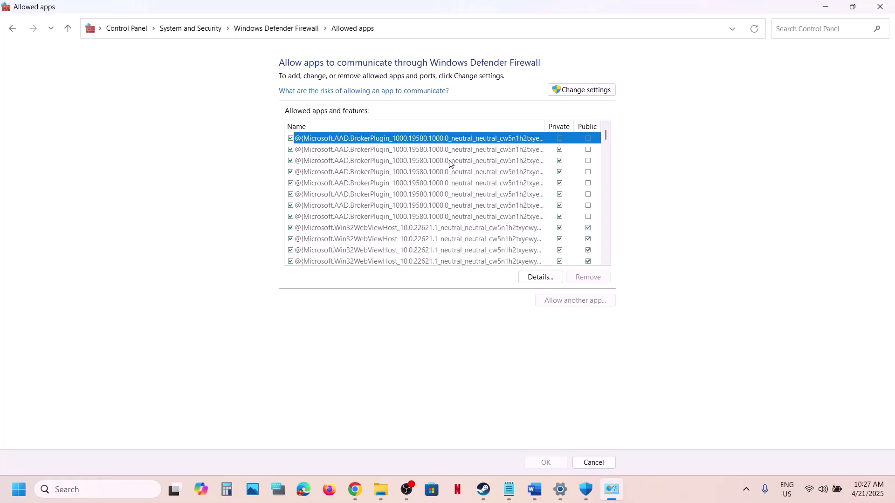
left_click(583, 90)
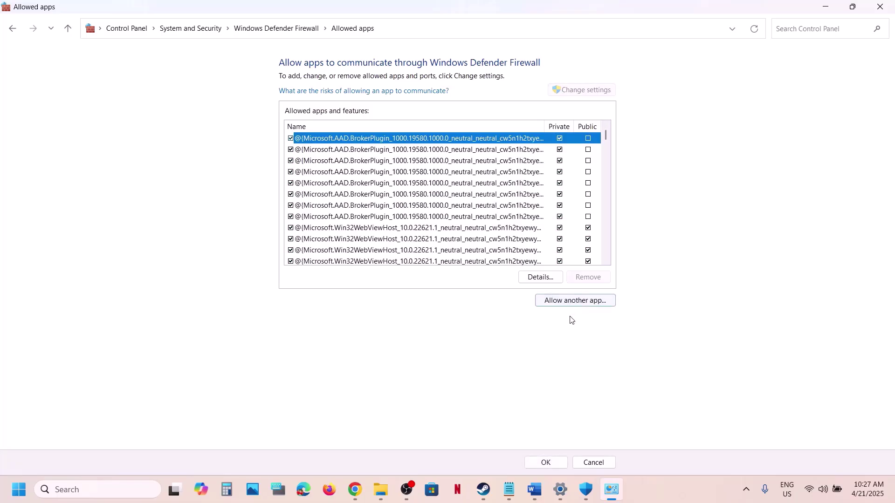
Step: Add RuntimeClient as a firewall exception, dismissing the already-in-list message
left_click(566, 300)
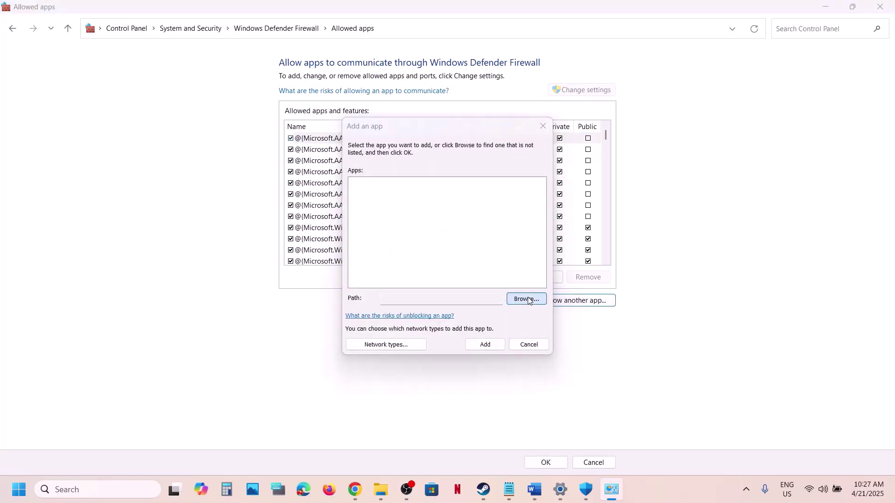
left_click(529, 300)
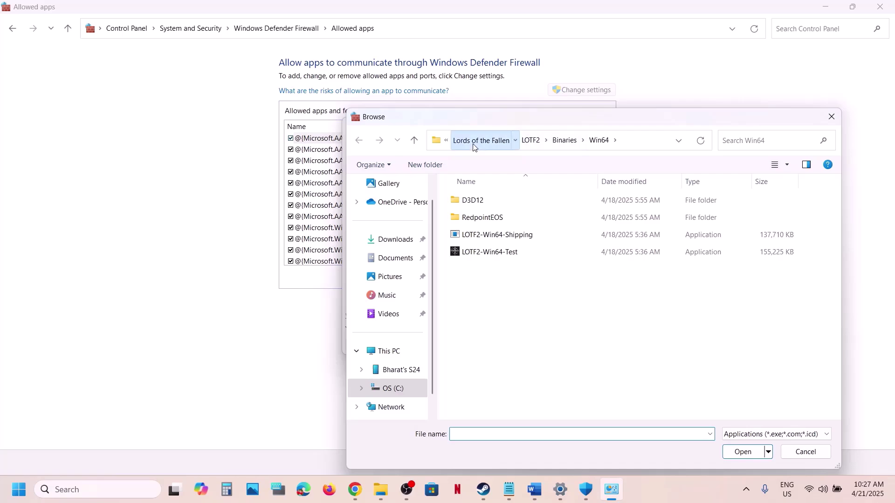
left_click(506, 143)
left_click(538, 146)
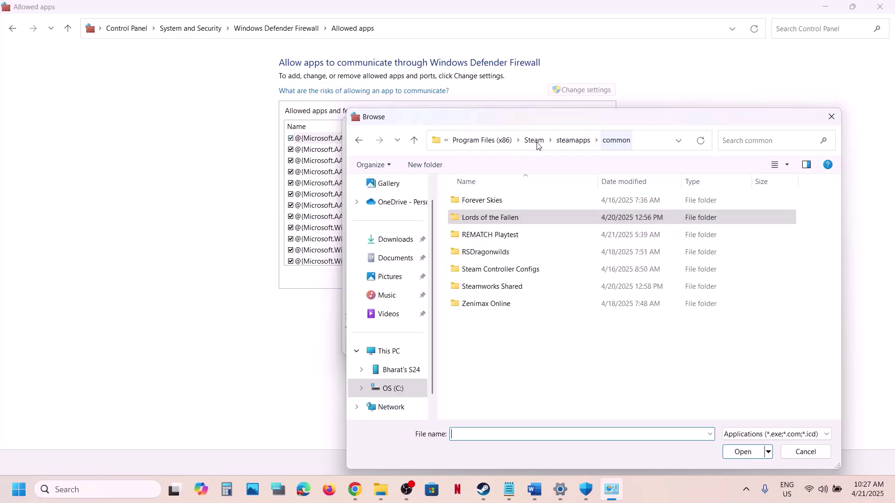
double_click(482, 234)
left_click(486, 238)
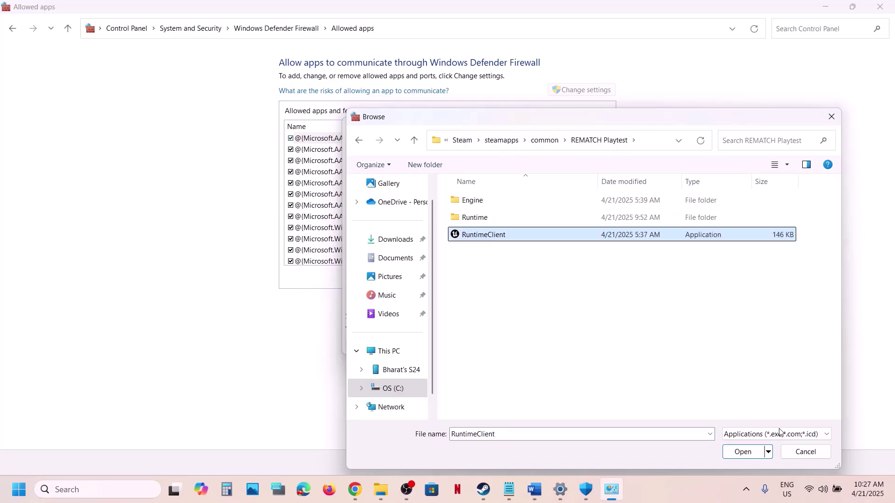
left_click(743, 452)
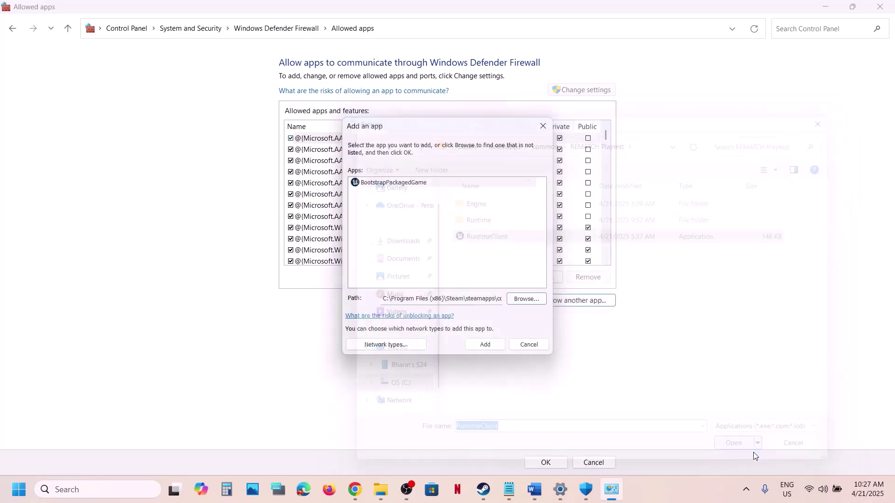
left_click(485, 345)
left_click(528, 286)
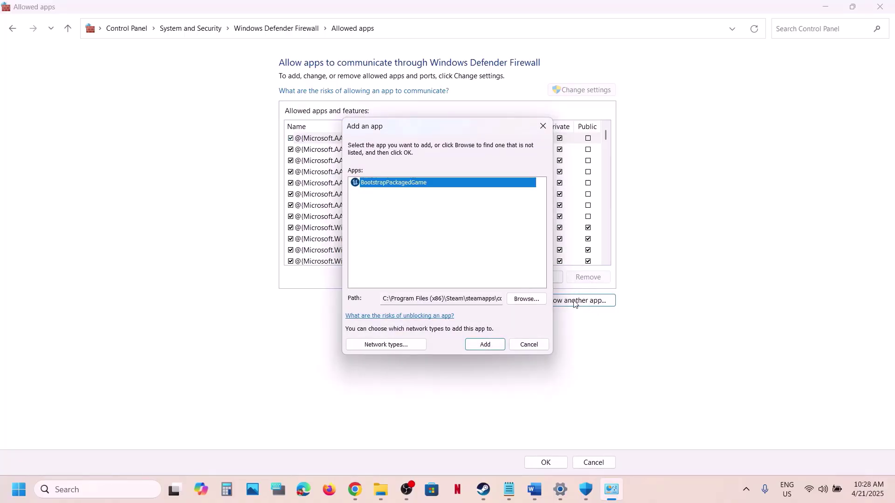
Step: Add RuntimeClient-Win64-Shipping, which is already listed as Runtime, then close the add-app window
left_click(525, 298)
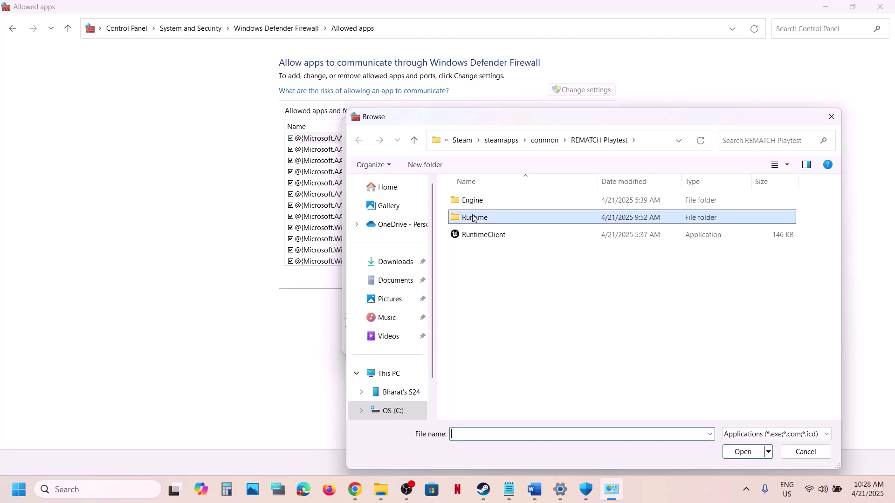
double_click(478, 217)
left_click(474, 216)
double_click(474, 216)
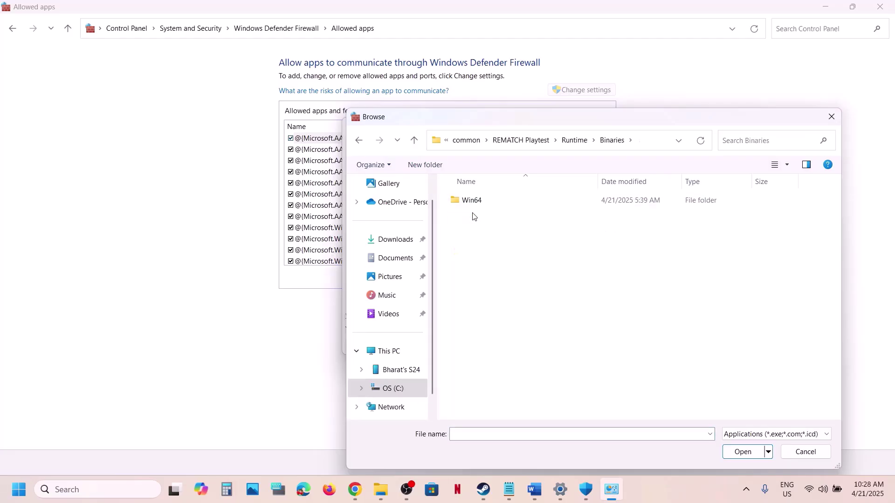
double_click(472, 204)
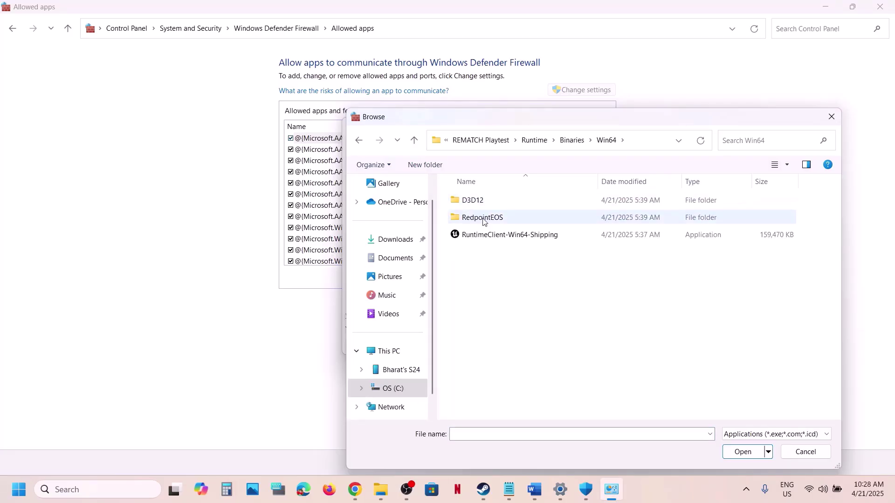
left_click(484, 235)
left_click(742, 452)
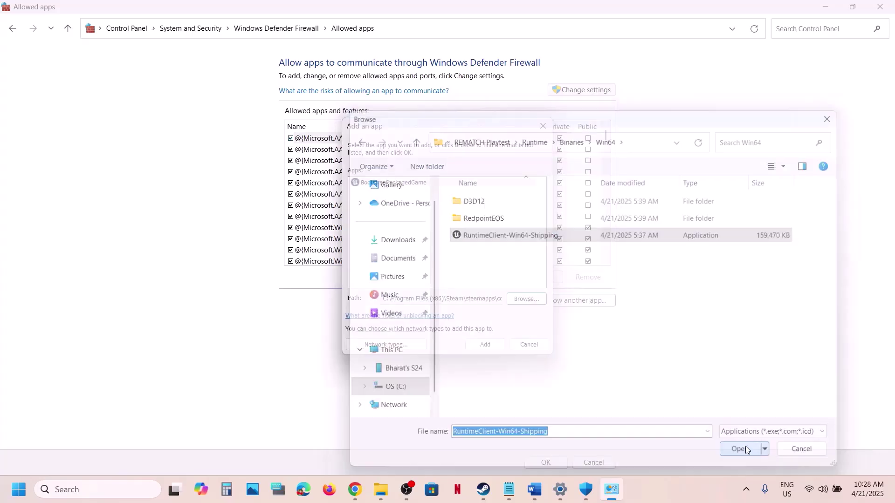
left_click(489, 346)
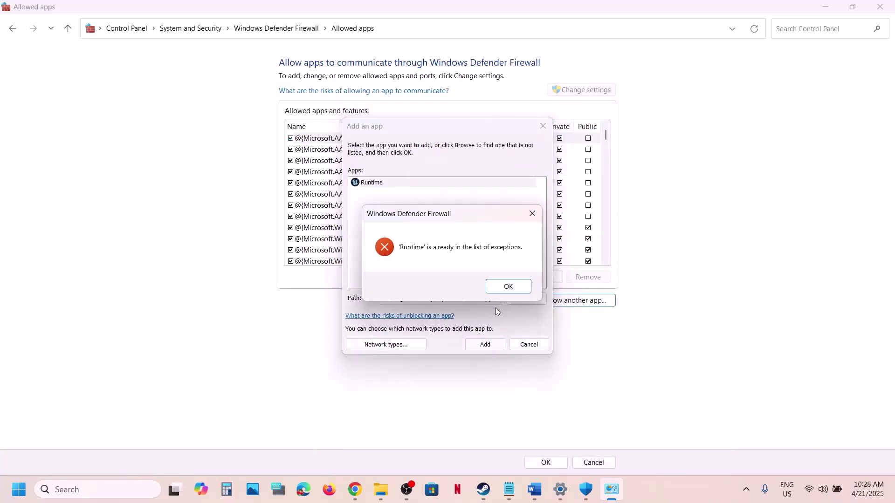
left_click(508, 286)
left_click(544, 127)
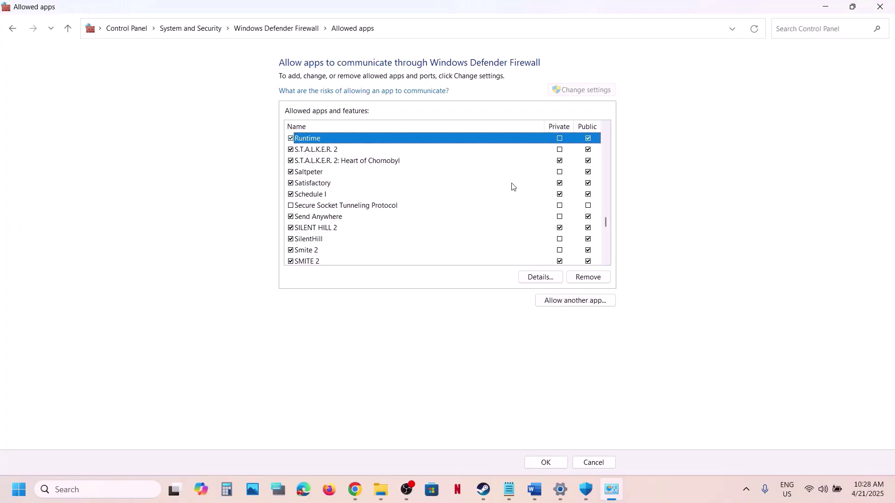
Step: Close the firewall and Windows Security windows, check the notes, and return to Steam
left_click(884, 10)
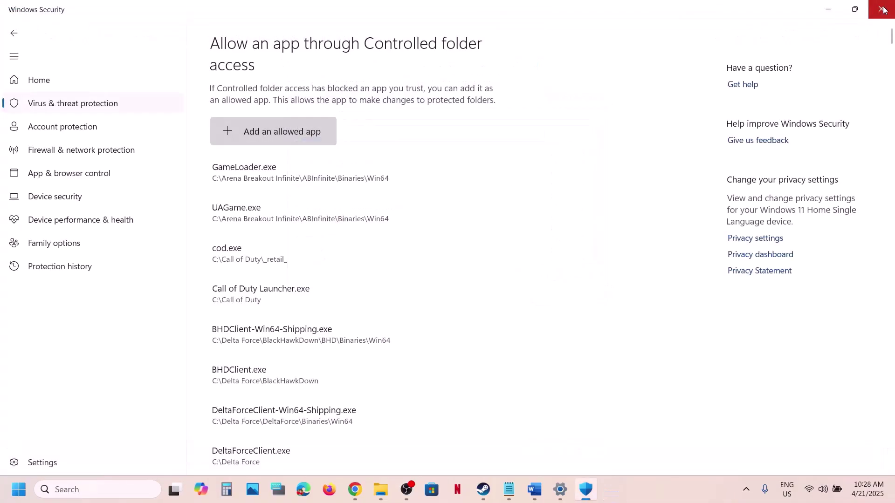
left_click(884, 9)
left_click(884, 10)
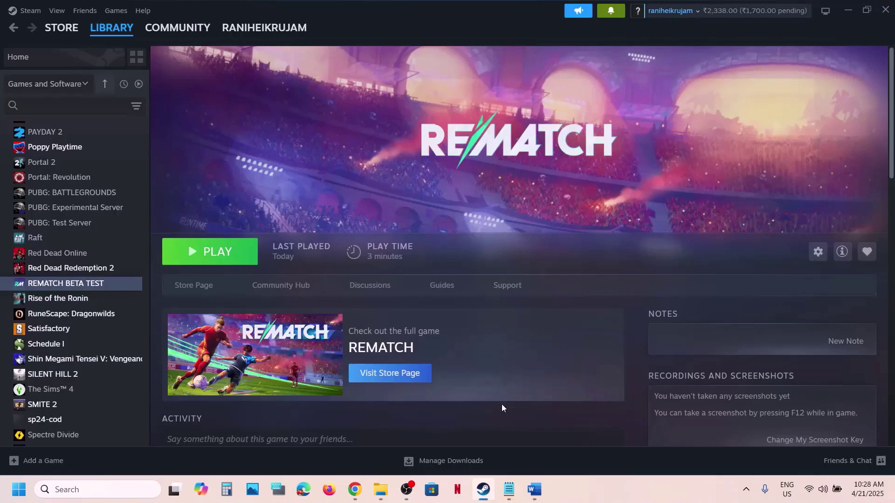
left_click(535, 489)
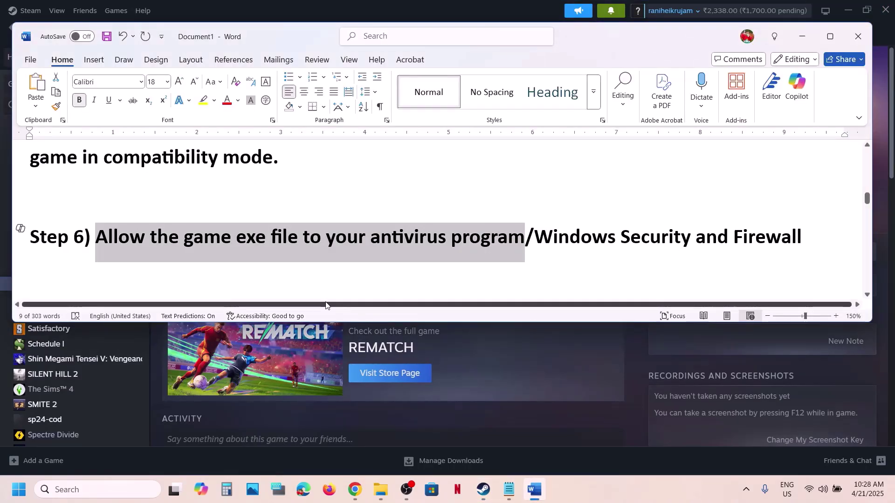
scroll(329, 234, "down", 3)
scroll(329, 233, "up", 1)
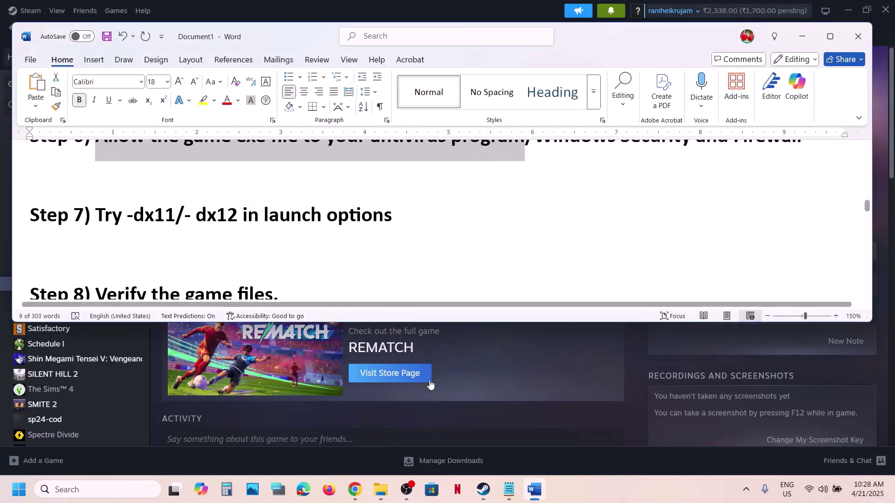
left_click(464, 386)
Step: Set REMATCH BETA TEST's launch options to -dx11
right_click(85, 286)
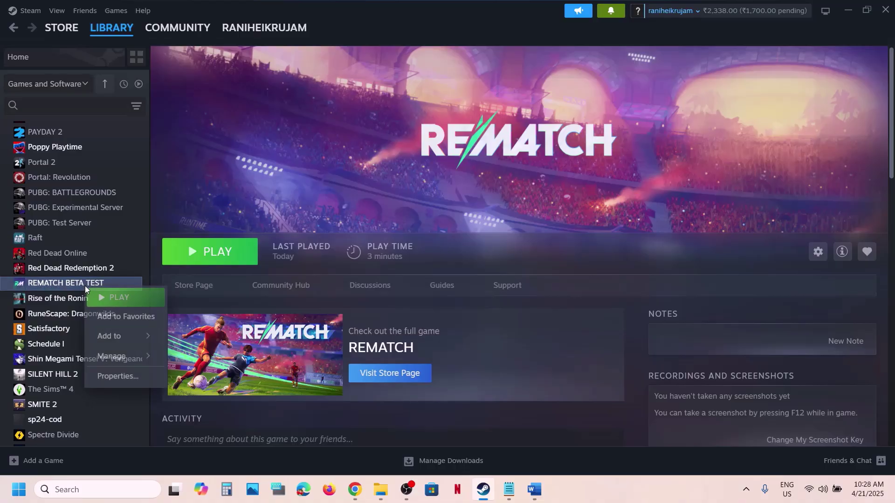
left_click(118, 373)
left_click(347, 209)
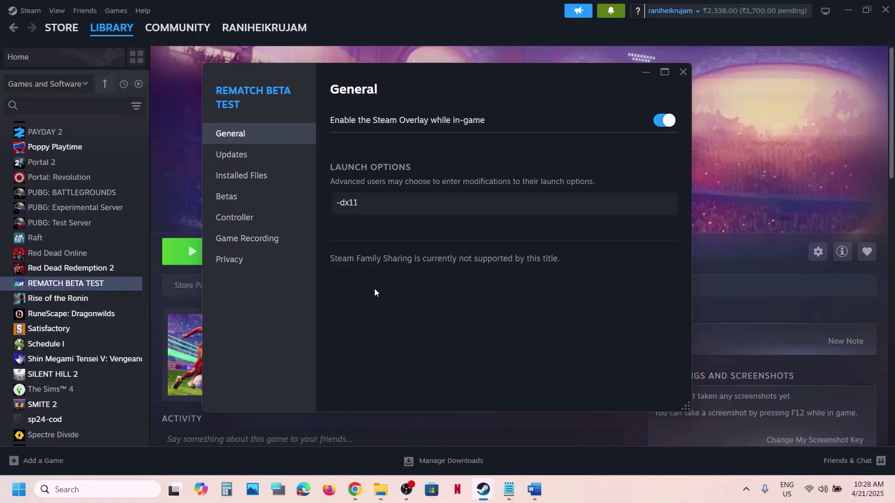
left_click(683, 72)
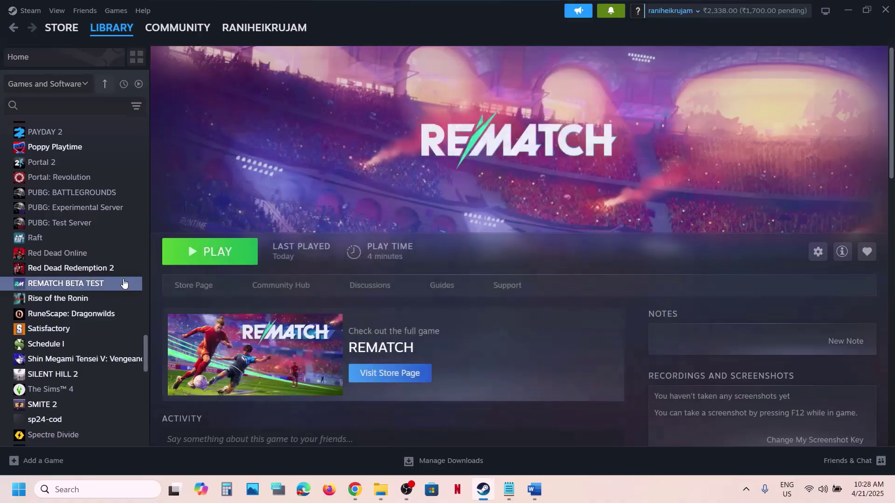
Step: Change the launch options to -dx12, then clear them and close Properties
right_click(119, 283)
left_click(147, 367)
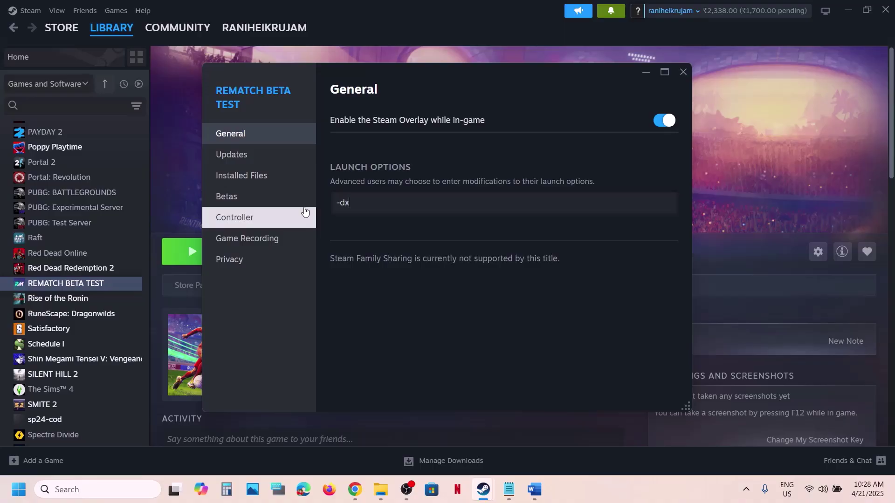
left_click(407, 312)
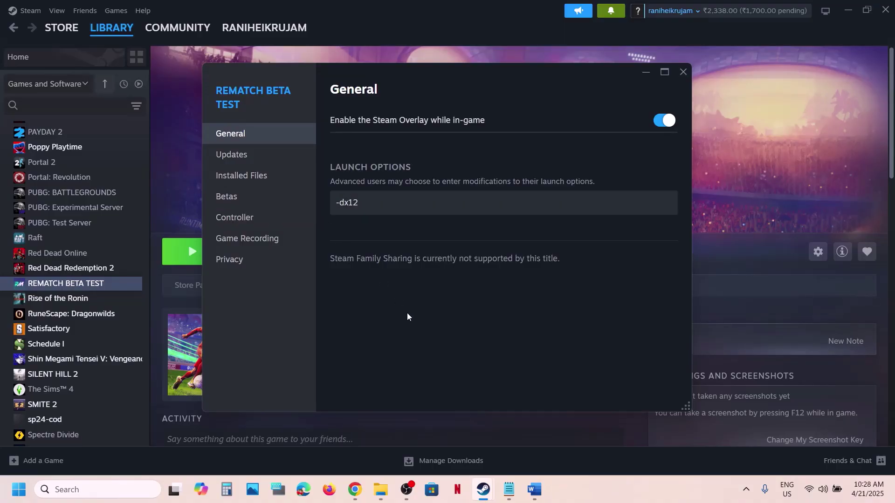
left_click(401, 201)
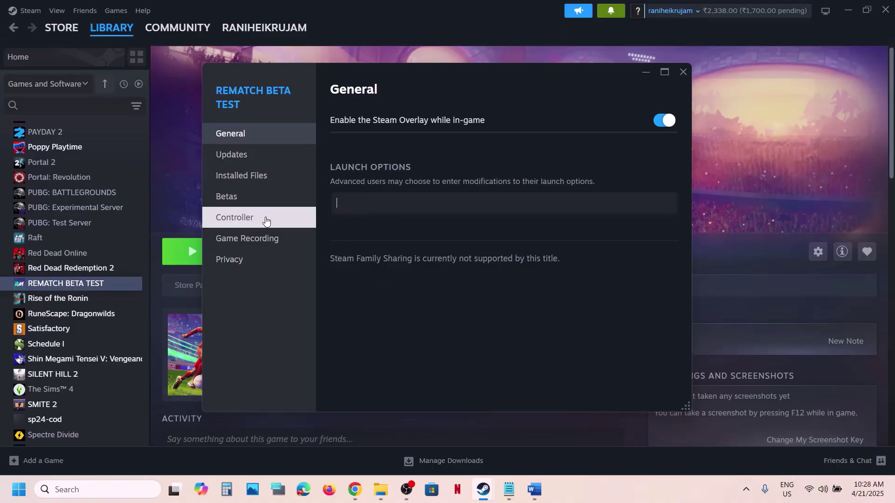
left_click(497, 262)
left_click(685, 71)
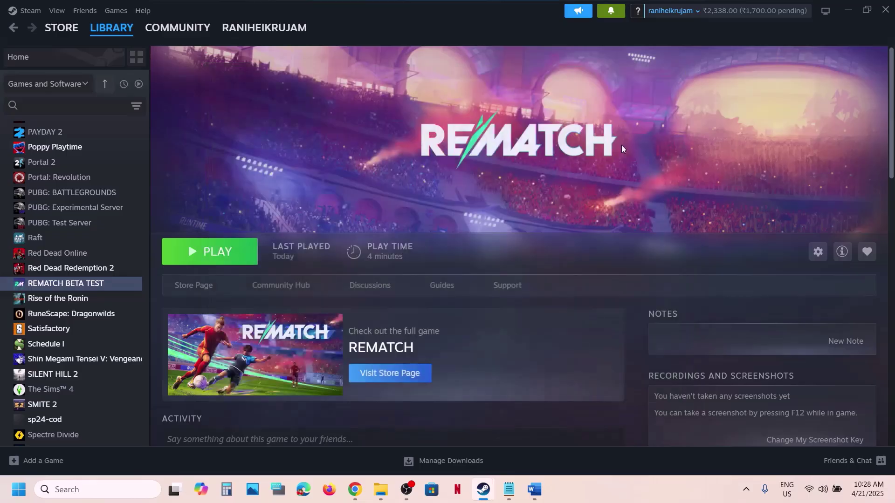
left_click(536, 490)
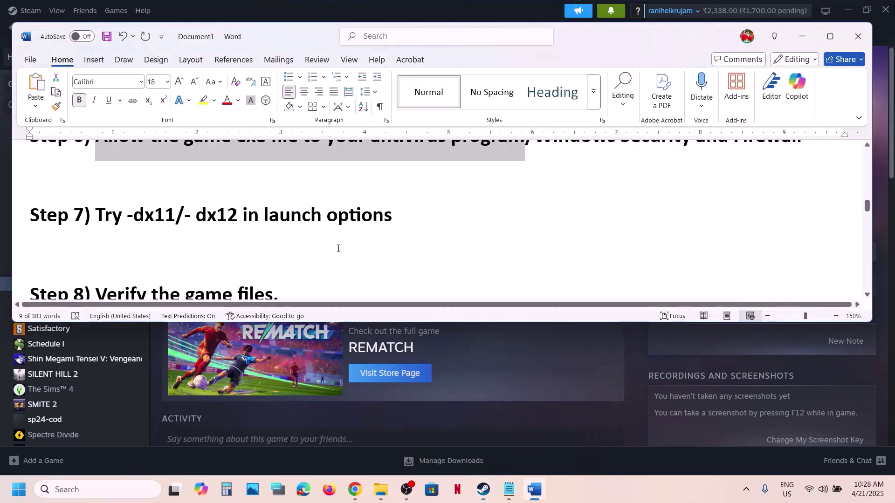
scroll(339, 248, "down", 1)
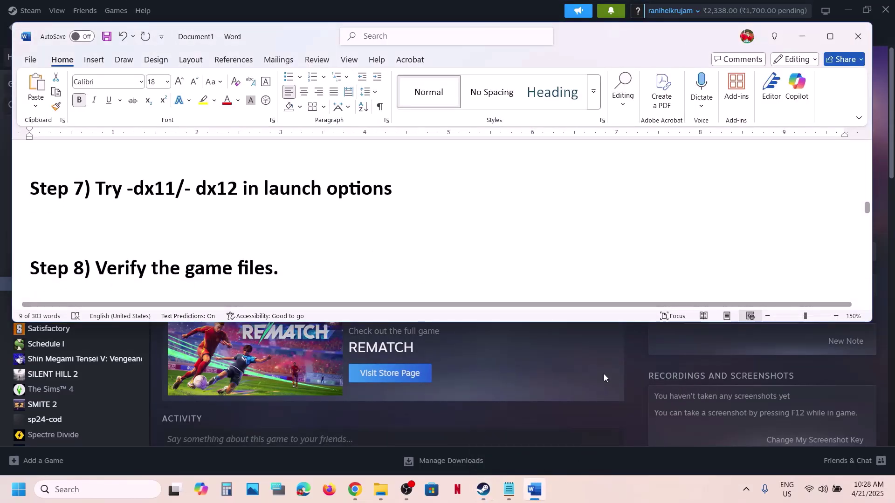
left_click(595, 384)
right_click(98, 284)
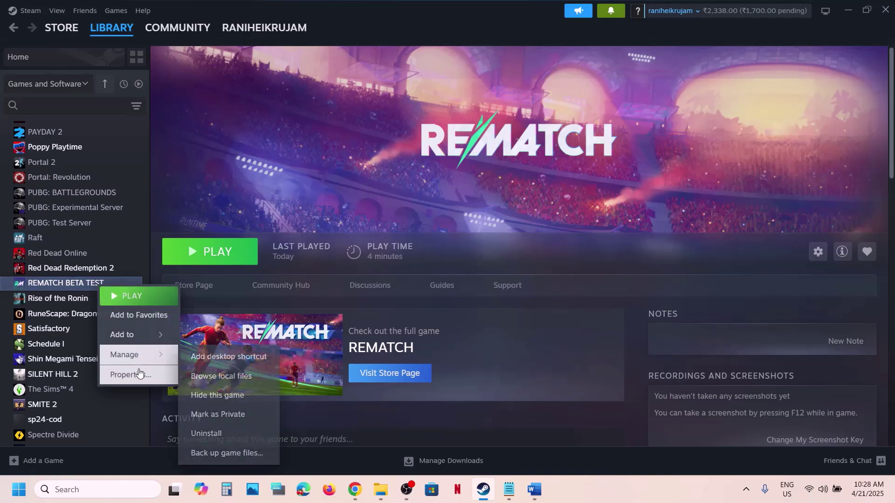
left_click(131, 373)
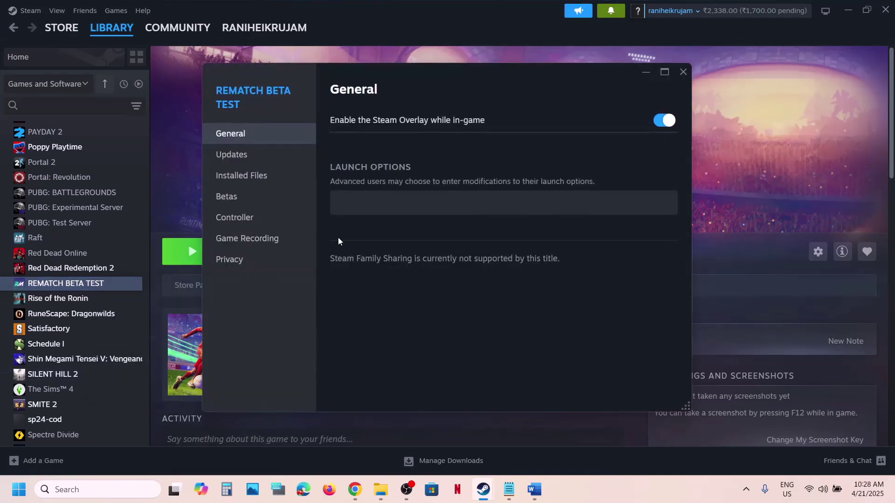
left_click(252, 186)
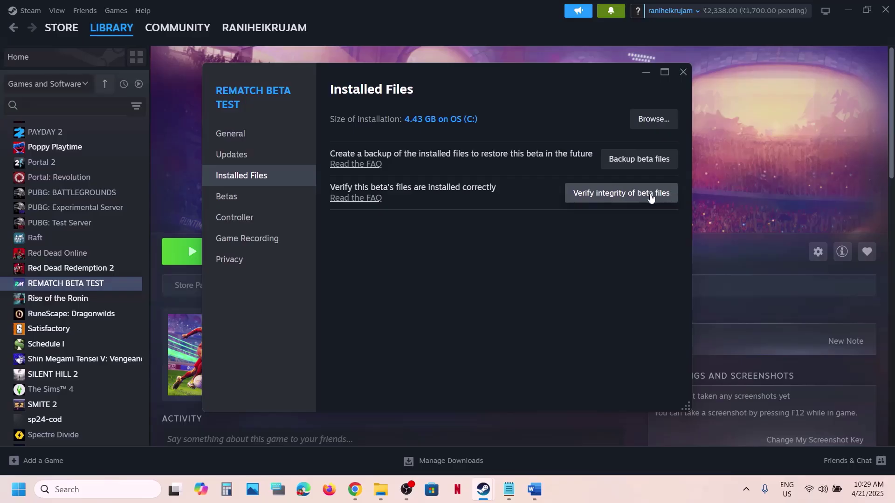
left_click(684, 72)
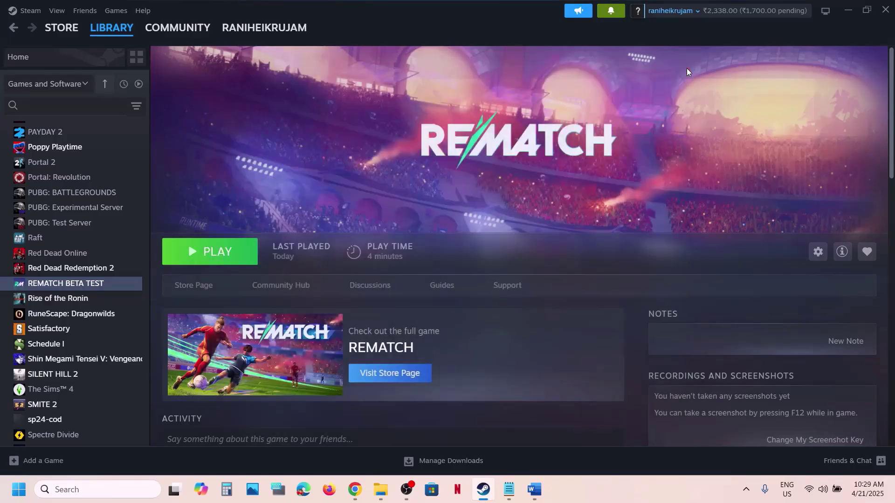
left_click(536, 489)
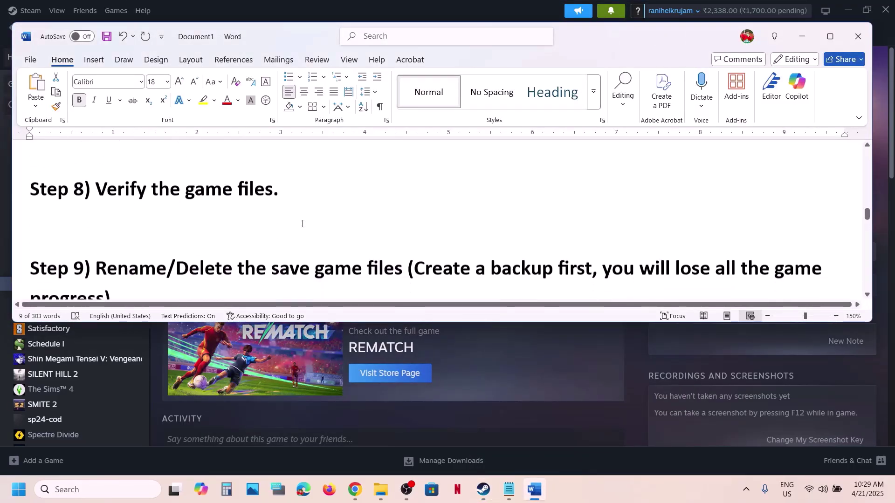
scroll(302, 223, "down", 1)
left_click_drag(103, 221, 638, 224)
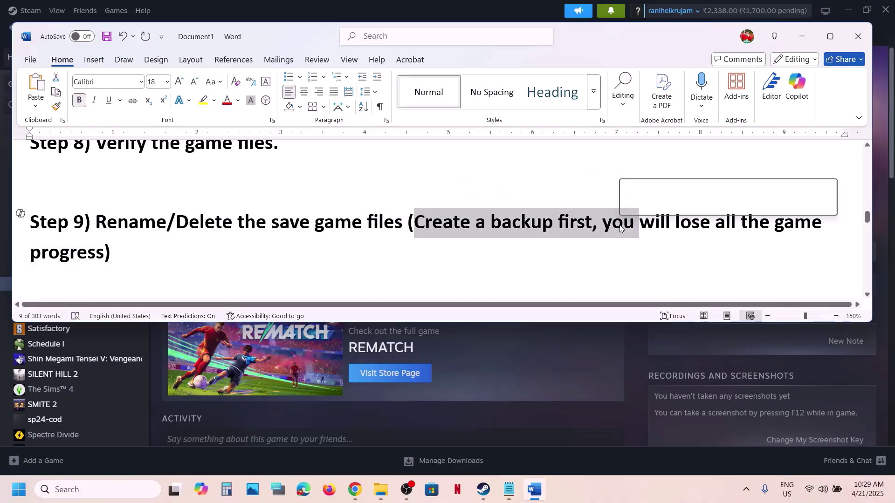
double_click(604, 227)
left_click(603, 228)
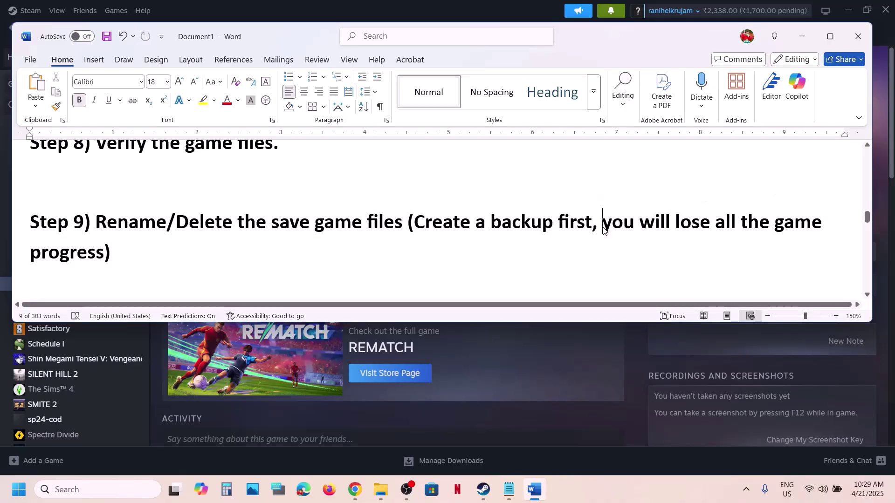
left_click_drag(603, 229, 119, 254)
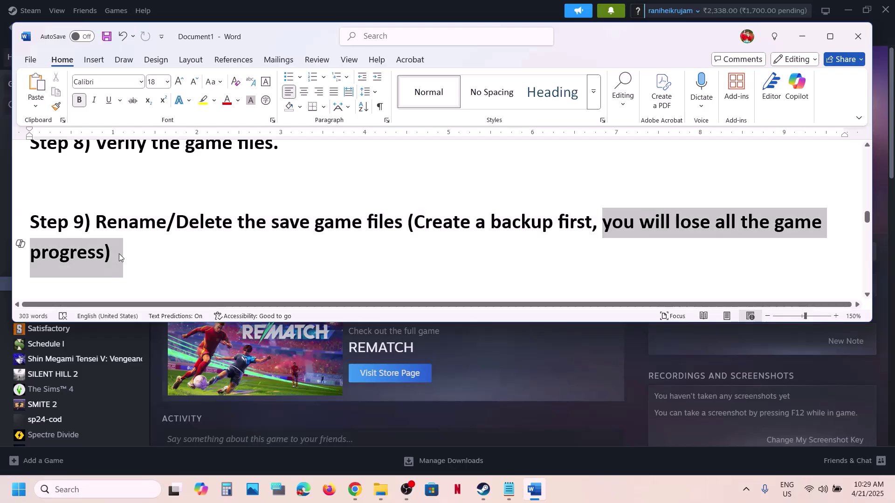
left_click(118, 254)
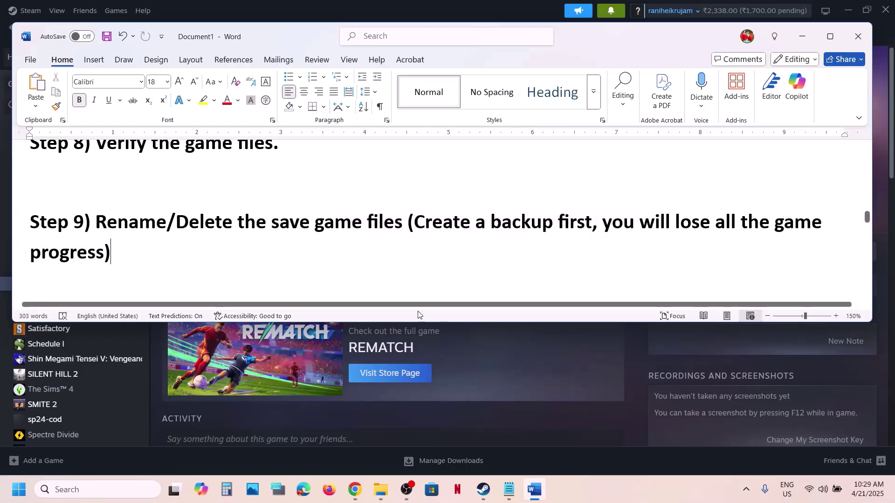
left_click(542, 376)
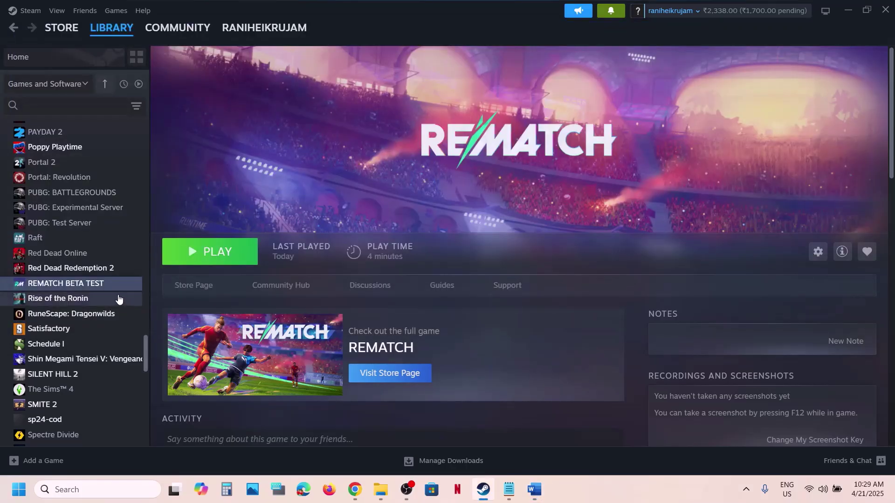
Step: Browse from This PC into the user's profile folder under C:\Users
left_click(381, 499)
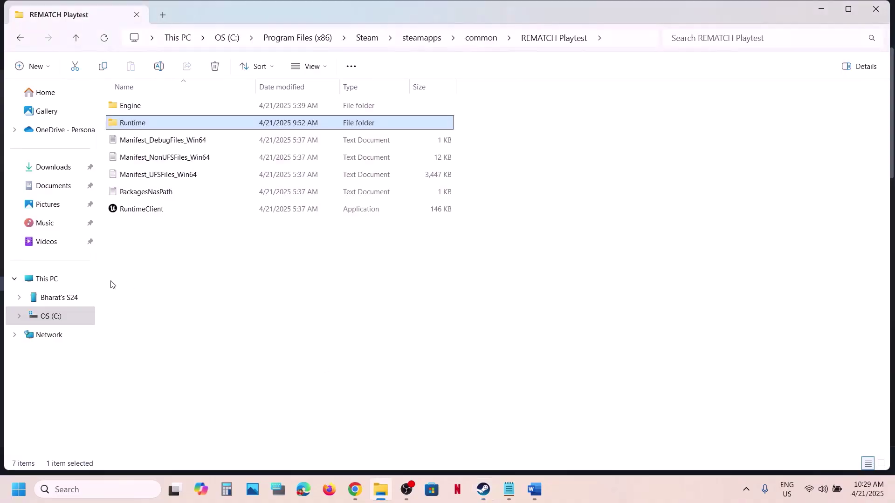
left_click(62, 279)
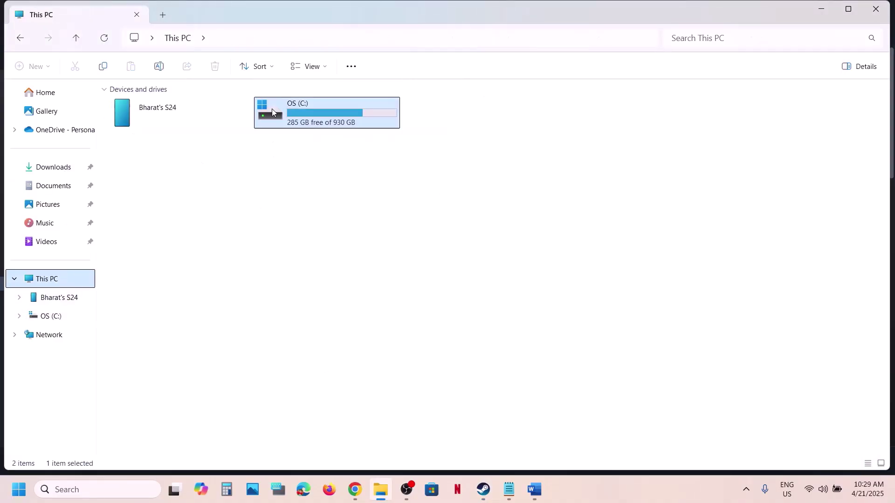
double_click(250, 116)
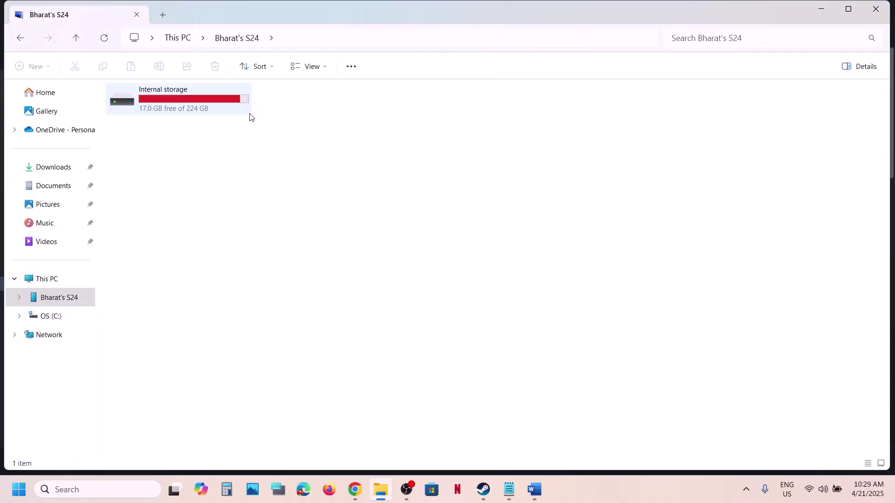
left_click(76, 37)
double_click(328, 122)
scroll(186, 267, "down", 5)
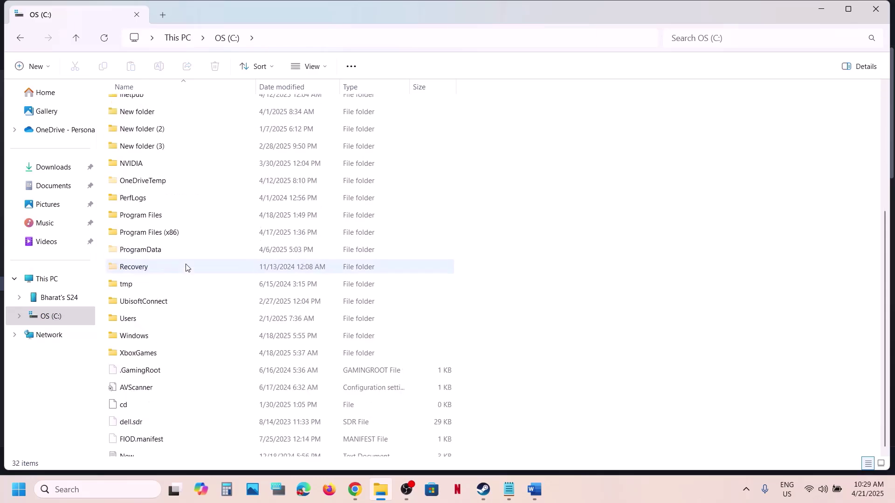
double_click(133, 319)
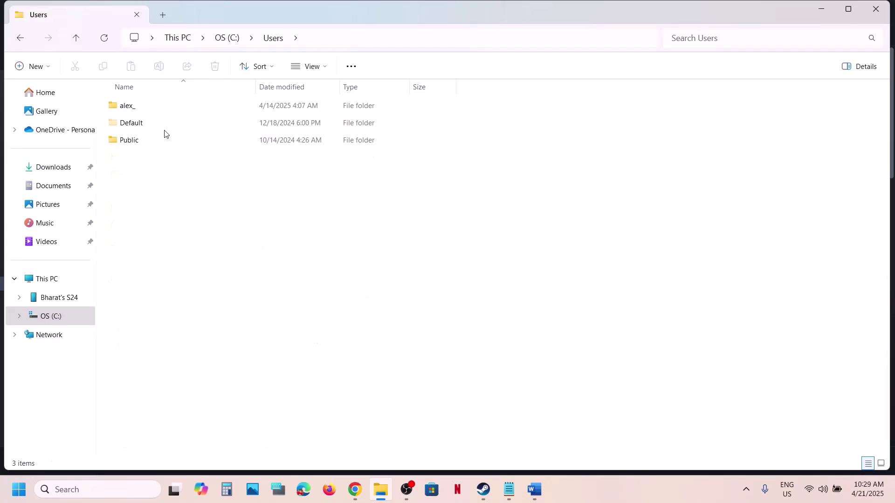
double_click(133, 107)
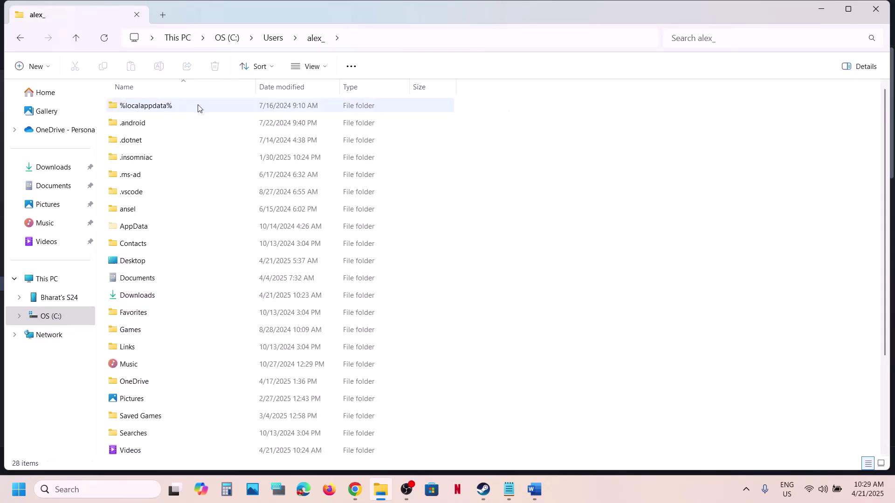
Step: Show hidden items and open the AppData\Local folder
left_click(139, 226)
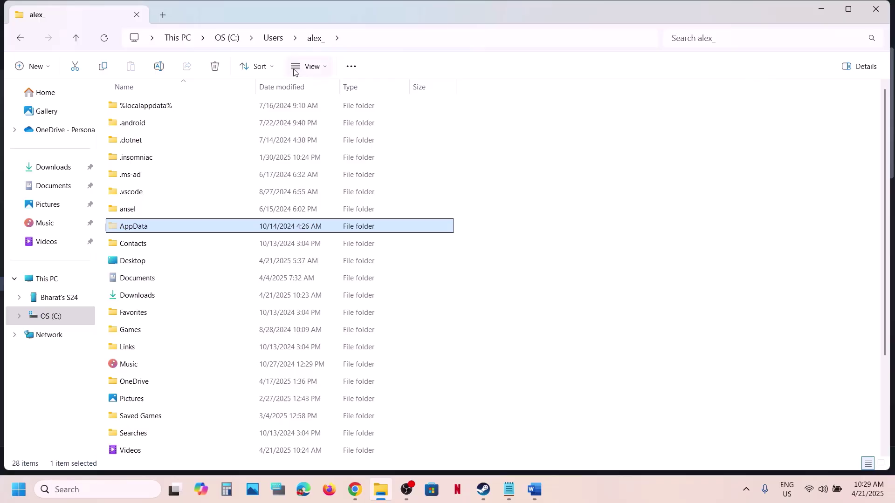
left_click(323, 67)
mouse_move(333, 285)
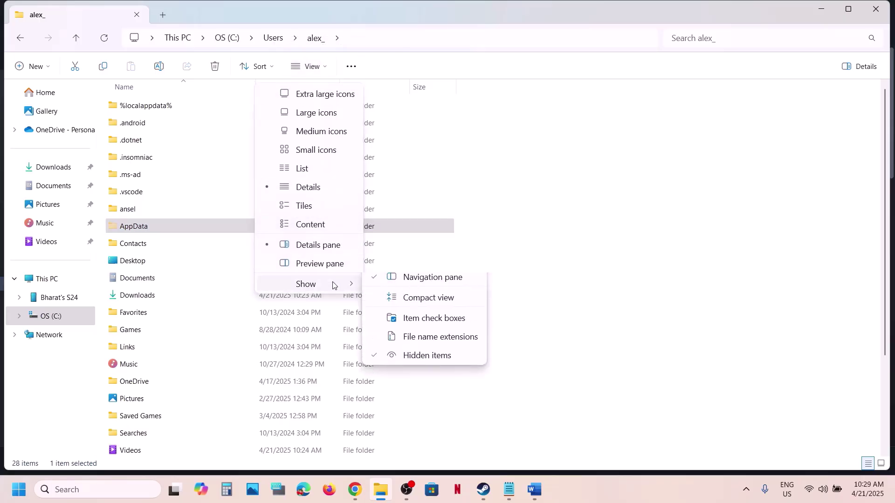
left_click(440, 357)
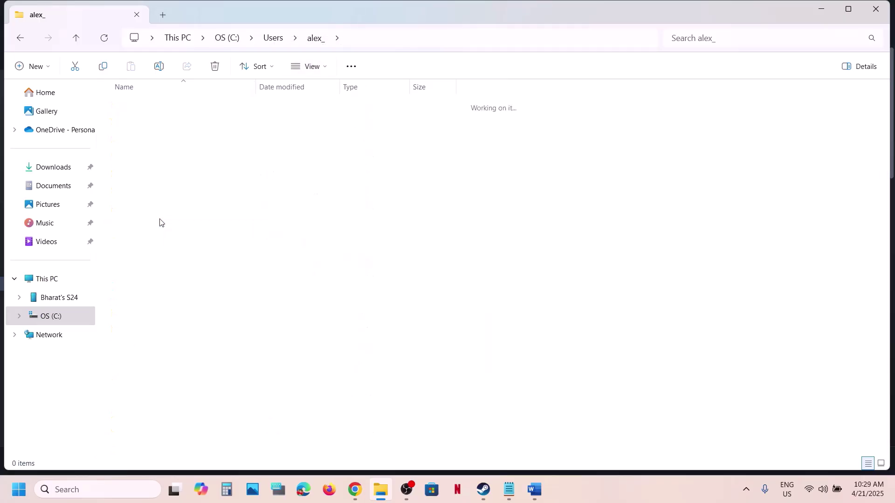
double_click(160, 222)
double_click(131, 112)
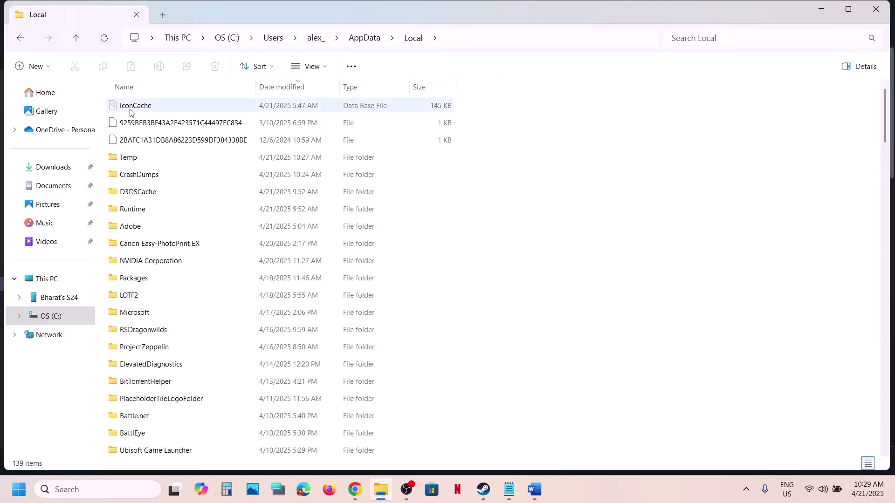
Step: Copy the Runtime folder and paste a backup onto the desktop
right_click(143, 218)
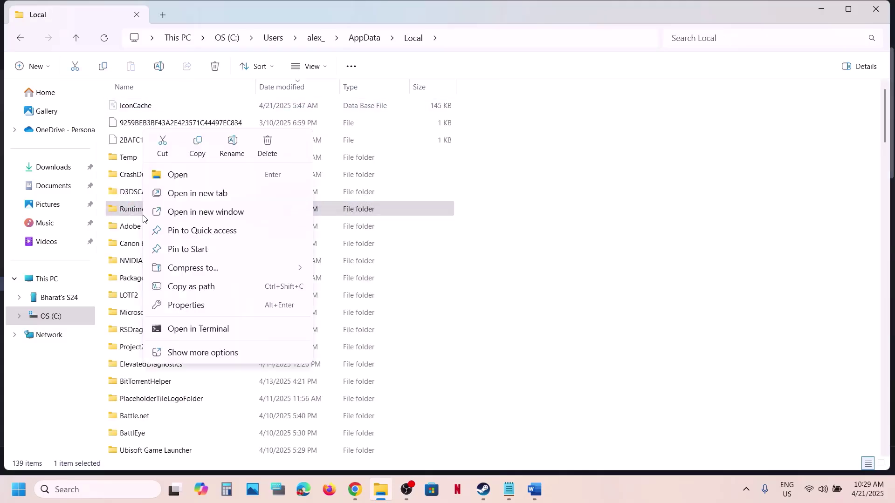
left_click(194, 146)
key("super+d")
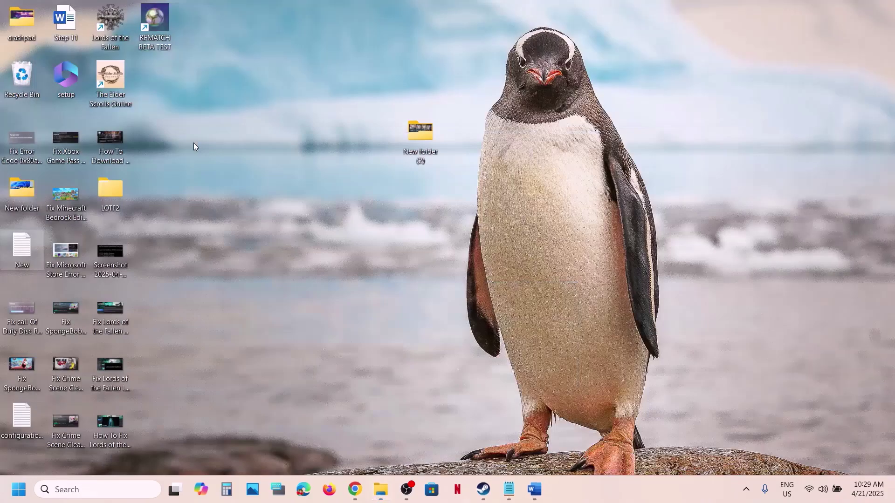
key("ctrl+v")
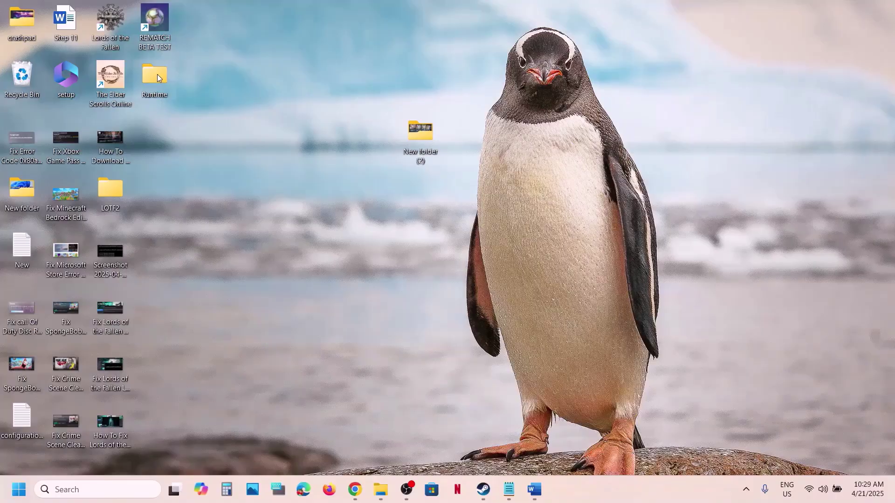
Step: Rename the original Runtime folder in AppData\Local to Runtime.old
left_click(382, 493)
right_click(174, 209)
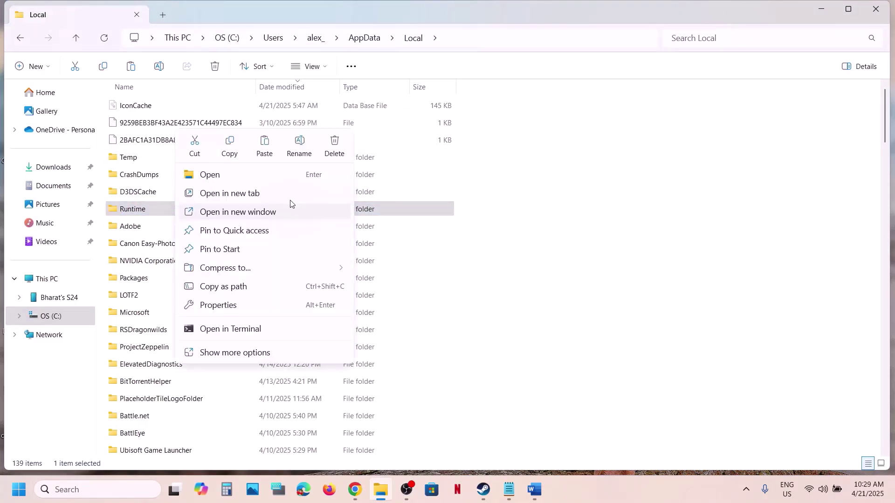
left_click(299, 146)
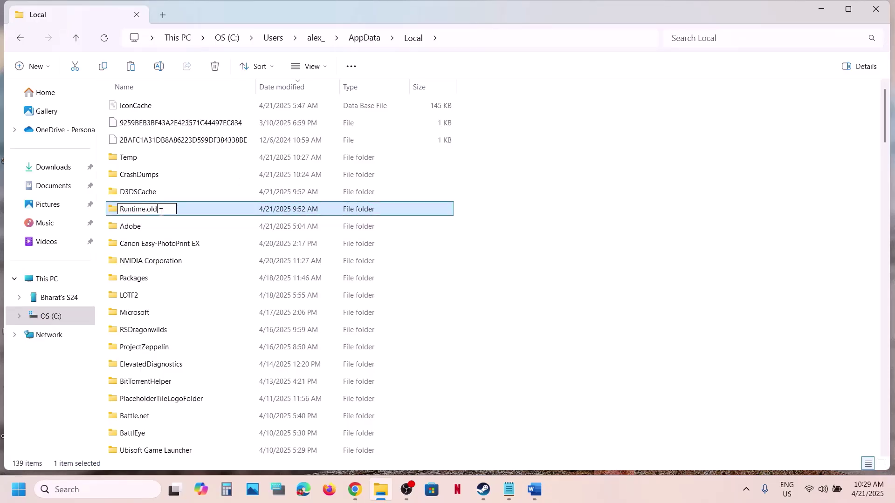
left_click(419, 283)
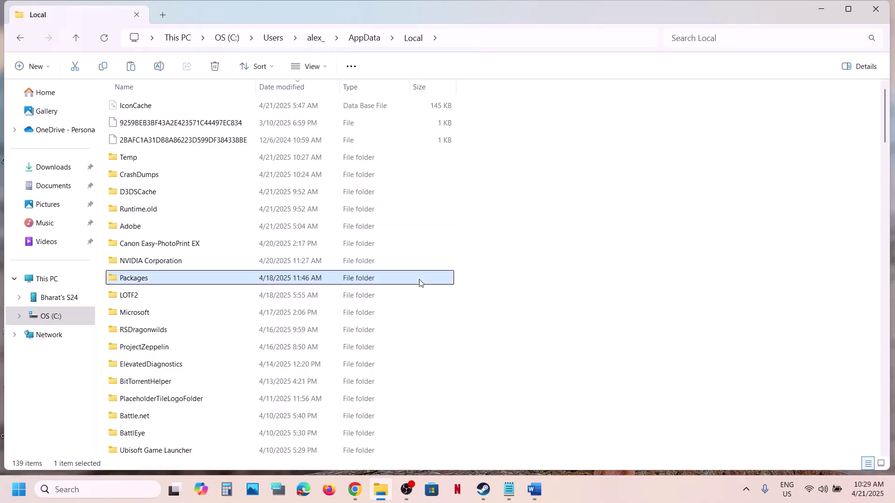
left_click(183, 209)
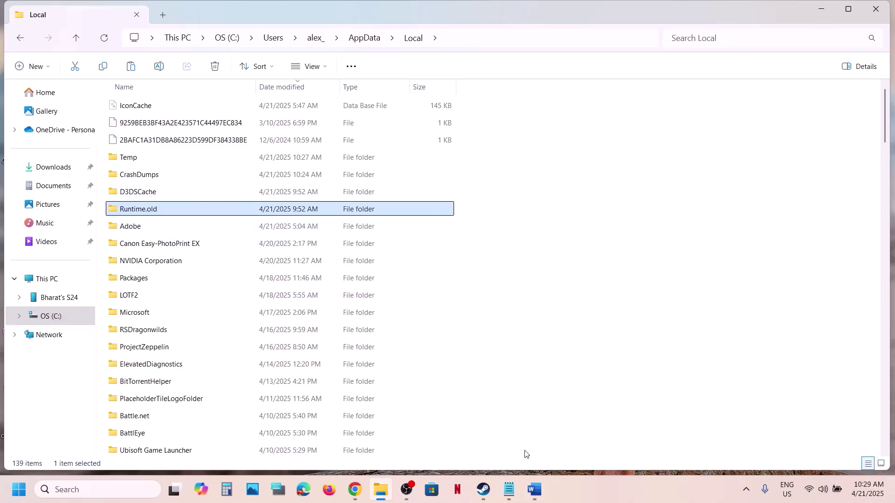
left_click(484, 492)
Step: Highlight the Step 10 line in the Word instructions
left_click(534, 492)
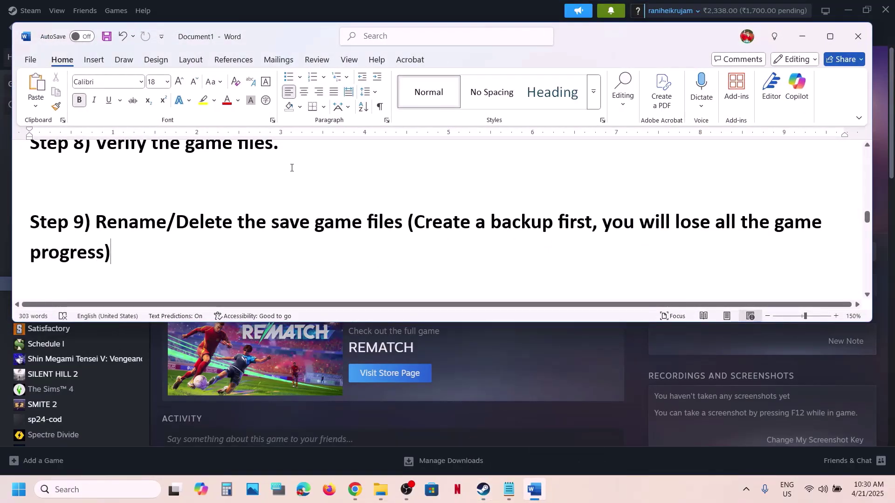
scroll(292, 167, "down", 4)
left_click_drag(198, 226, 447, 249)
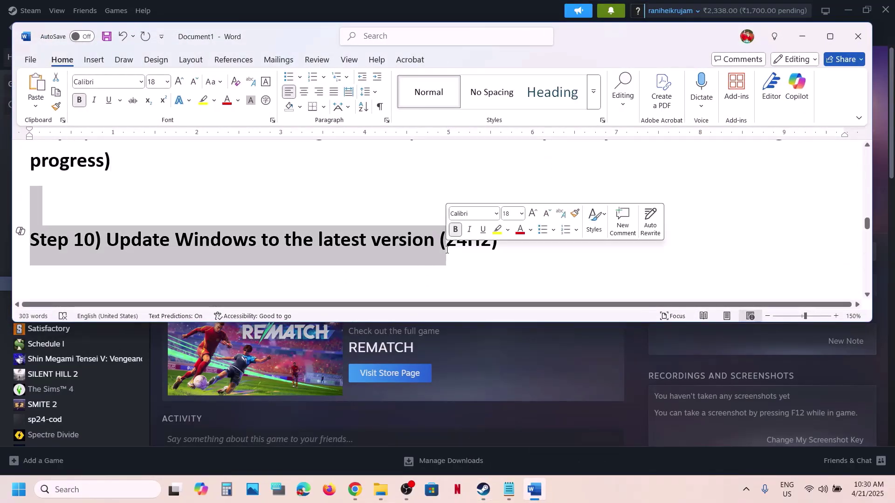
key("shift+End")
Step: Check for updates on the Windows Update page, then show the Start menu power options
key("super+i")
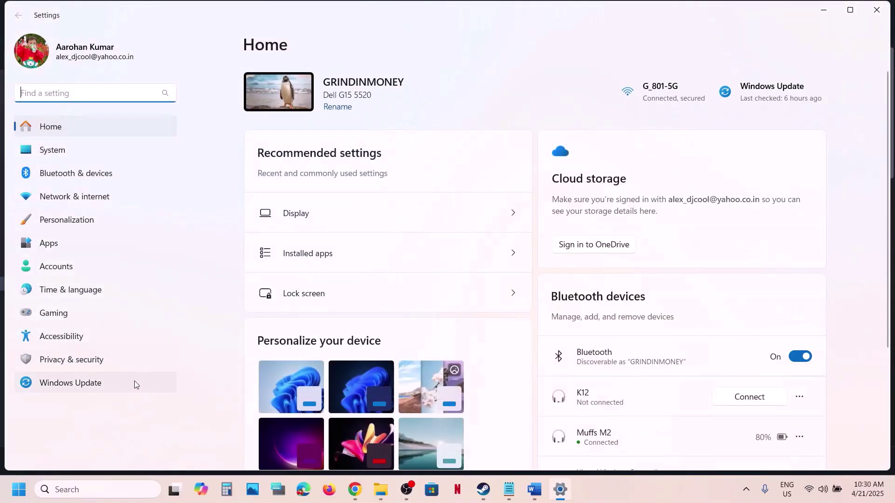
left_click(102, 388)
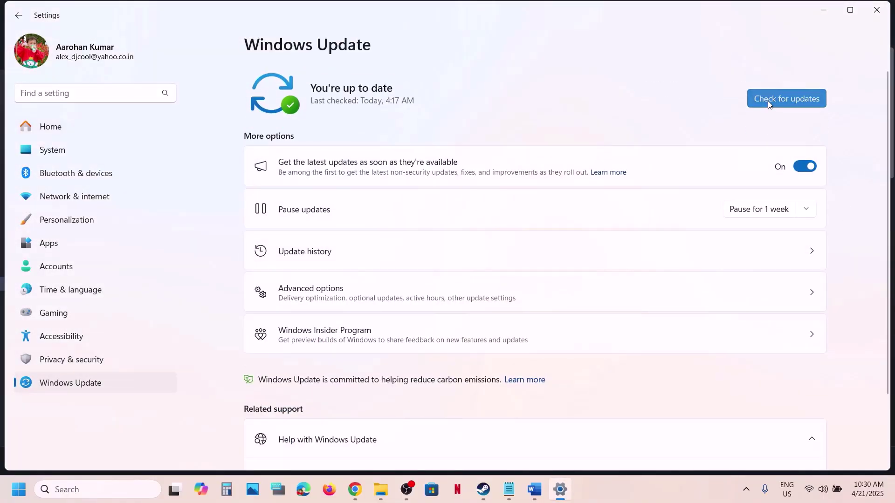
left_click(769, 104)
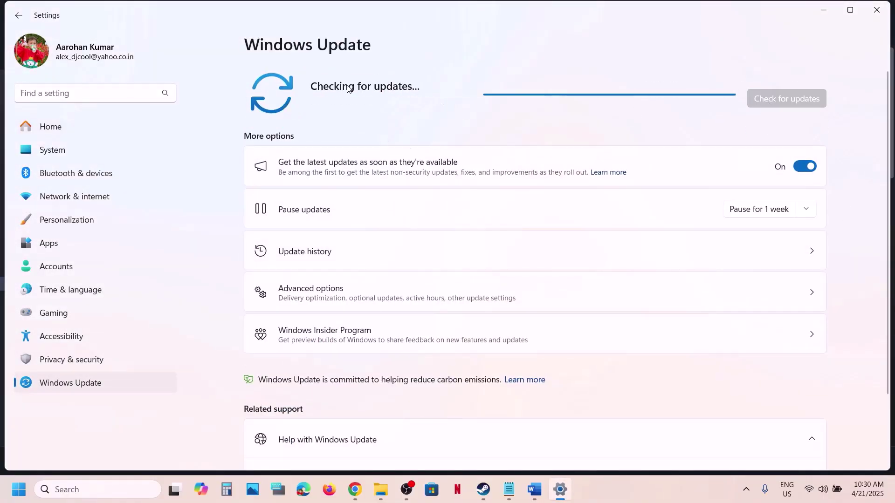
left_click(19, 490)
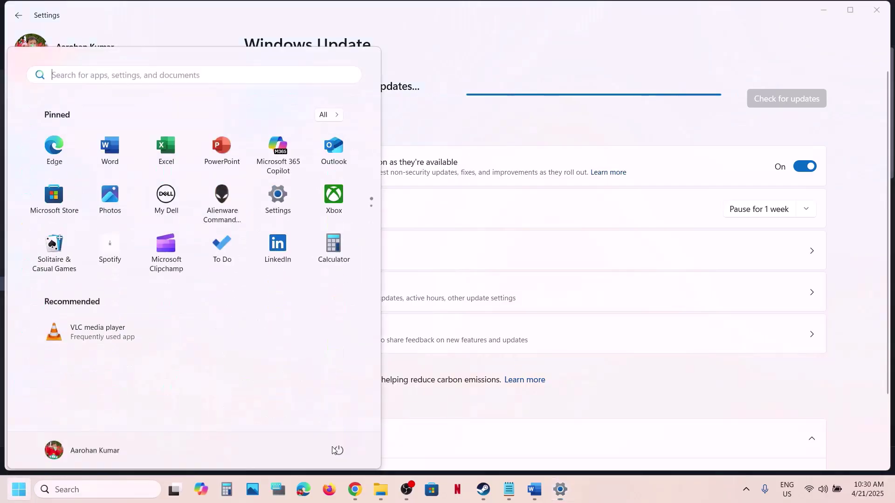
left_click(345, 447)
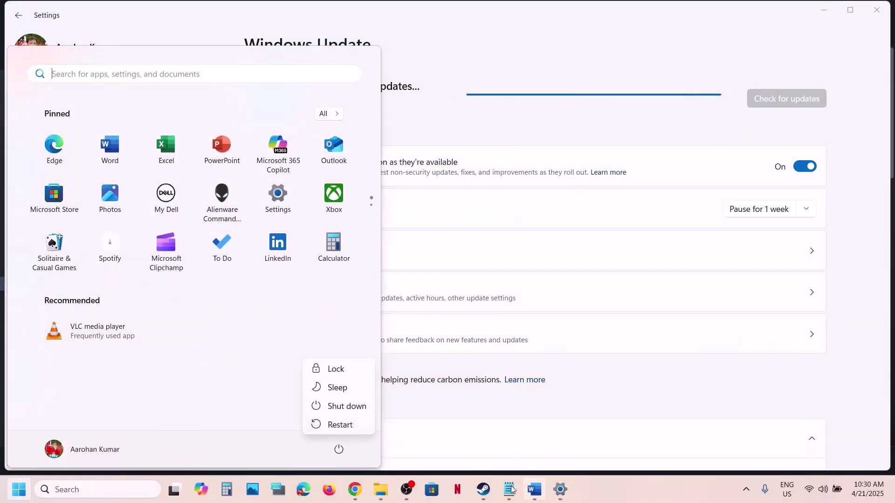
left_click(483, 489)
Step: Highlight the Step 11 instruction in the Word notes
left_click(532, 493)
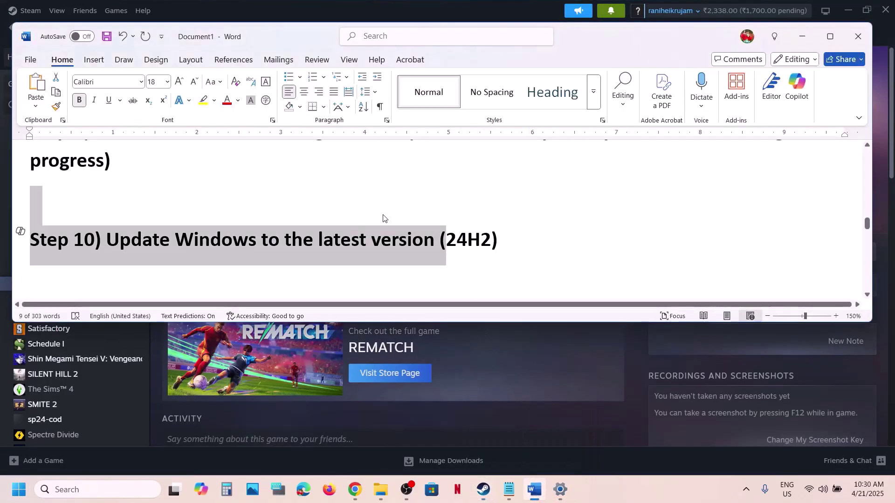
scroll(383, 214, "down", 3)
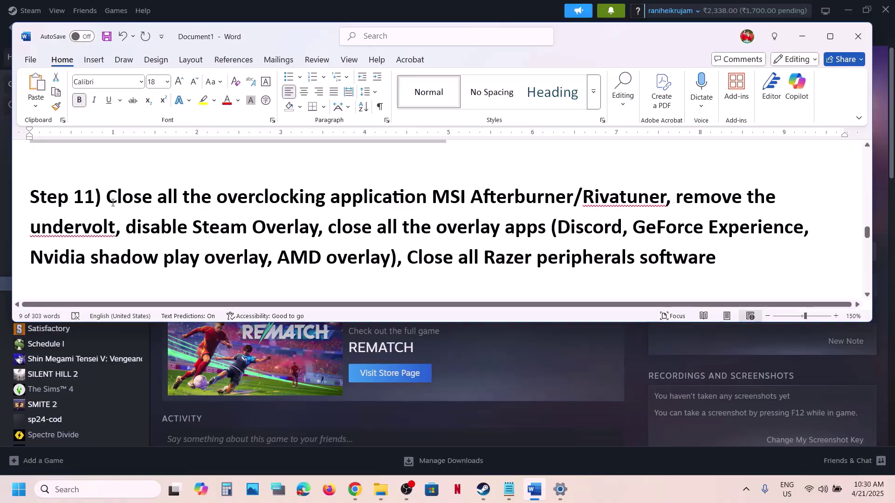
left_click_drag(112, 203, 322, 219)
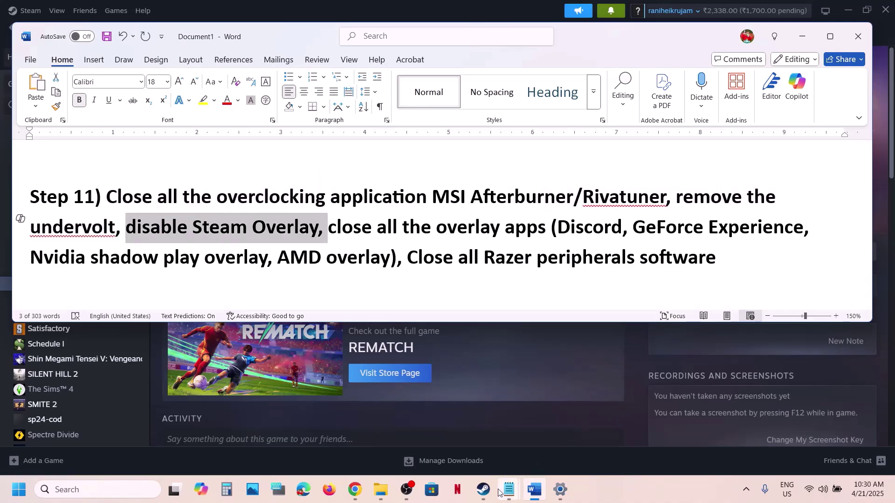
Step: Disable the in-game Steam Overlay in REMATCH BETA TEST's properties
left_click(483, 489)
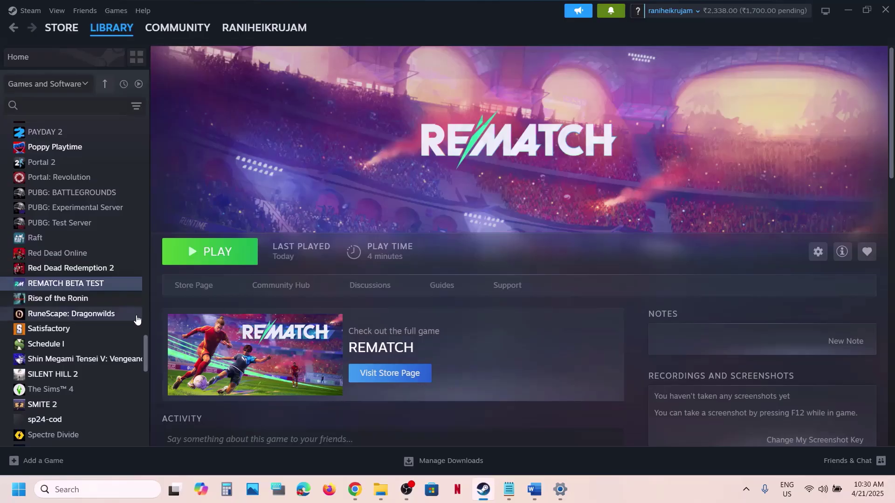
right_click(96, 285)
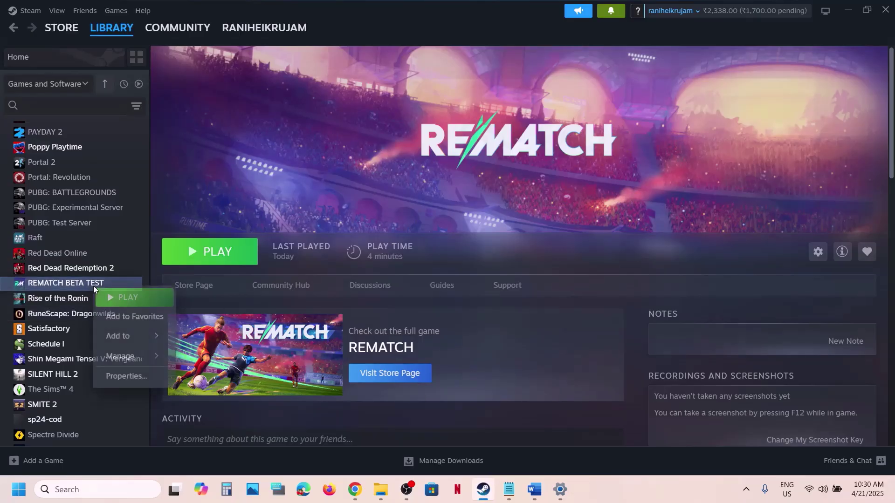
left_click(127, 375)
left_click(664, 122)
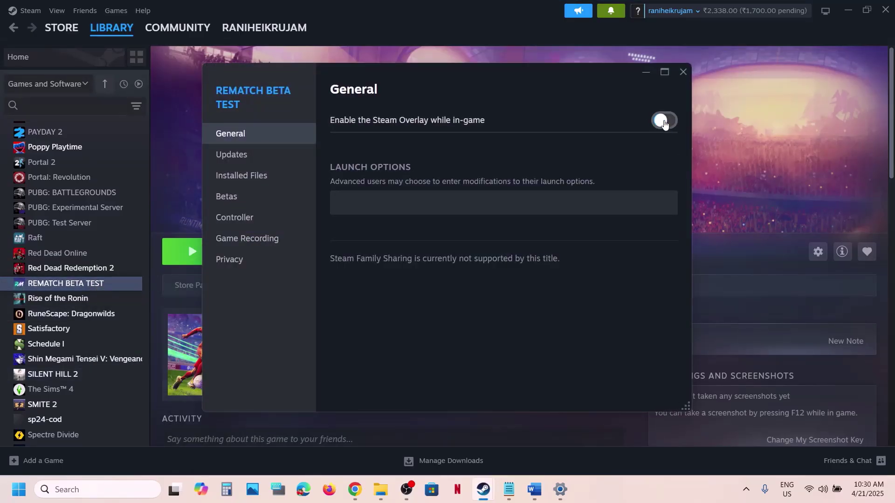
left_click(683, 71)
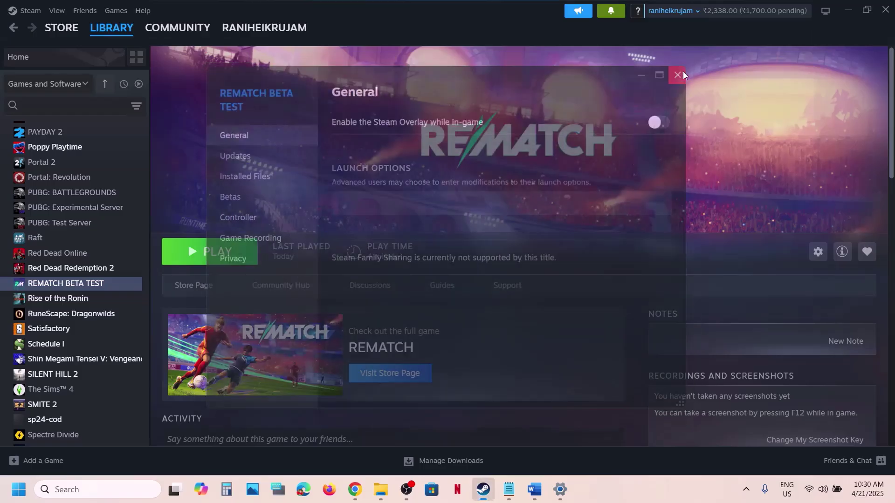
left_click(534, 489)
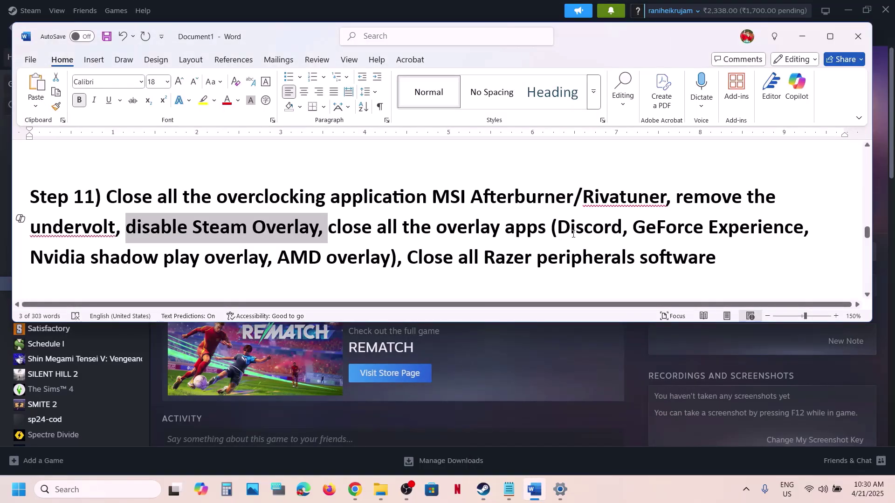
Step: Launch NVIDIA App via search 'nvi', confirm its overlay is off, and close it
left_click_drag(569, 232, 611, 235)
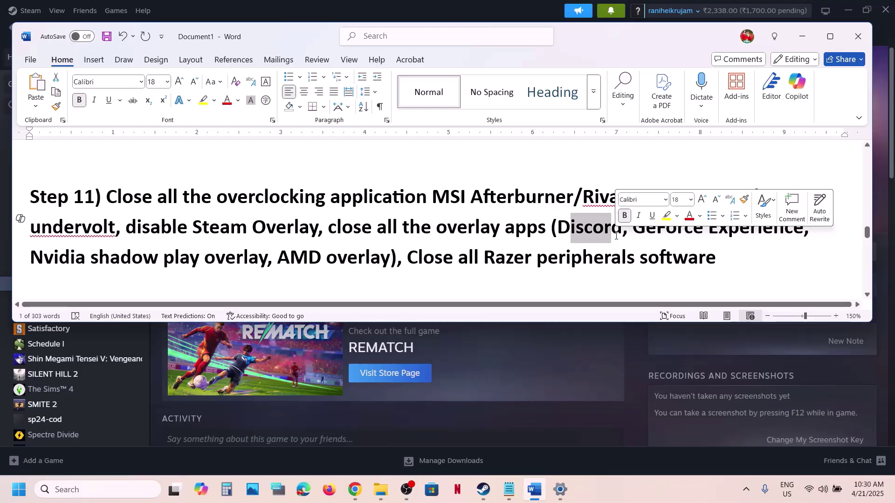
left_click(635, 256)
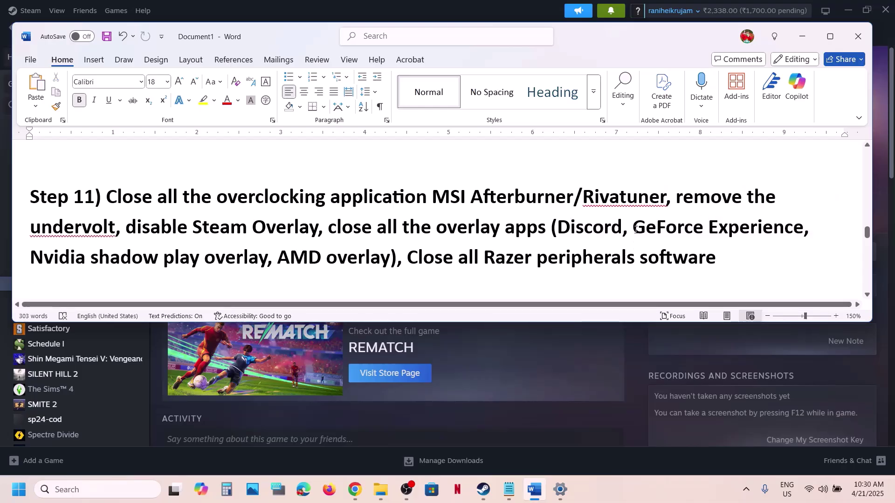
left_click(90, 481)
type("nvi")
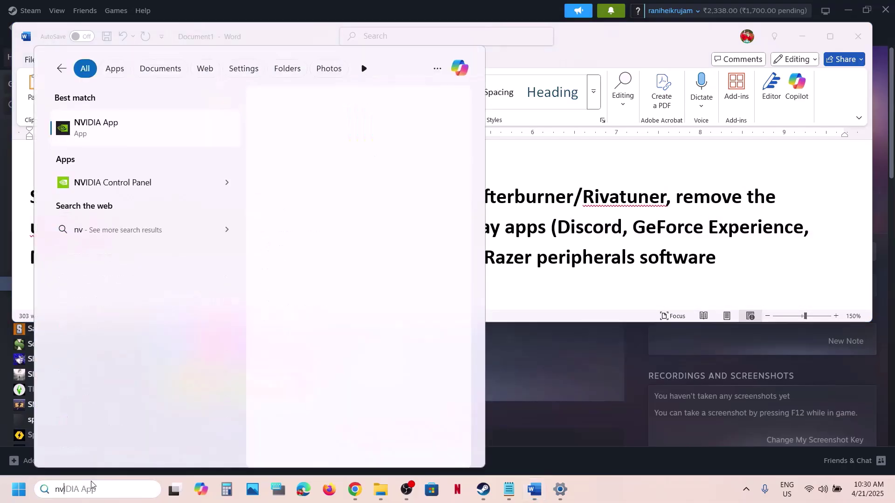
key("Return")
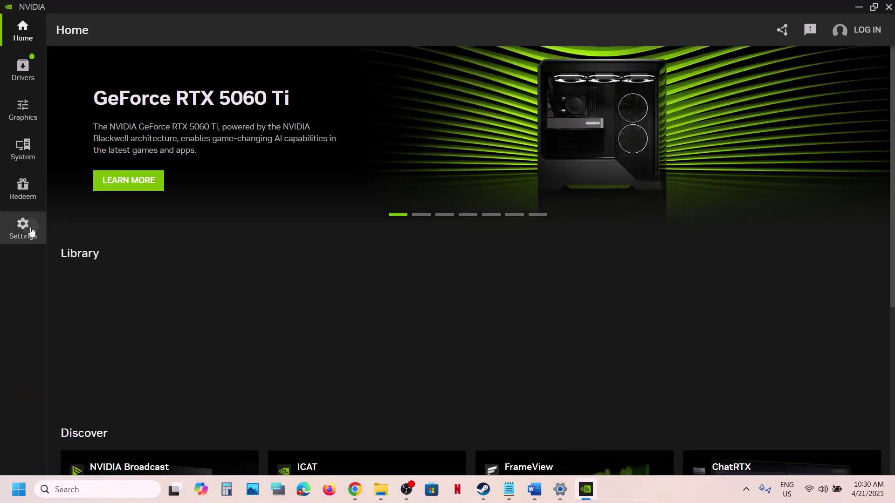
left_click(24, 227)
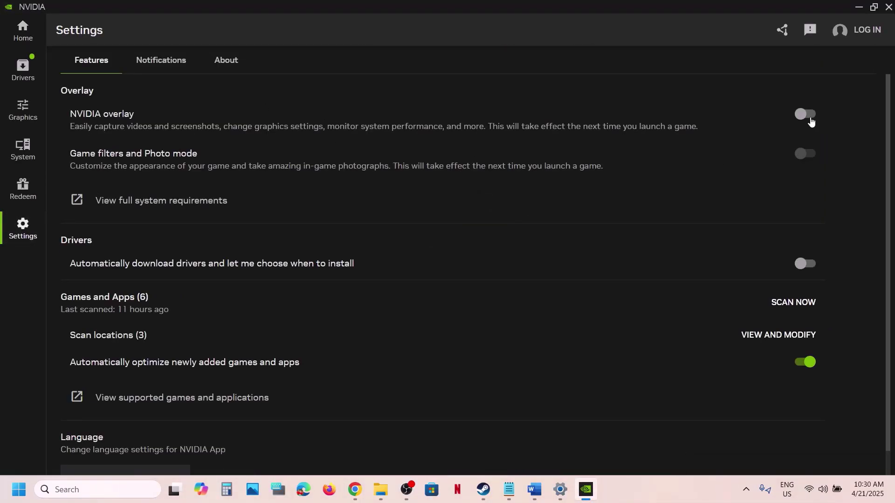
left_click(884, 12)
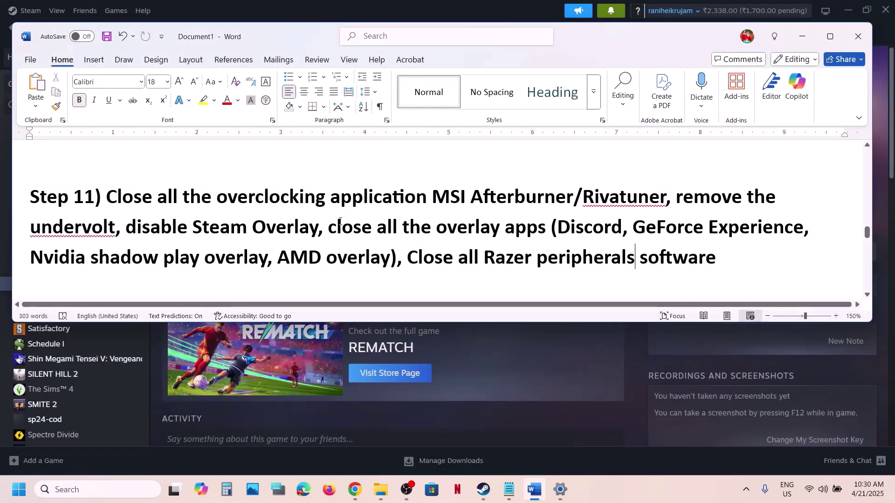
Step: Highlight the overlay-apps and Razer software notes, then scroll to Step 12
left_click_drag(329, 228, 550, 229)
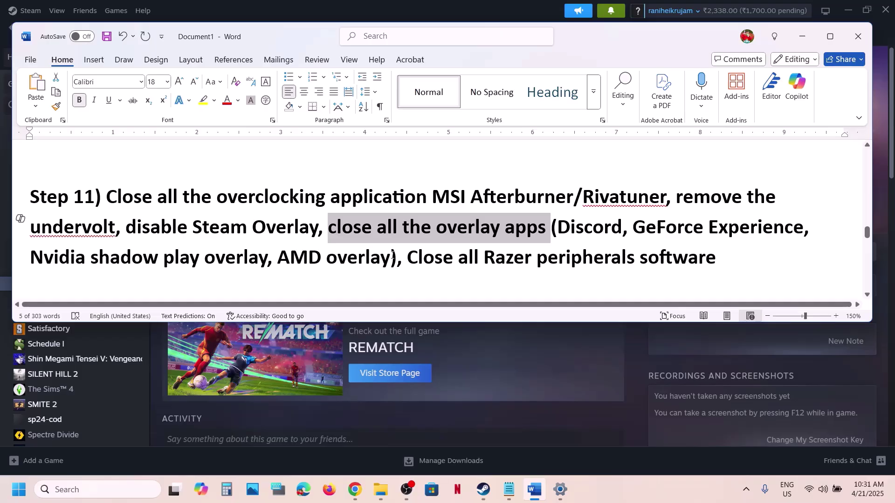
left_click_drag(392, 256, 716, 258)
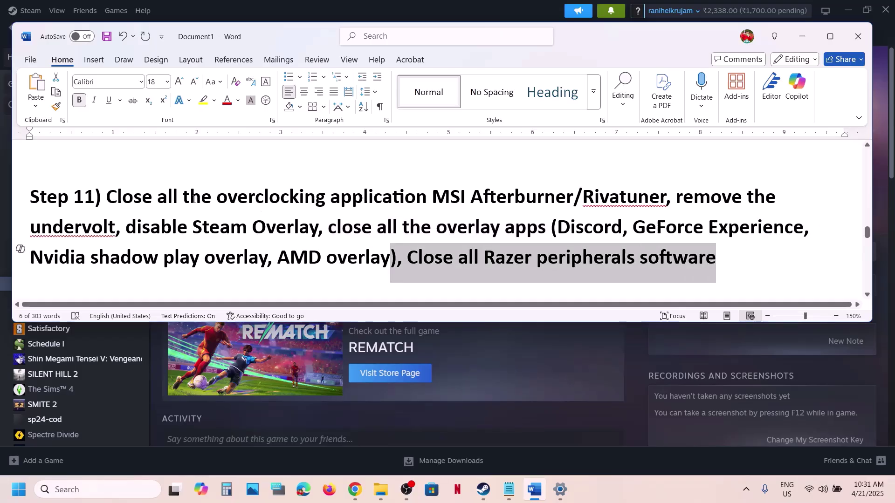
left_click_drag(194, 199, 325, 199)
scroll(331, 209, "down", 5)
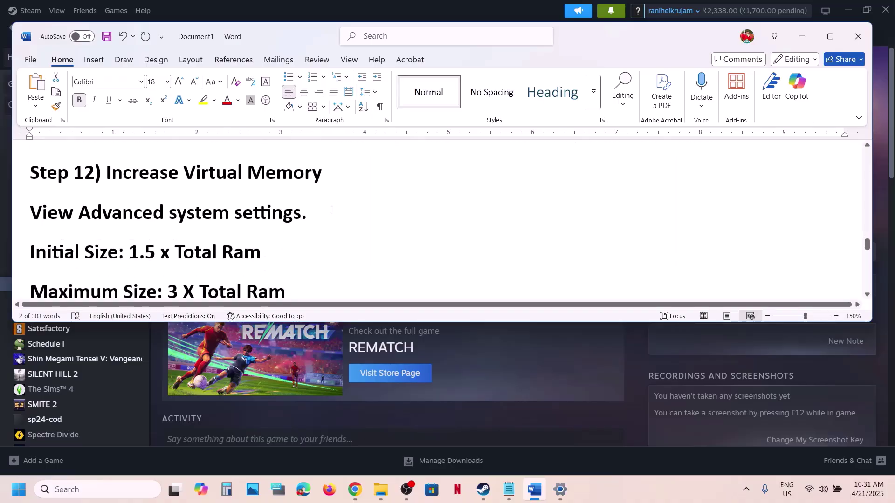
Step: Search for 'View advanced system settings' and open System Properties
left_click(561, 399)
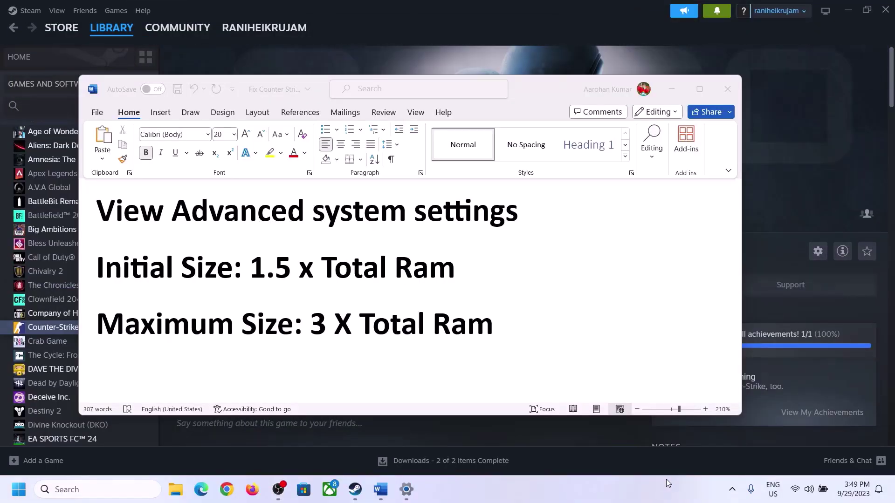
left_click_drag(135, 217, 503, 217)
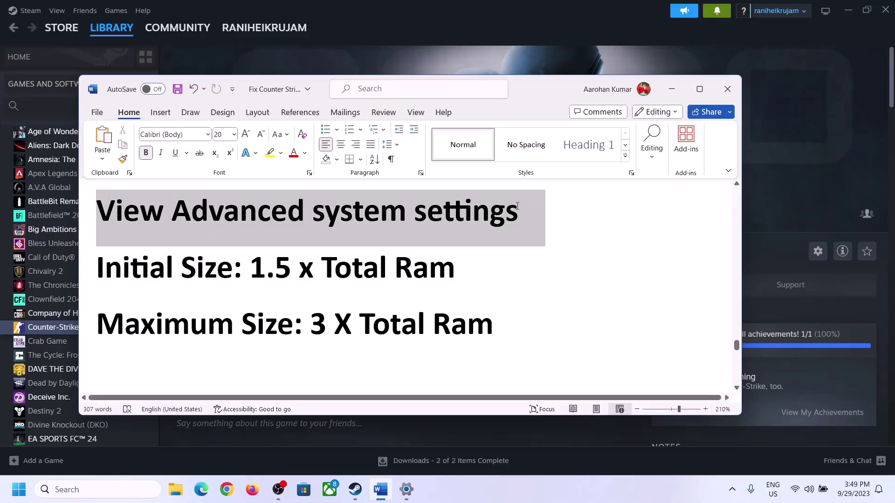
key("ctrl+c")
left_click(104, 489)
key("ctrl+v")
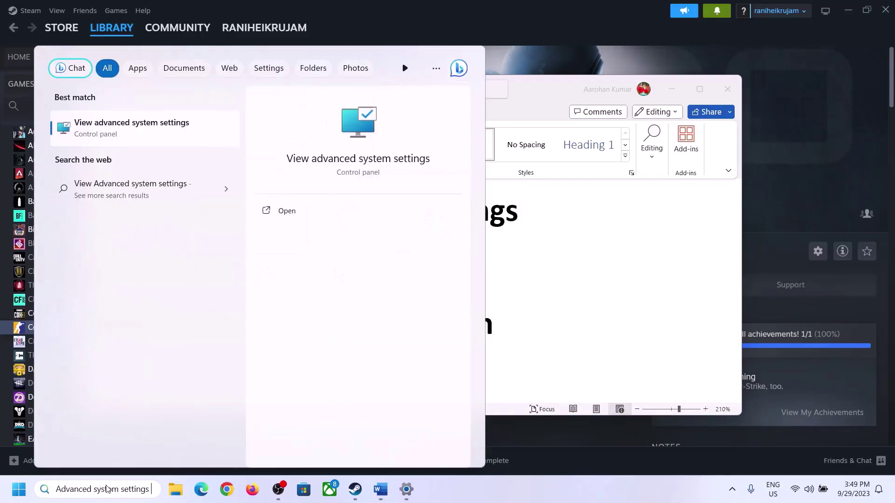
left_click(126, 136)
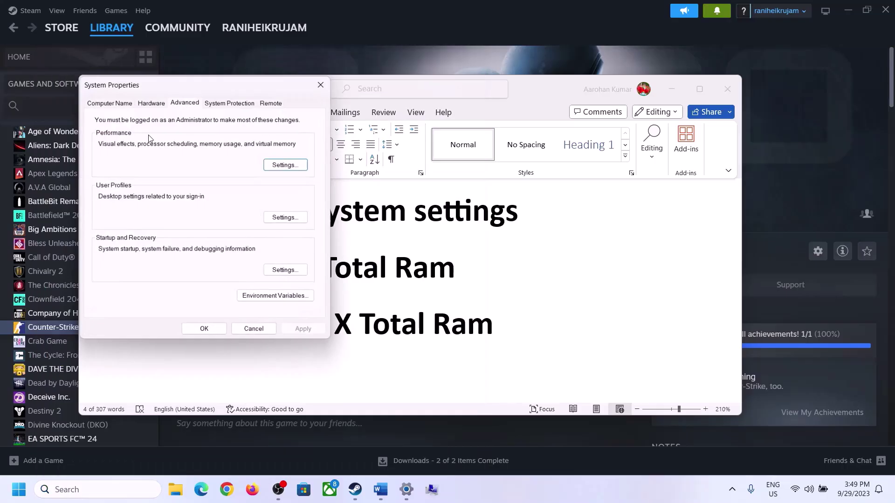
left_click_drag(185, 91, 399, 162)
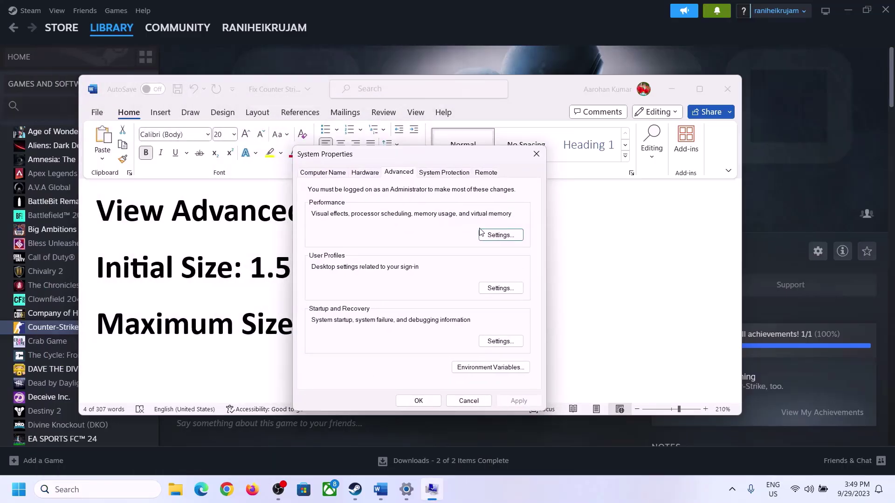
Step: In Virtual Memory, uncheck automatic paging file management and choose Custom size
left_click(500, 235)
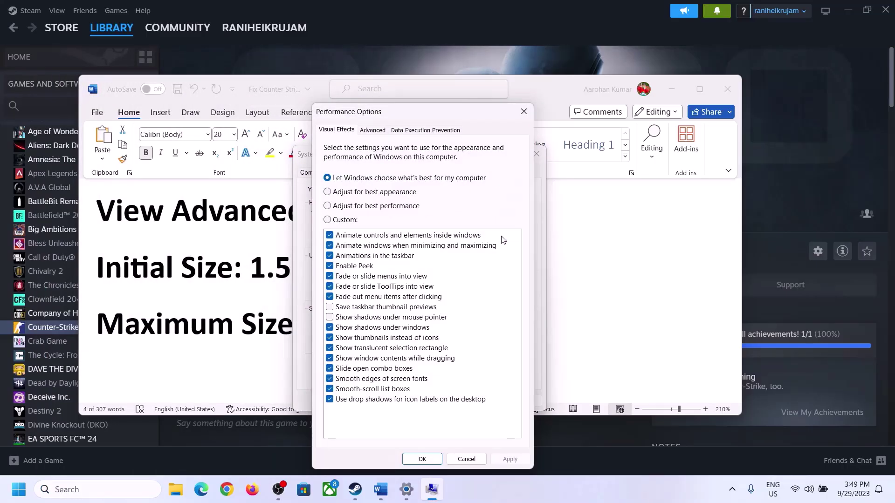
left_click(377, 132)
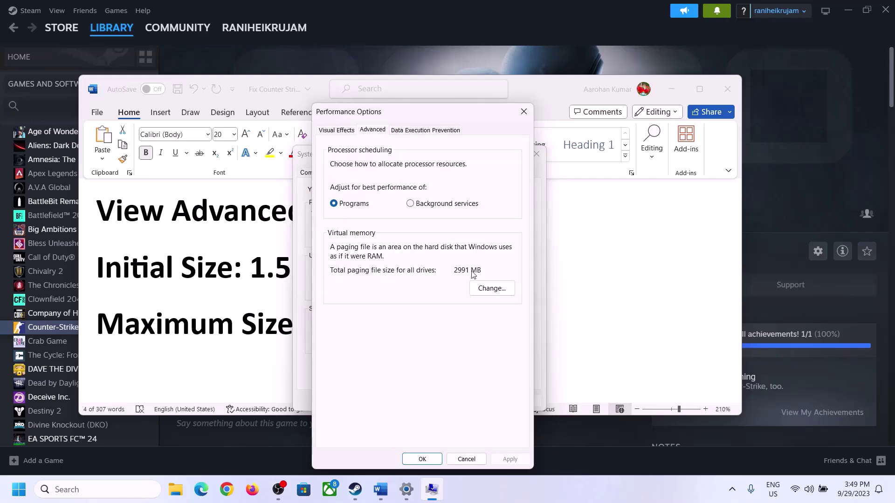
left_click(495, 289)
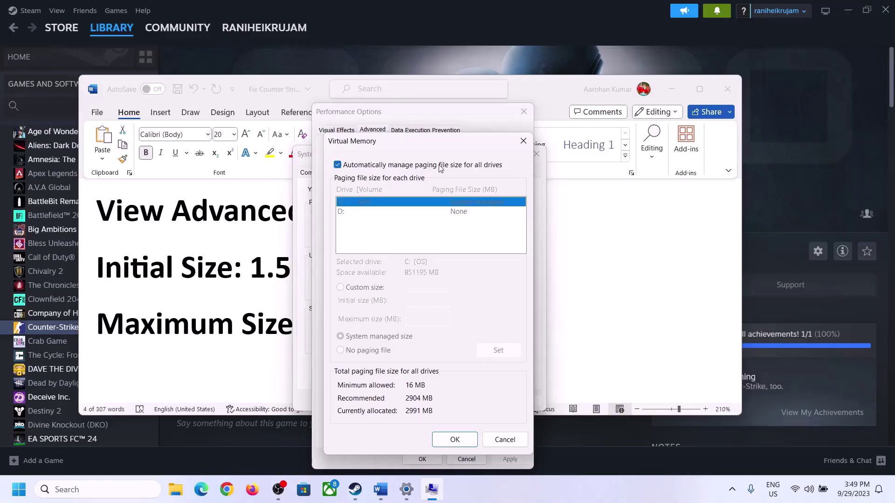
left_click(338, 165)
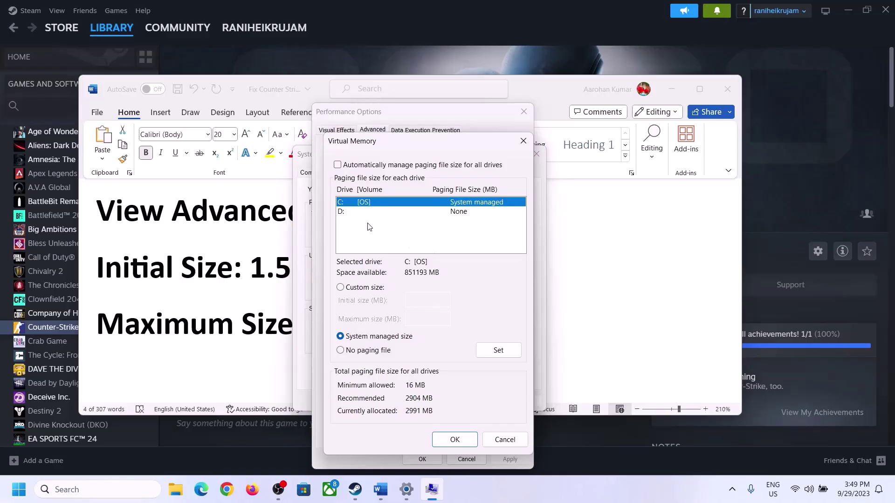
left_click(341, 289)
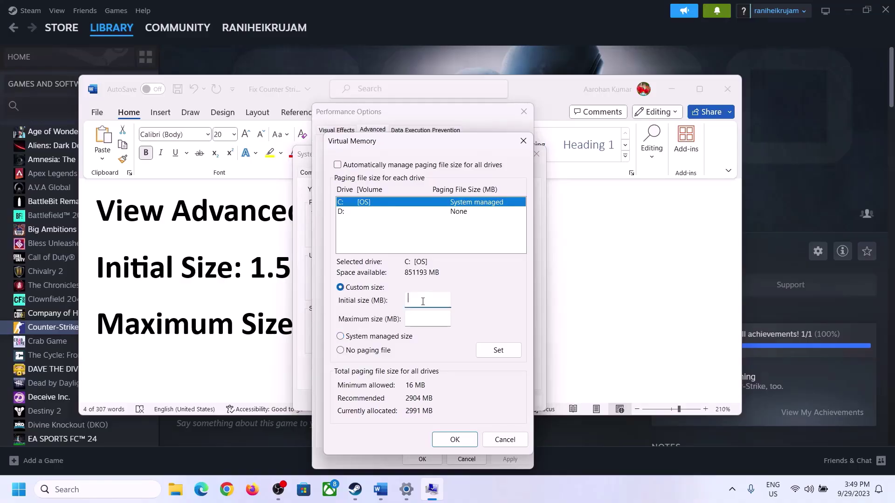
left_click(242, 278)
left_click_drag(256, 267, 414, 279)
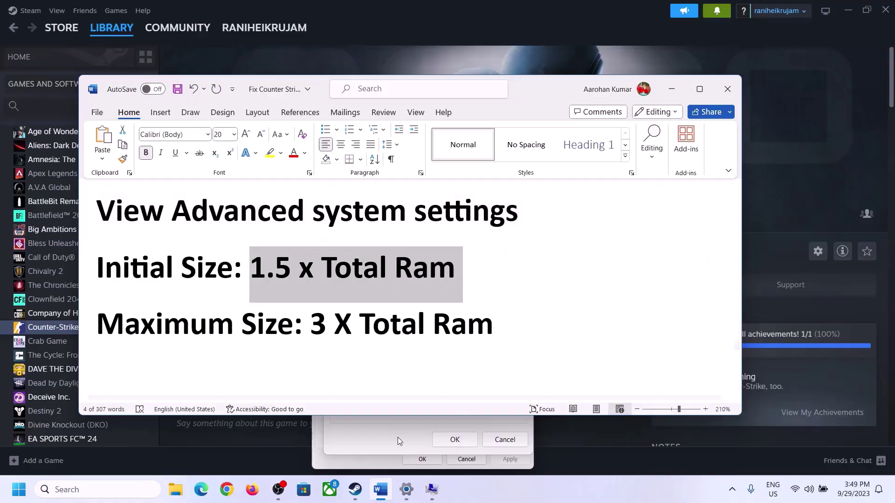
Step: Look up the 16 GB installed RAM on Settings' System > About page
left_click(406, 491)
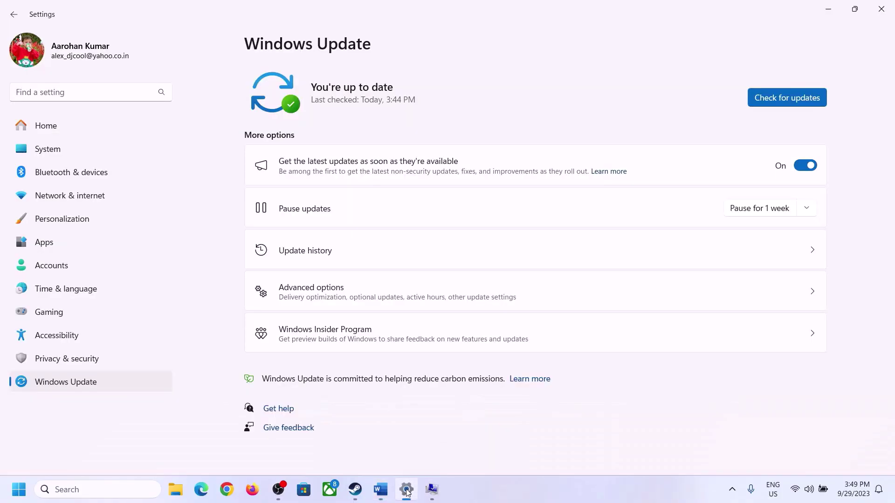
left_click(42, 155)
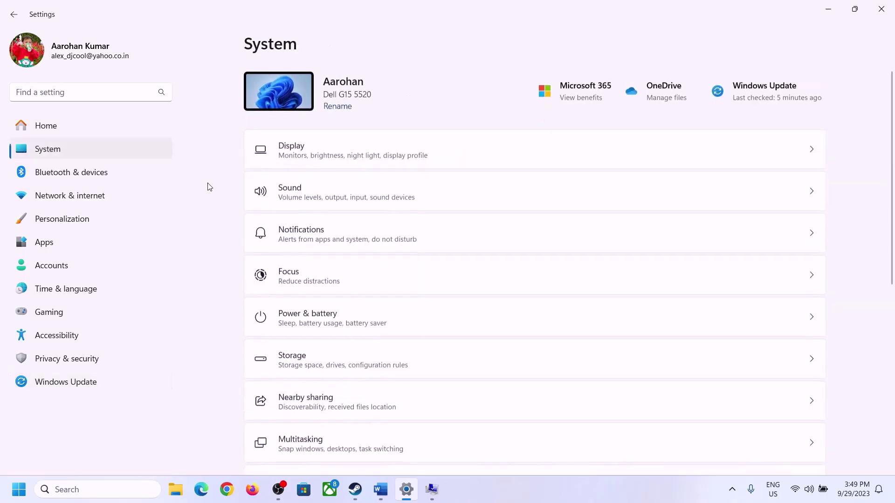
scroll(294, 446, "down", 7)
left_click(295, 440)
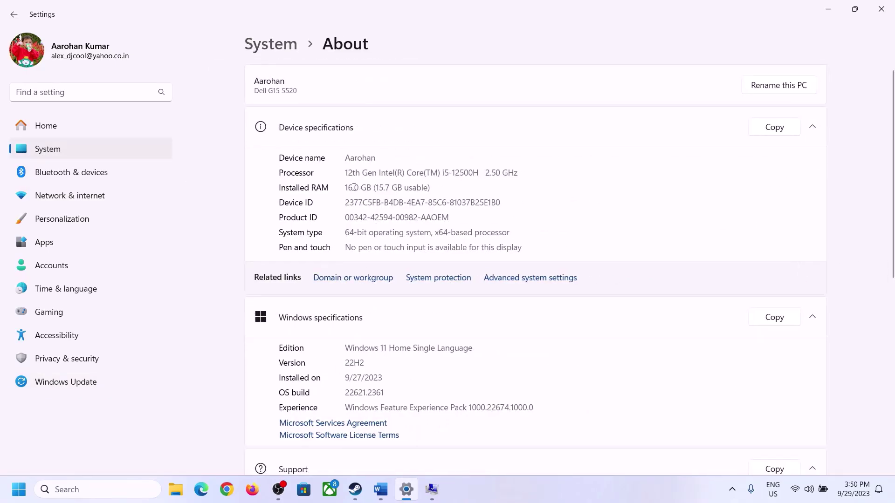
left_click_drag(353, 187, 341, 187)
left_click(353, 188)
left_click_drag(353, 188, 343, 185)
Step: Return to the Virtual Memory dialog and enter 'calc' in the Run box
left_click(432, 489)
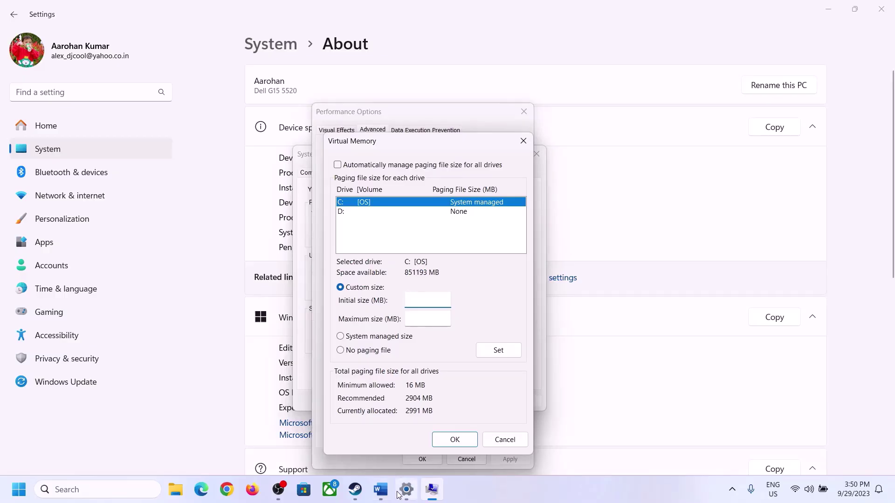
mouse_move(400, 495)
key("super+r")
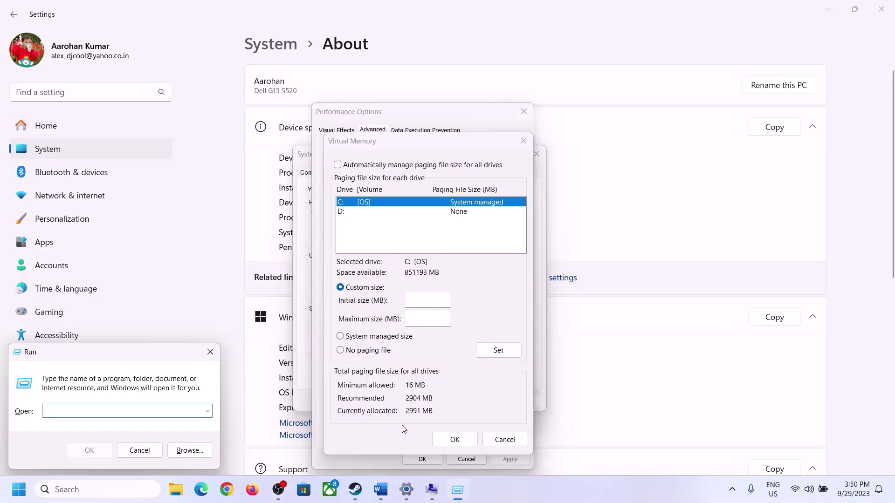
type("calc")
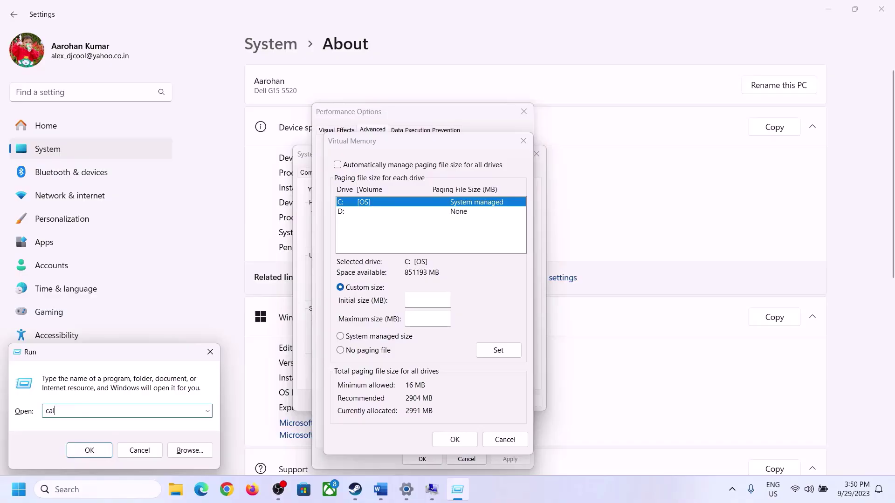